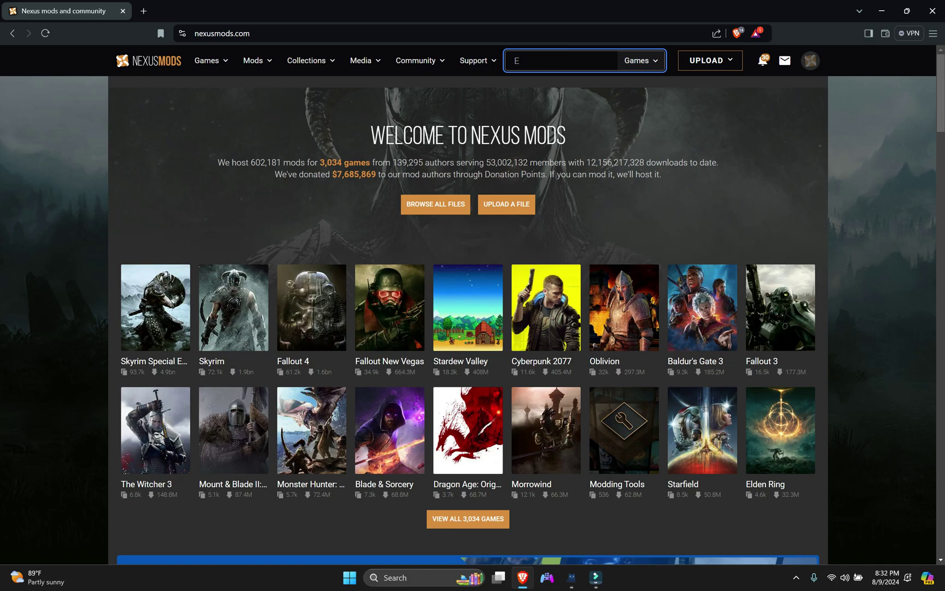
Run a site-wide Nexus Mods search for 'Elden ring'
{"action": "type", "text": "lden ring"}
{"action": "key", "text": "Return"}
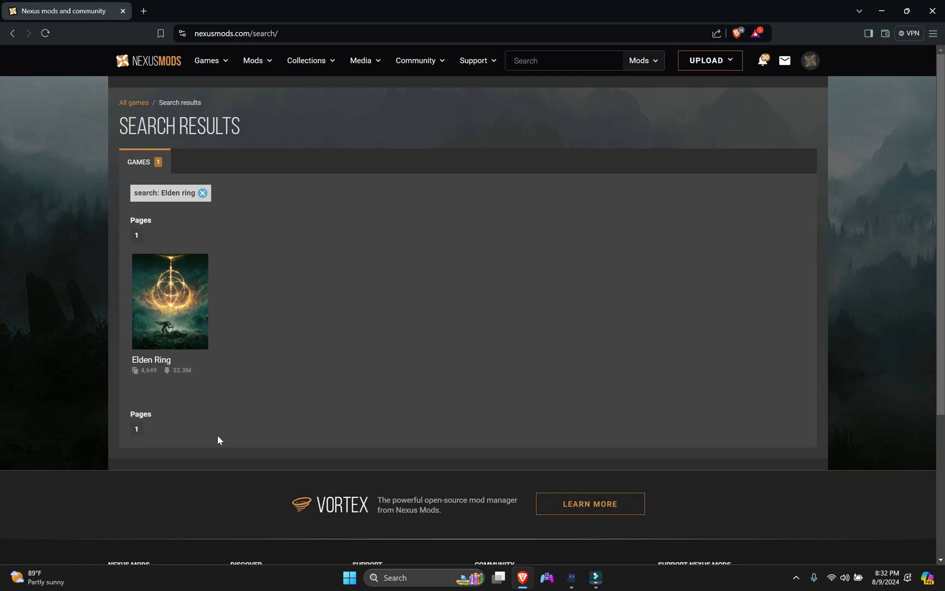
Go to the Elden Ring game page and search its mods for 'enemies drop'
{"action": "left_click", "coordinate": [157, 310]}
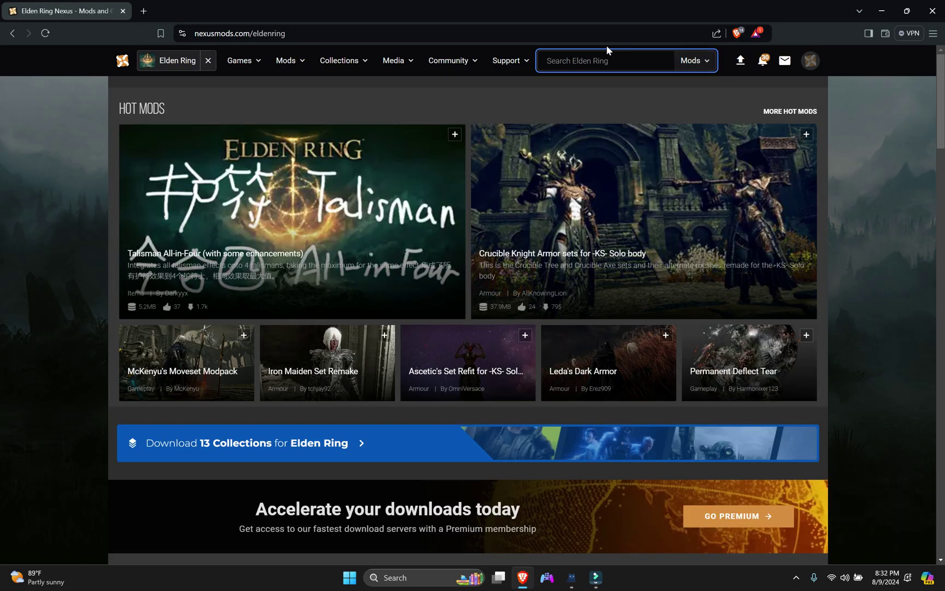
{"action": "left_click", "coordinate": [599, 61]}
{"action": "type", "text": "e"}
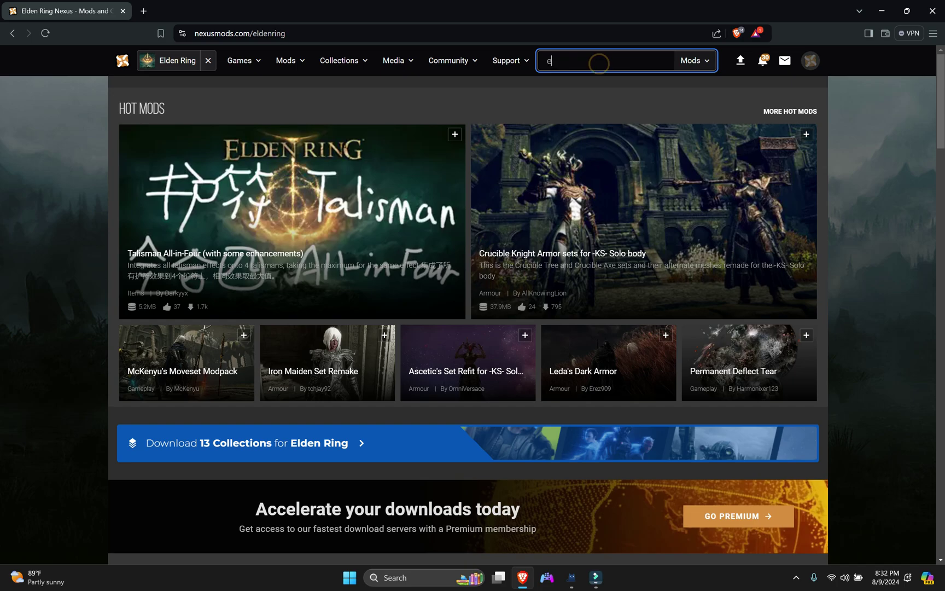
{"action": "type", "text": "nemies"}
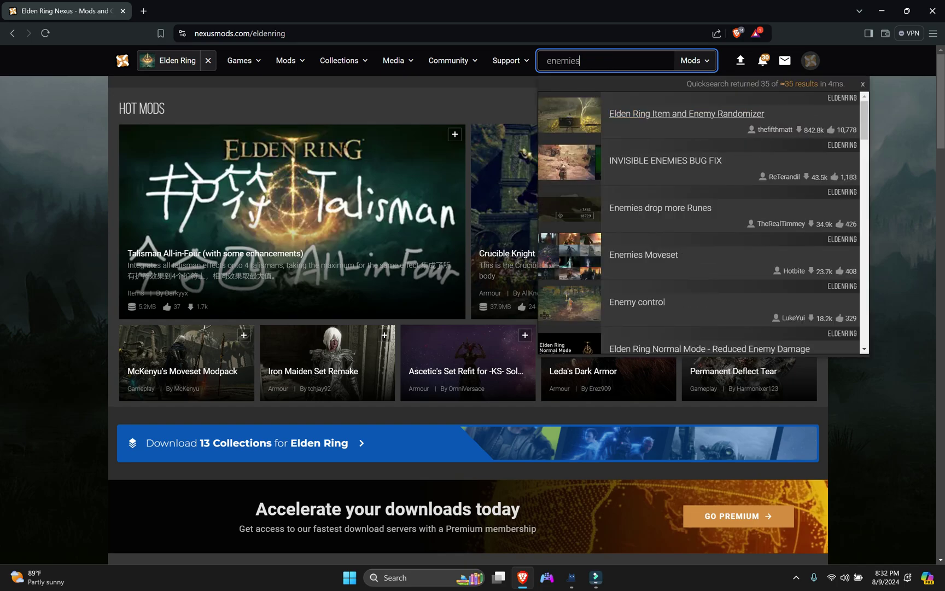
{"action": "type", "text": " d"}
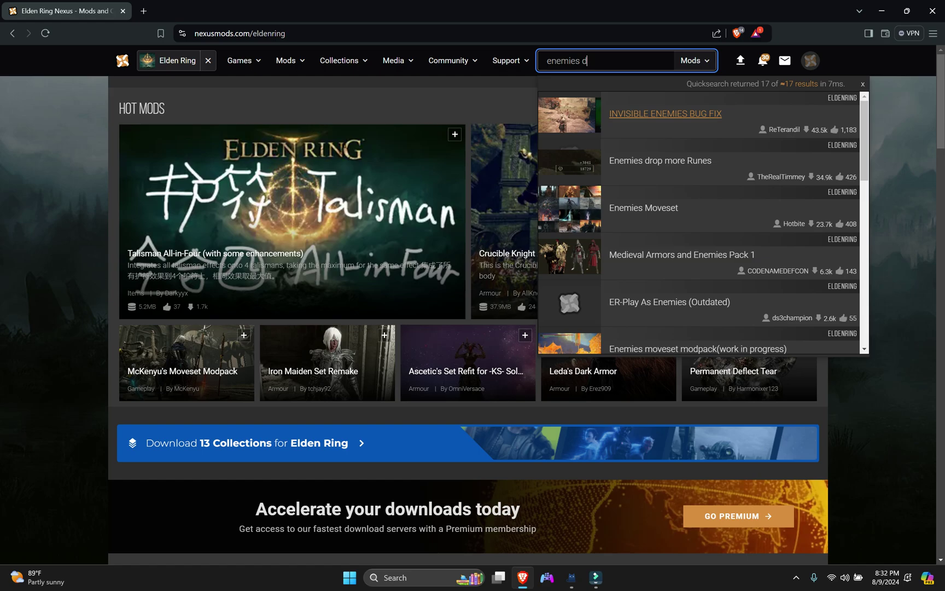
{"action": "type", "text": "rop"}
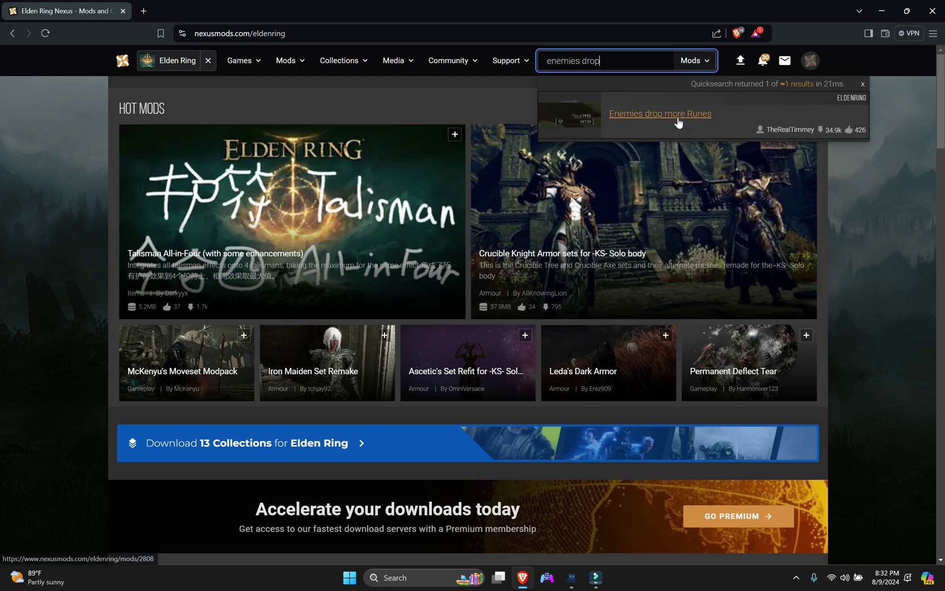
Open the Enemies Drop More Runes mod page and read through its description
{"action": "left_click", "coordinate": [678, 122]}
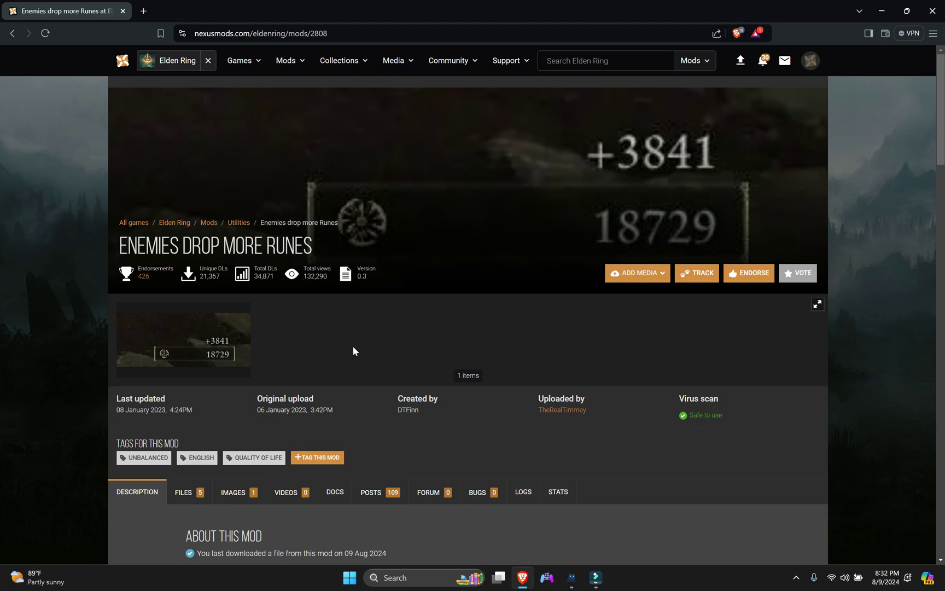
{"action": "scroll", "coordinate": [353, 345], "scroll_direction": "down", "scroll_amount": 2}
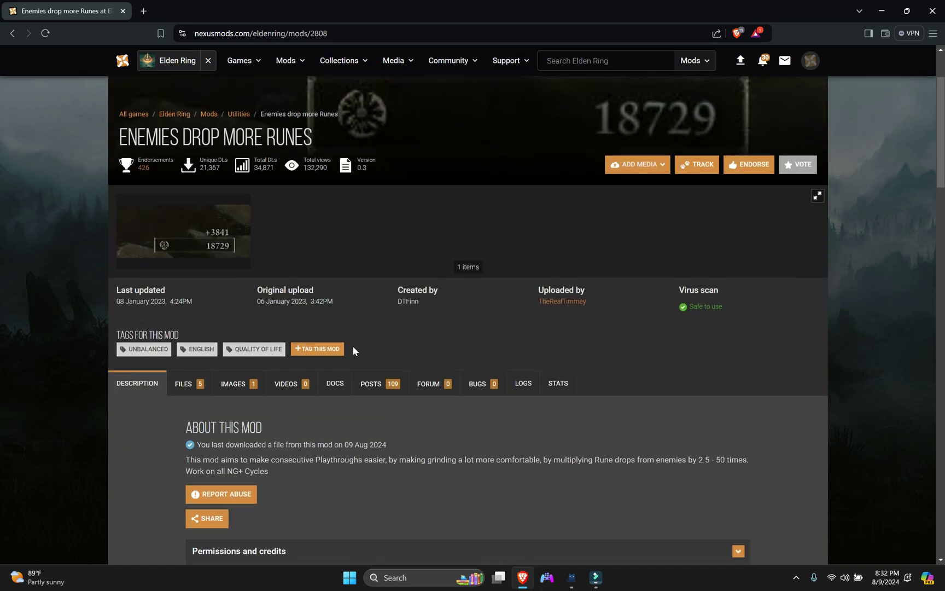
{"action": "scroll", "coordinate": [354, 347], "scroll_direction": "down", "scroll_amount": 1}
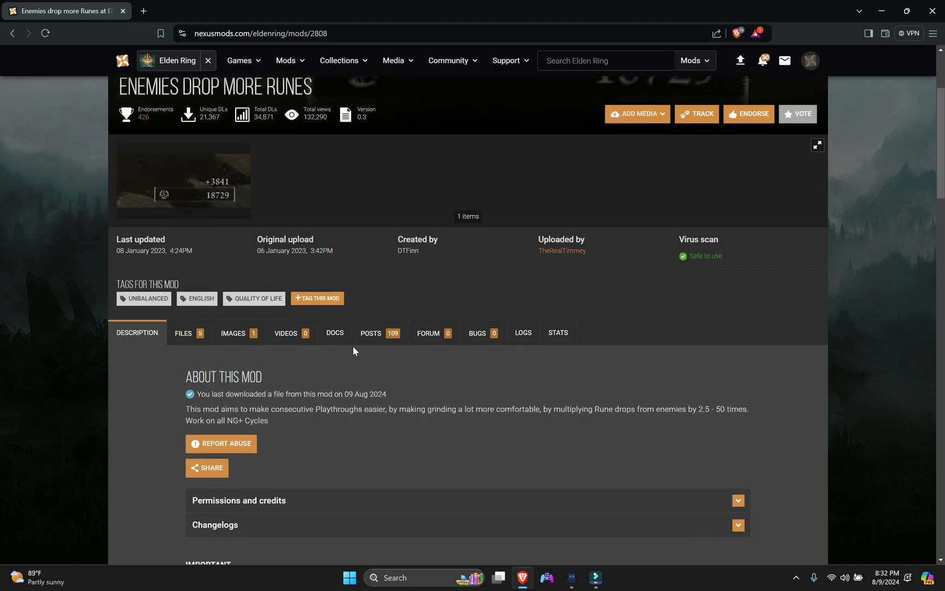
{"action": "scroll", "coordinate": [353, 347], "scroll_direction": "down", "scroll_amount": 2}
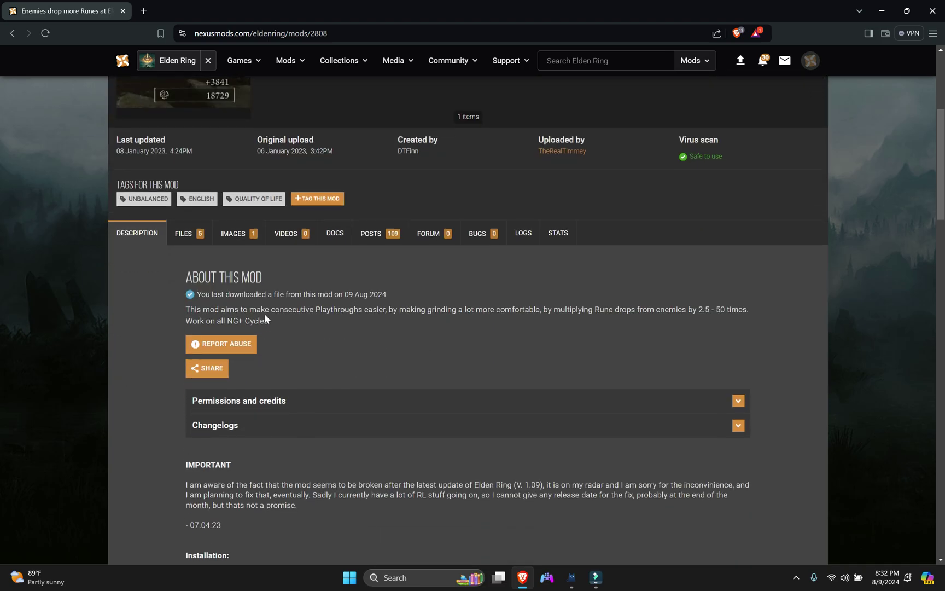
Show the mod's Files tab and look over the multiplier files down to x50
{"action": "left_click", "coordinate": [195, 233]}
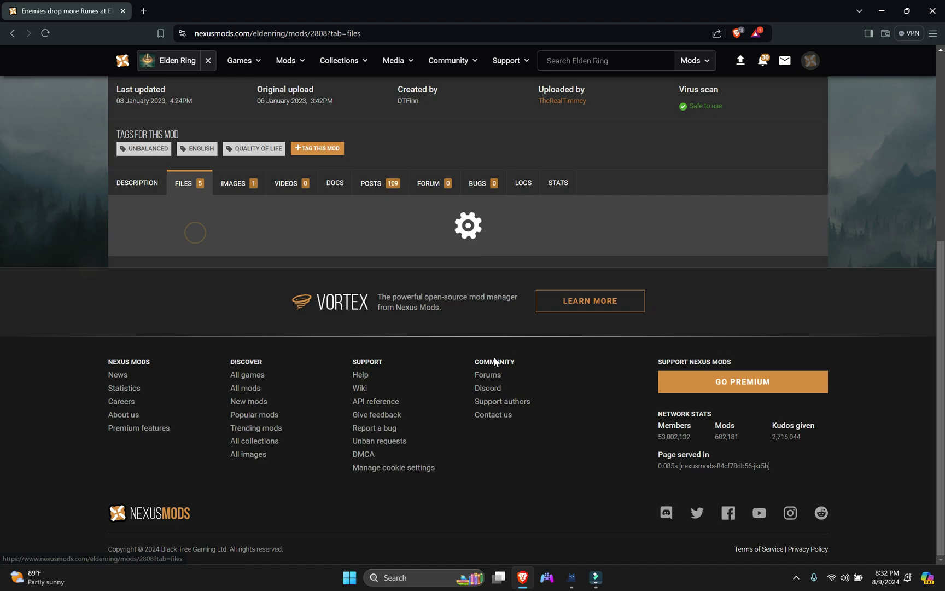
{"action": "scroll", "coordinate": [494, 358], "scroll_direction": "down", "scroll_amount": 6}
{"action": "scroll", "coordinate": [504, 332], "scroll_direction": "up", "scroll_amount": 3}
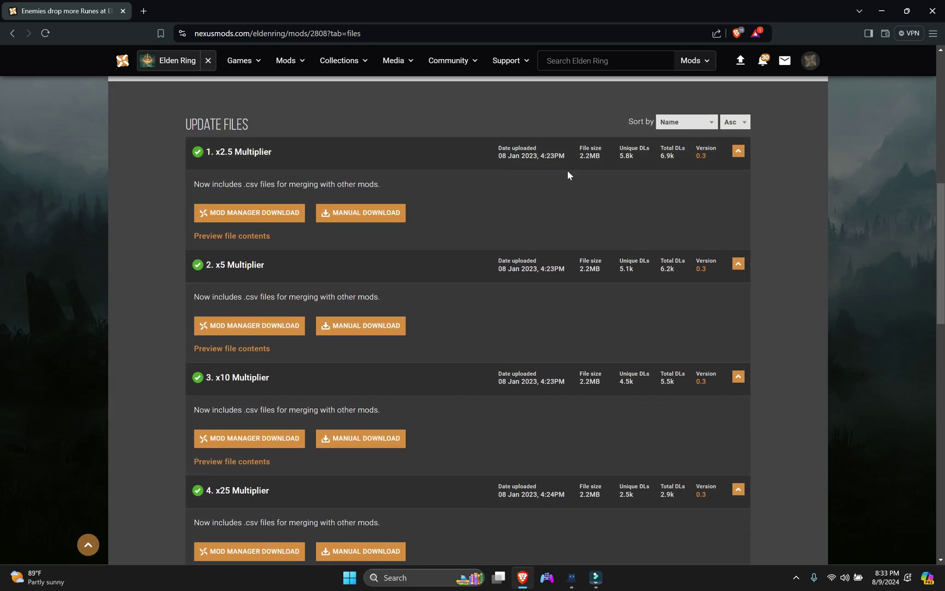
{"action": "scroll", "coordinate": [283, 399], "scroll_direction": "down", "scroll_amount": 5}
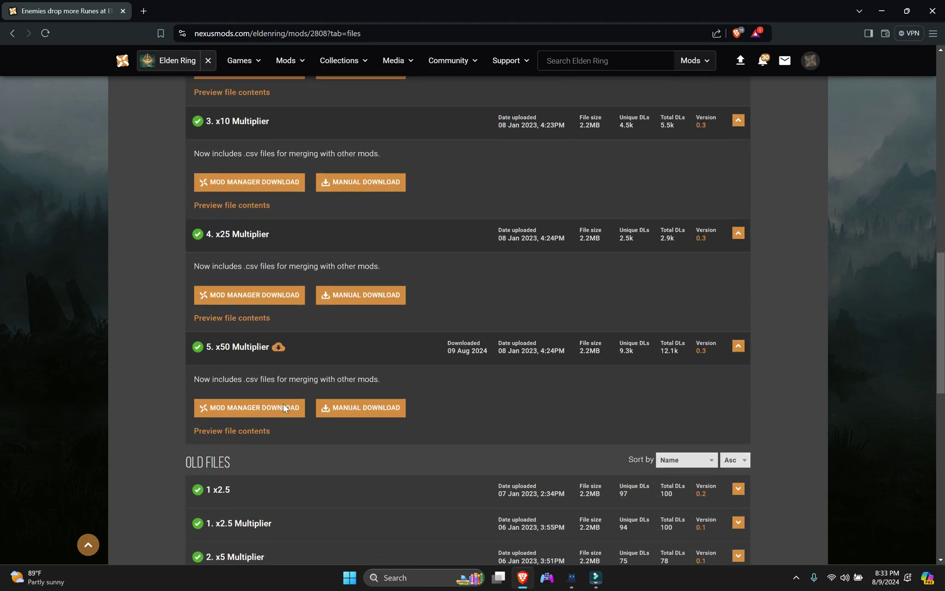
{"action": "scroll", "coordinate": [279, 400], "scroll_direction": "down", "scroll_amount": 1}
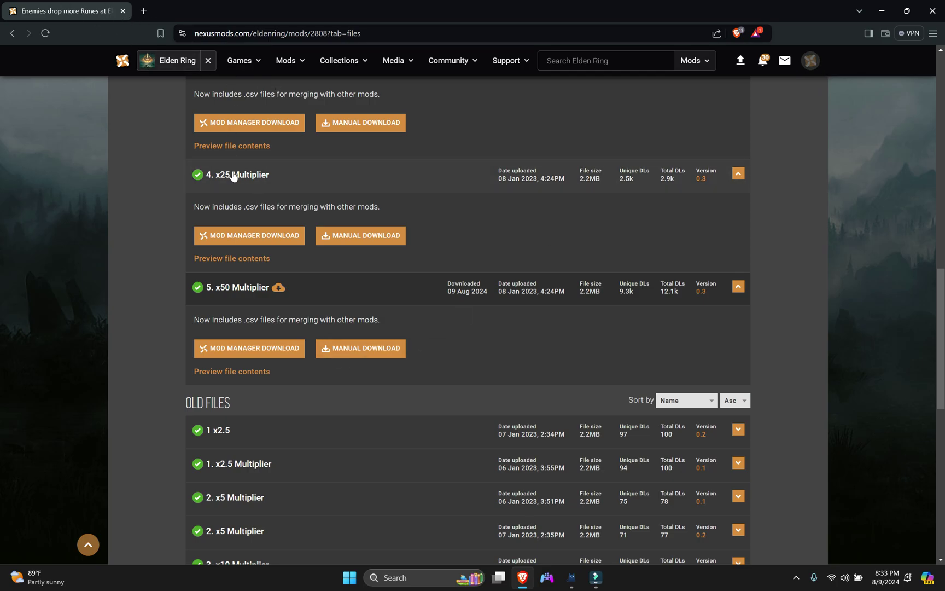
Close the browser and extract the x50 Multiplier archive into its own desktop folder with WinRAR
{"action": "left_click", "coordinate": [122, 13]}
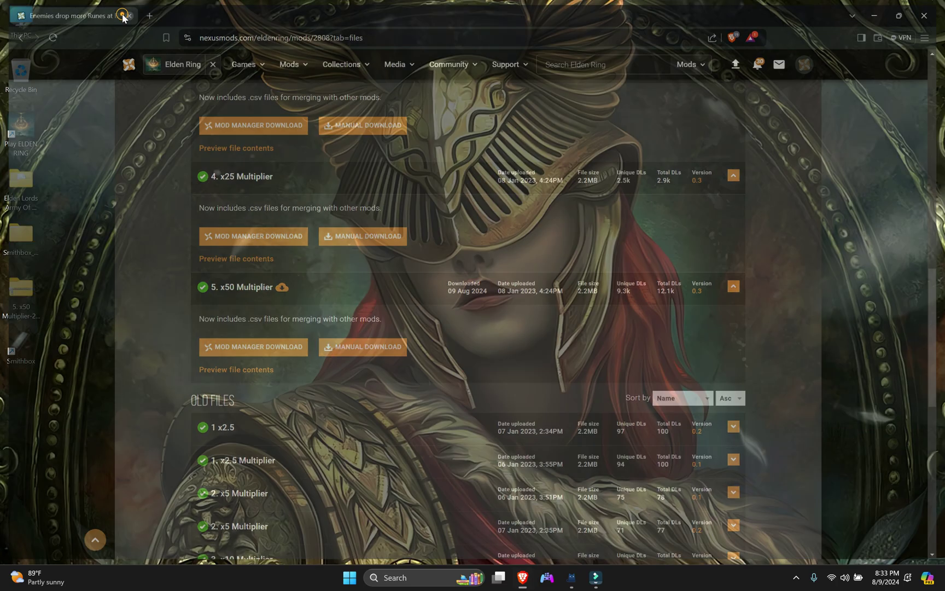
{"action": "right_click", "coordinate": [24, 294]}
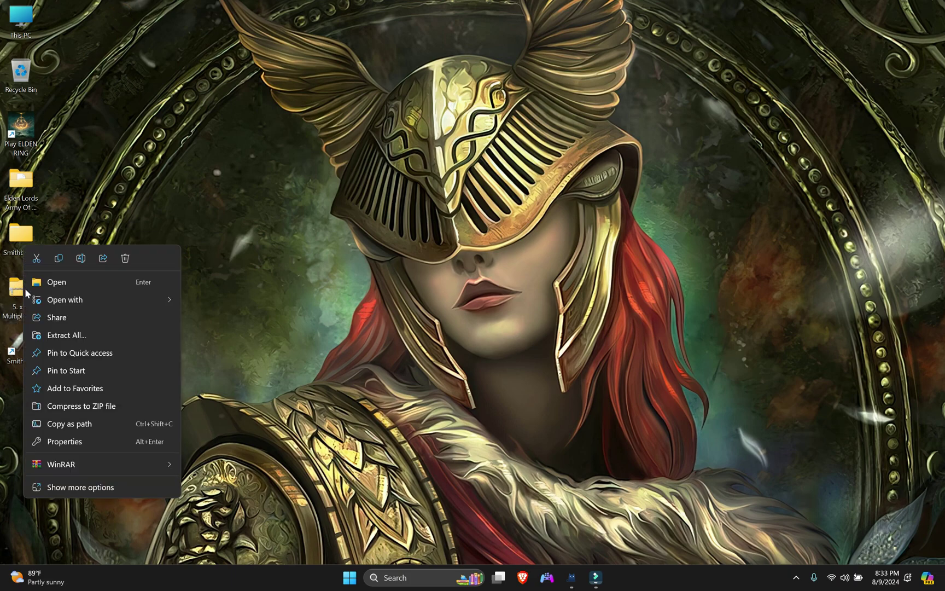
{"action": "mouse_move", "coordinate": [131, 464]}
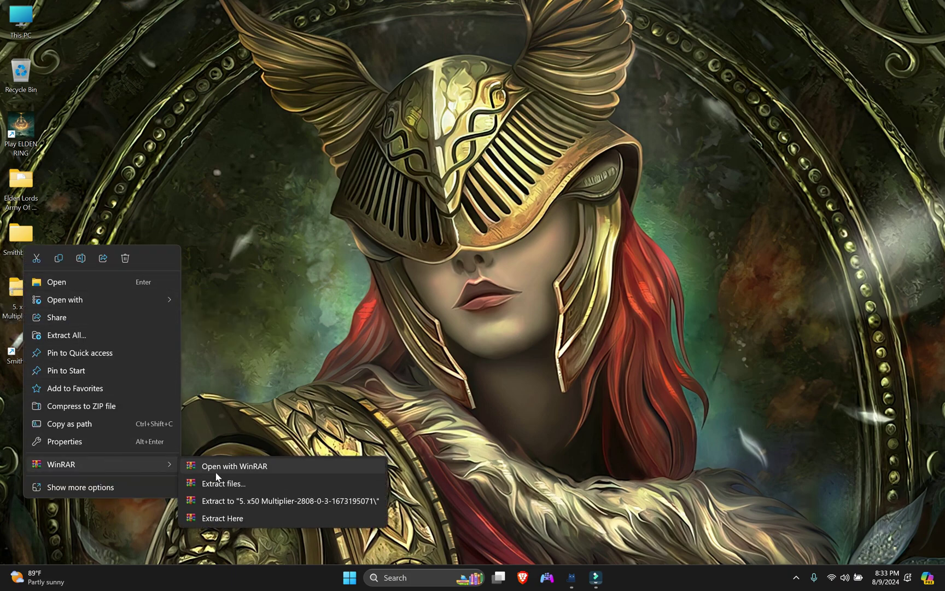
{"action": "left_click", "coordinate": [257, 501]}
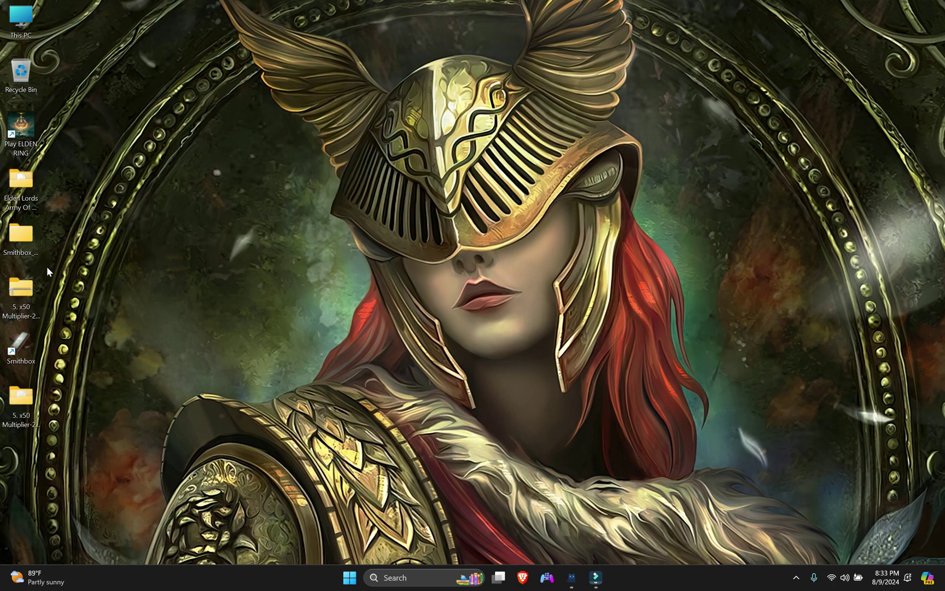
Find regulation.bin inside the extracted x50 folder, then close Explorer
{"action": "double_click", "coordinate": [21, 402]}
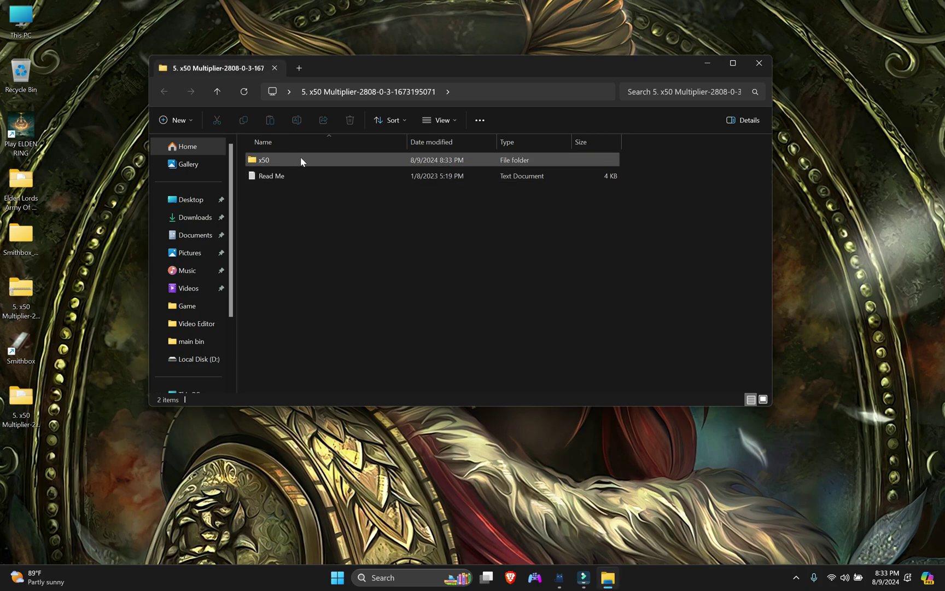
{"action": "double_click", "coordinate": [287, 159]}
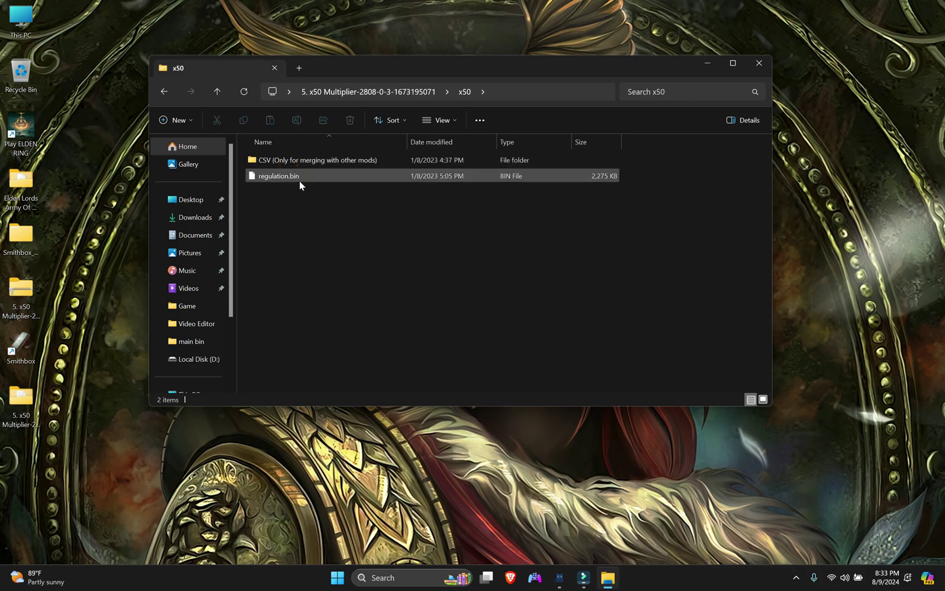
{"action": "left_click", "coordinate": [299, 182]}
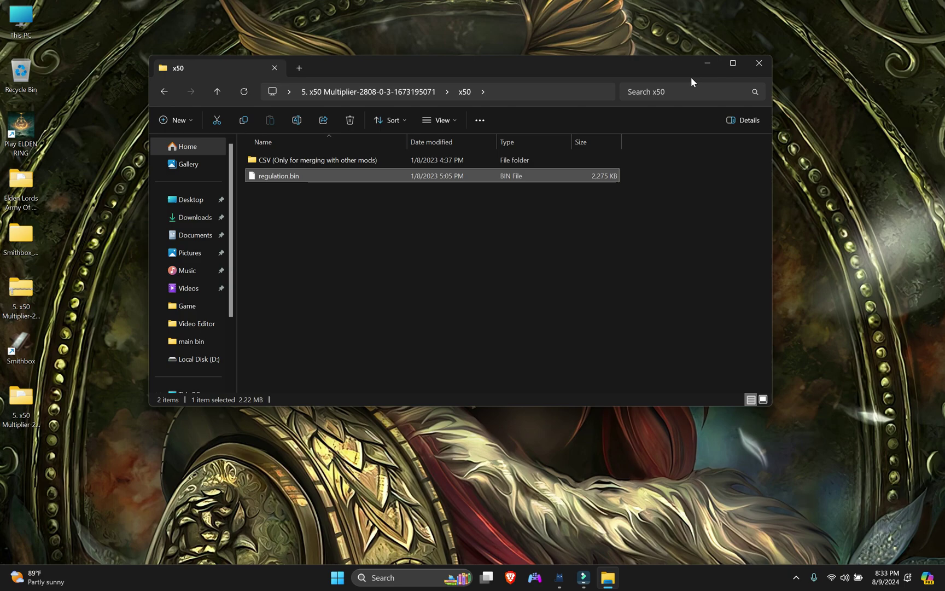
{"action": "left_click", "coordinate": [757, 64]}
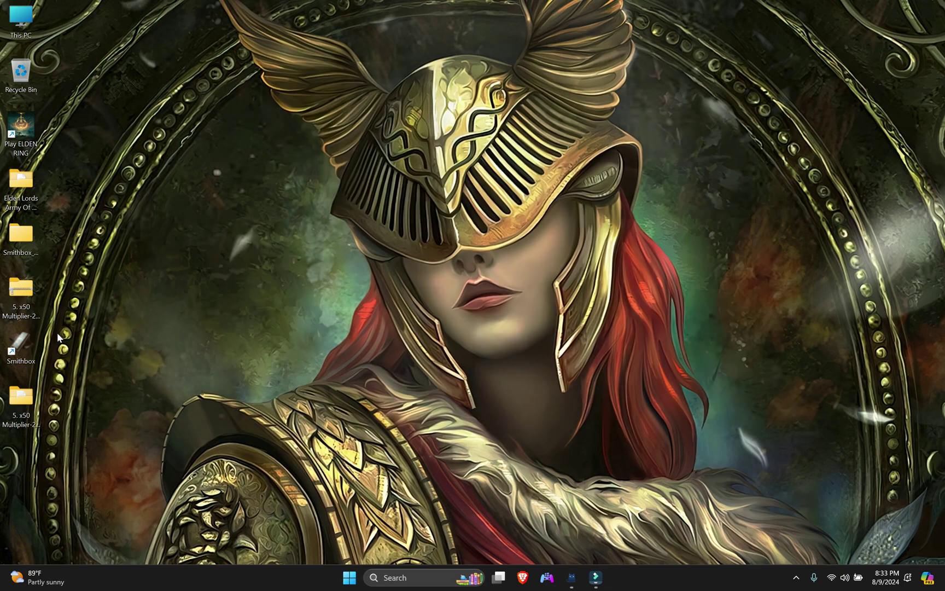
Start a new Smithbox project named 'runes' with the desktop x50 mod folder as its directory
{"action": "double_click", "coordinate": [37, 333]}
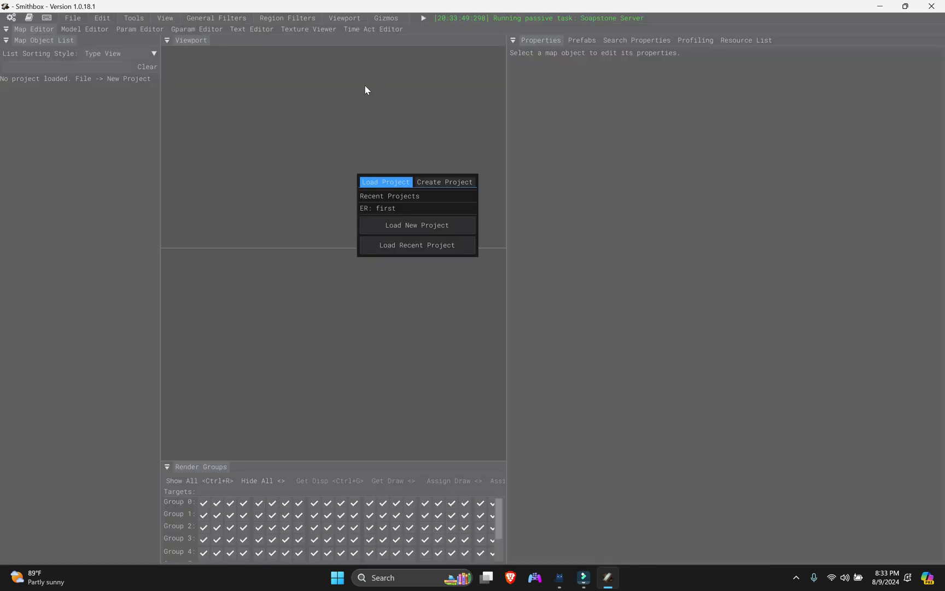
{"action": "left_click", "coordinate": [448, 189]}
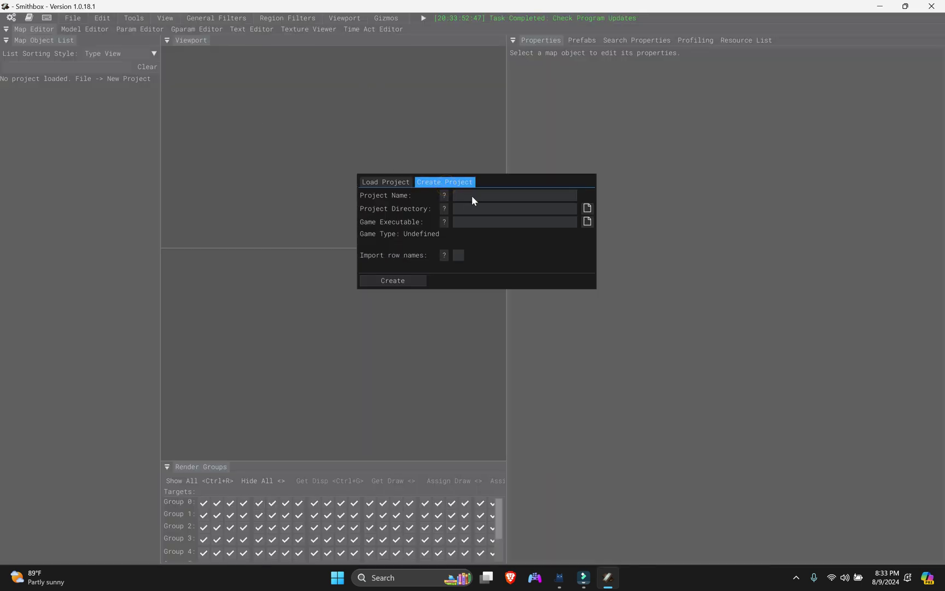
{"action": "left_click", "coordinate": [472, 197]}
{"action": "type", "text": "runes"}
{"action": "left_click", "coordinate": [587, 207]}
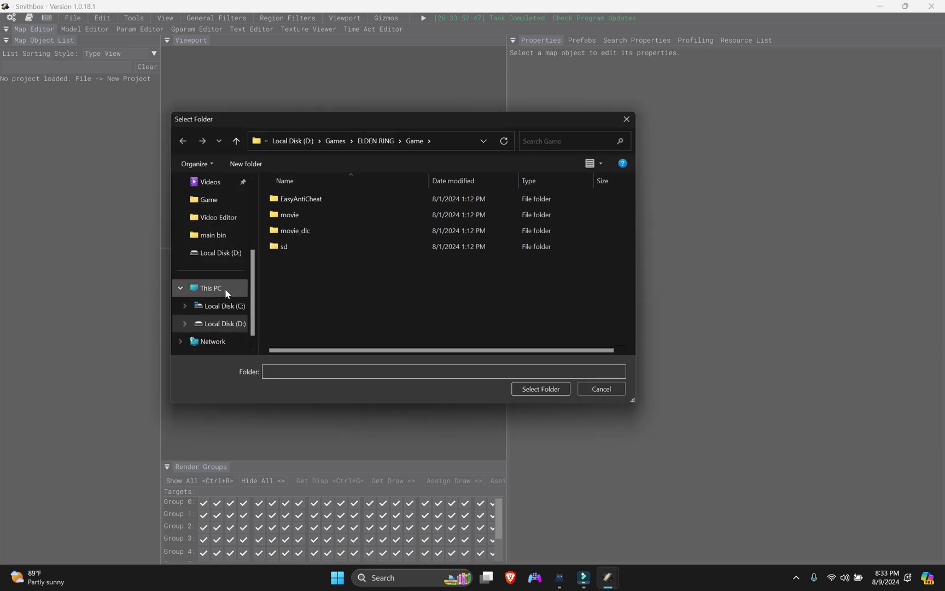
{"action": "scroll", "coordinate": [225, 287], "scroll_direction": "up", "scroll_amount": 3}
{"action": "left_click", "coordinate": [226, 219]}
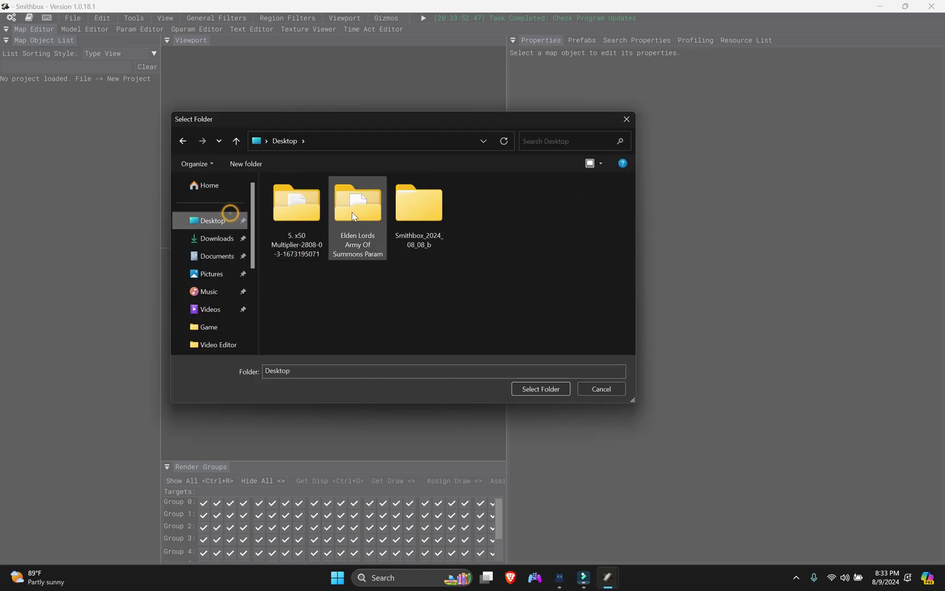
{"action": "double_click", "coordinate": [286, 205]}
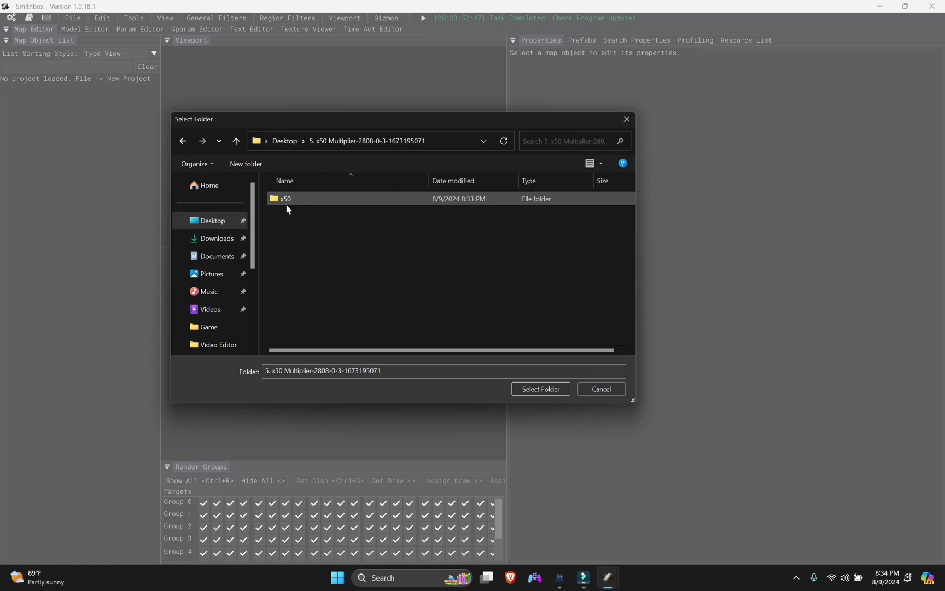
{"action": "left_click", "coordinate": [323, 200]}
{"action": "double_click", "coordinate": [323, 199]}
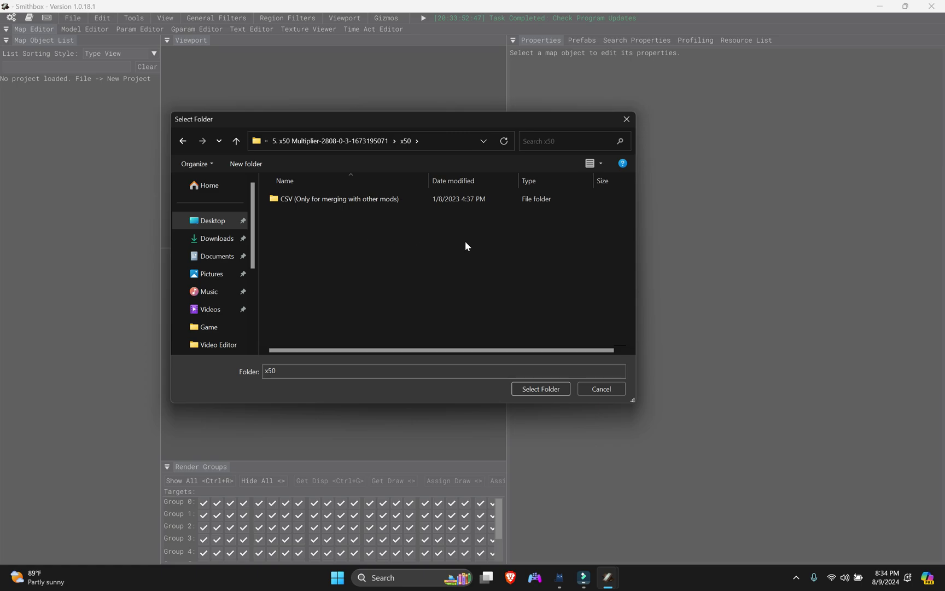
{"action": "left_click", "coordinate": [543, 389]}
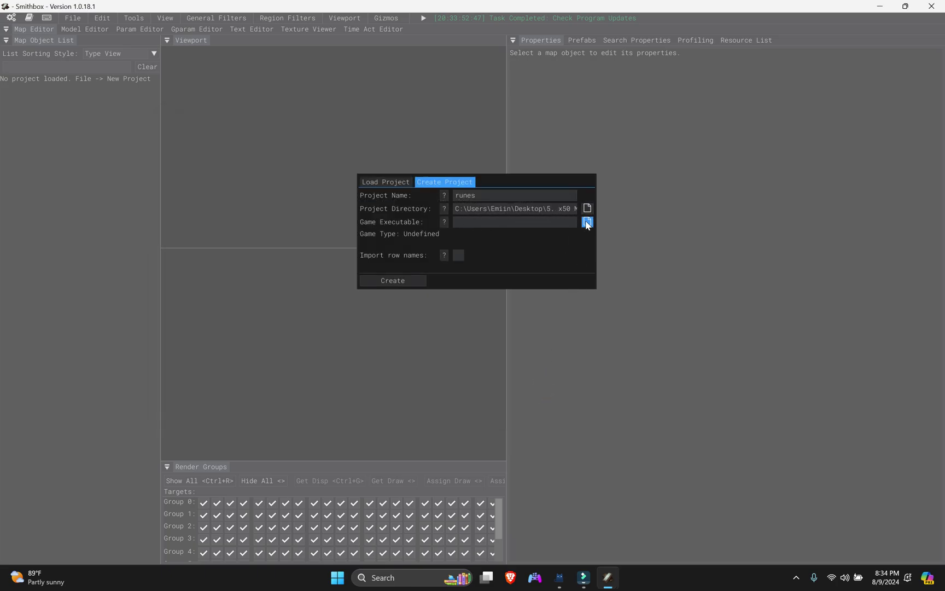
Link the Elden Ring Game folder's eldenring executable, enable Import row names, and create the project
{"action": "left_click", "coordinate": [586, 222]}
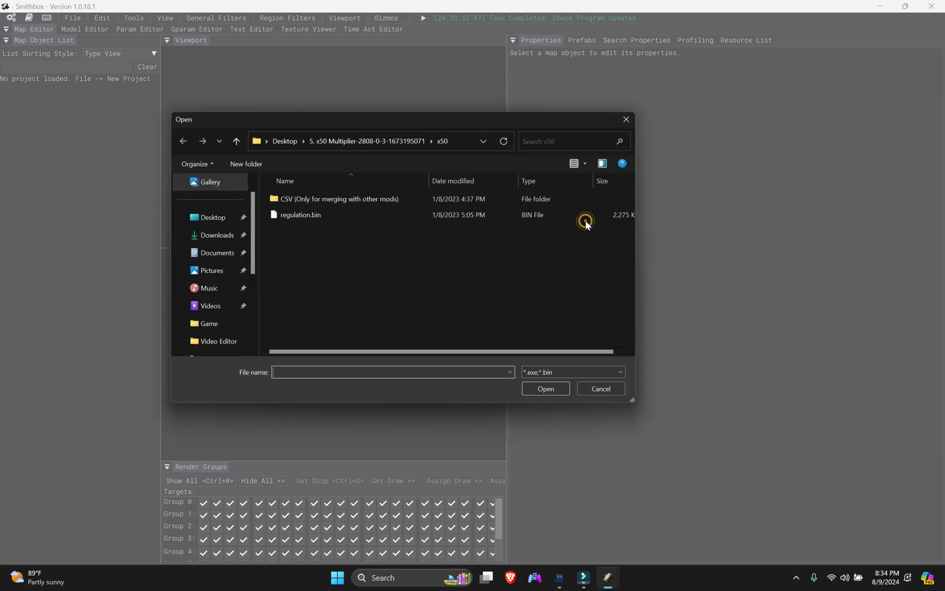
{"action": "left_click", "coordinate": [229, 324]}
{"action": "left_click", "coordinate": [327, 263]}
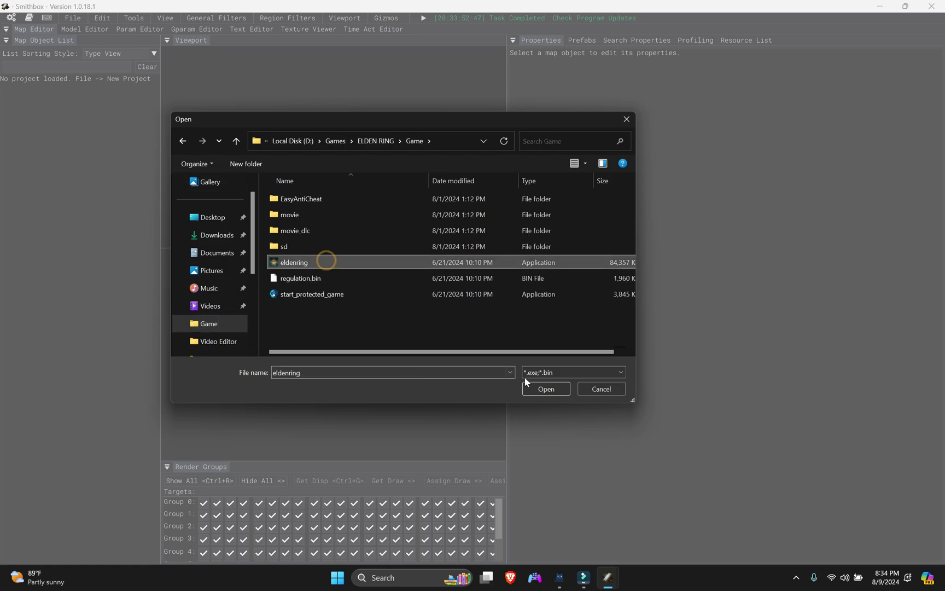
{"action": "left_click", "coordinate": [546, 388]}
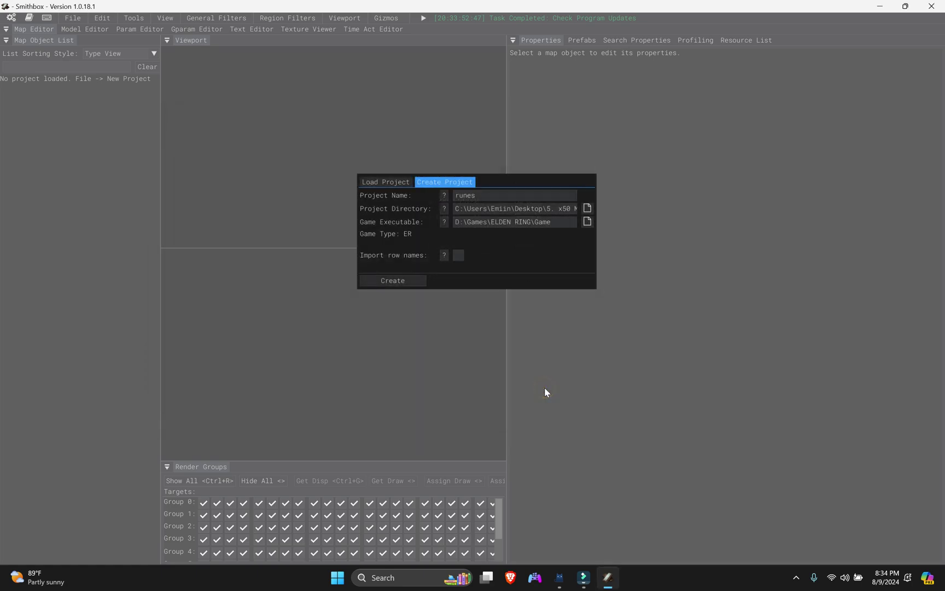
{"action": "left_click", "coordinate": [458, 255]}
{"action": "left_click", "coordinate": [399, 281]}
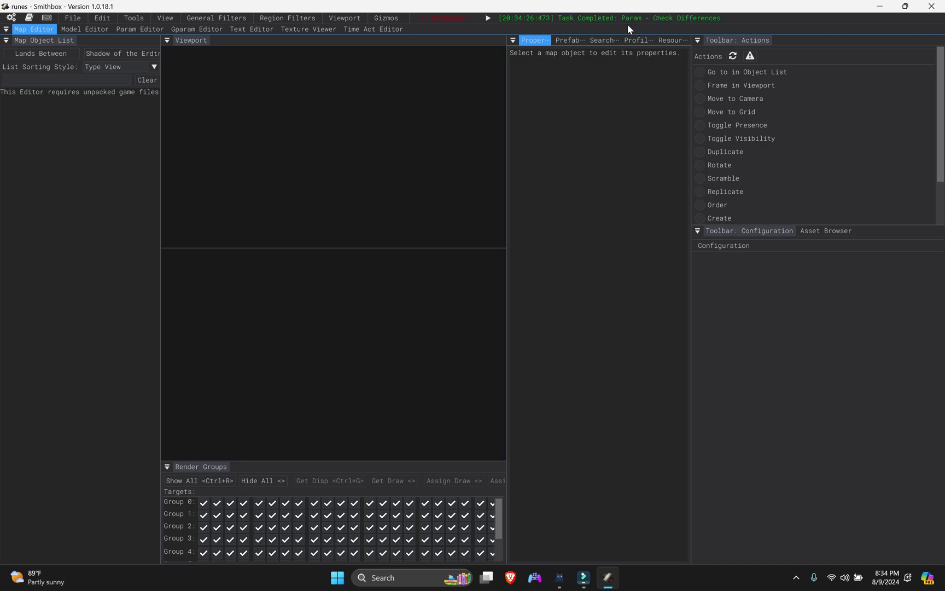
In the Param Editor, upgrade the params from version 1.08.1.1000 to 1.12.1.0015
{"action": "left_click", "coordinate": [140, 30]}
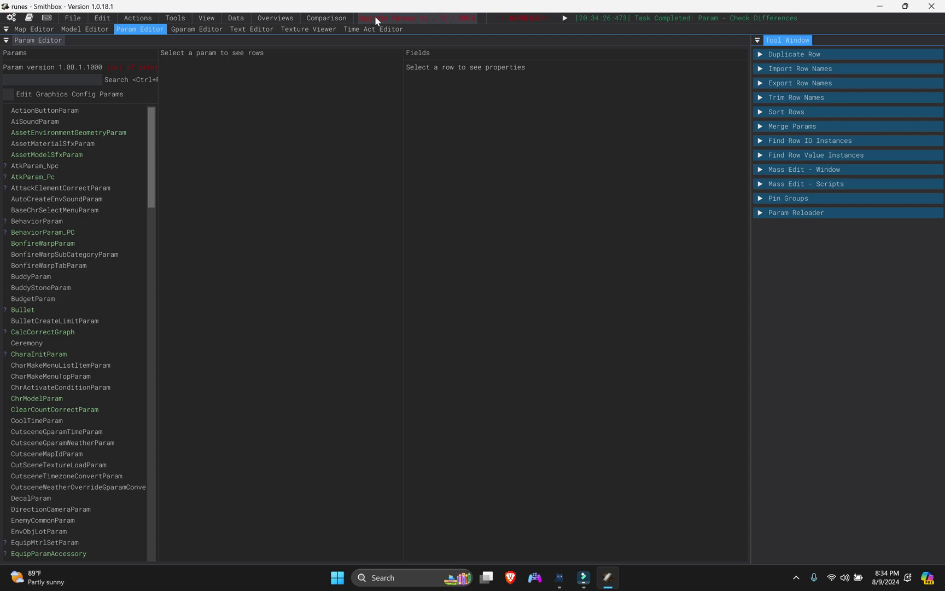
{"action": "left_click", "coordinate": [414, 22]}
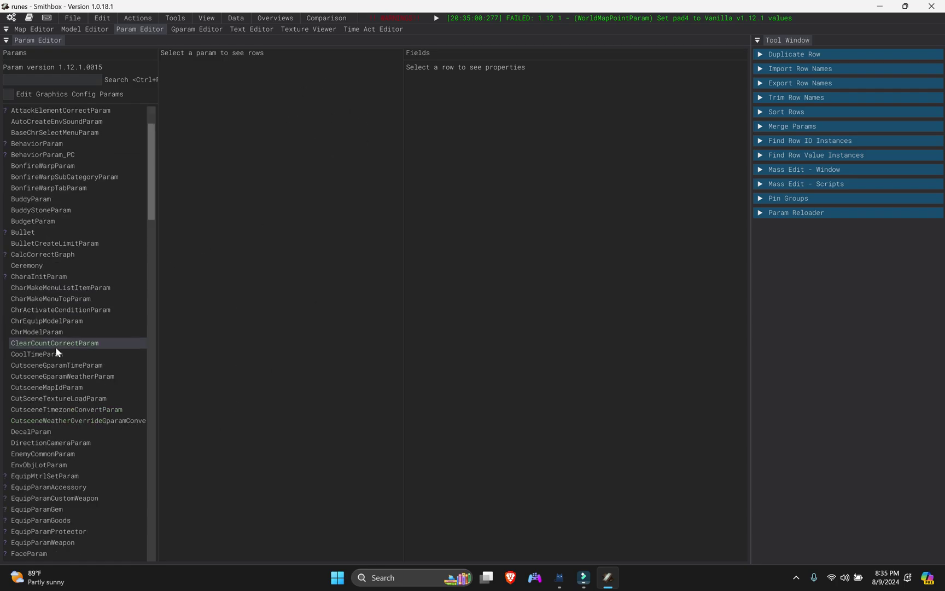
{"action": "scroll", "coordinate": [57, 352], "scroll_direction": "down", "scroll_amount": 20}
{"action": "scroll", "coordinate": [55, 346], "scroll_direction": "up", "scroll_amount": 20}
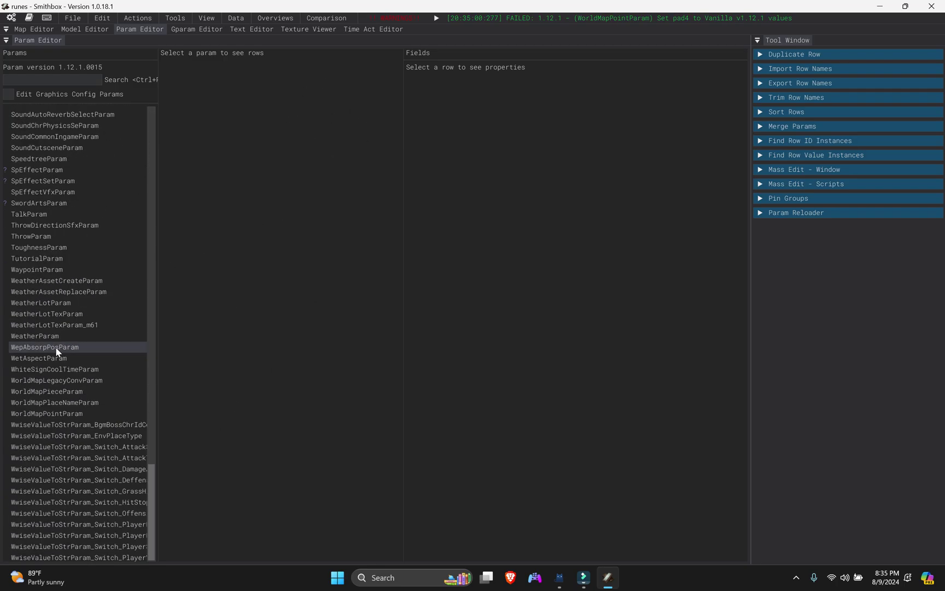
Filter params by 'modified', open ClearCountCorrectParam and select all rows NG+0 to NG+7
{"action": "left_click", "coordinate": [39, 80]}
{"action": "type", "text": "modie"}
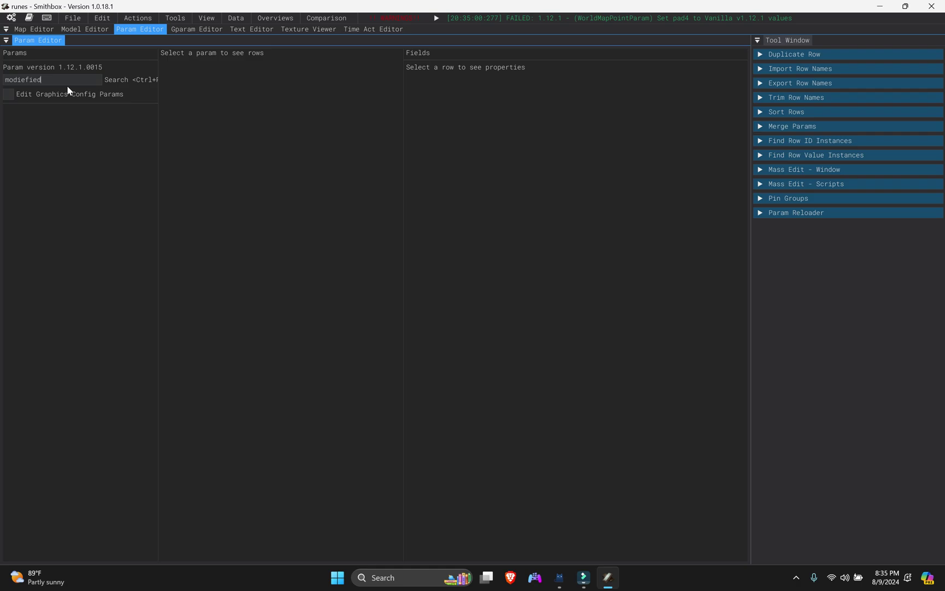
{"action": "type", "text": "fied"}
{"action": "key", "text": "BackSpace"}
{"action": "key", "text": "BackSpace"}
{"action": "key", "text": "BackSpace"}
{"action": "key", "text": "BackSpace"}
{"action": "key", "text": "BackSpace"}
{"action": "type", "text": "fied"}
{"action": "left_click", "coordinate": [79, 113]}
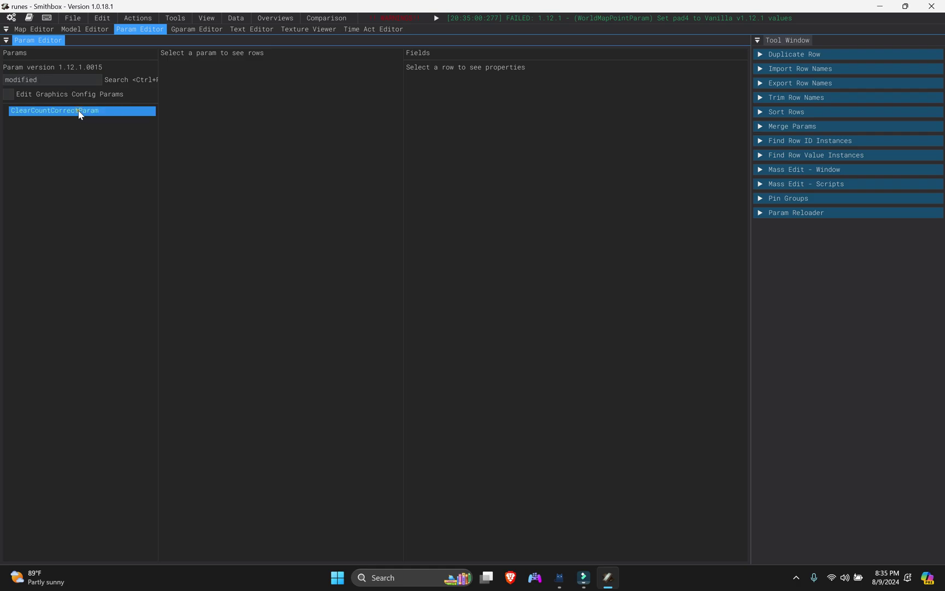
{"action": "left_click", "coordinate": [229, 151]}
{"action": "key", "text": "ctrl+a"}
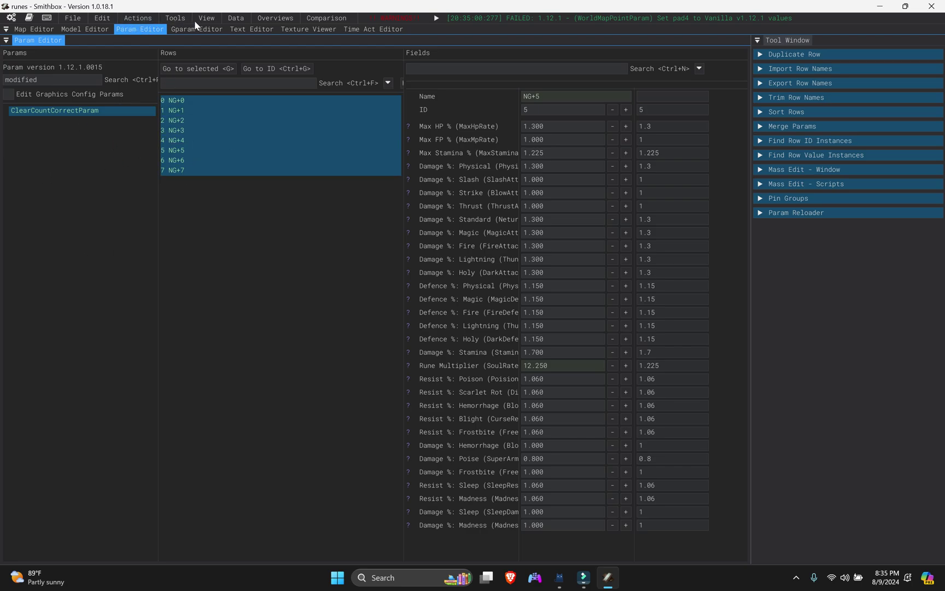
Export the entire param as CSV, saving into the desktop x50 Multiplier mod folder
{"action": "left_click", "coordinate": [235, 20]}
{"action": "mouse_move", "coordinate": [272, 31]}
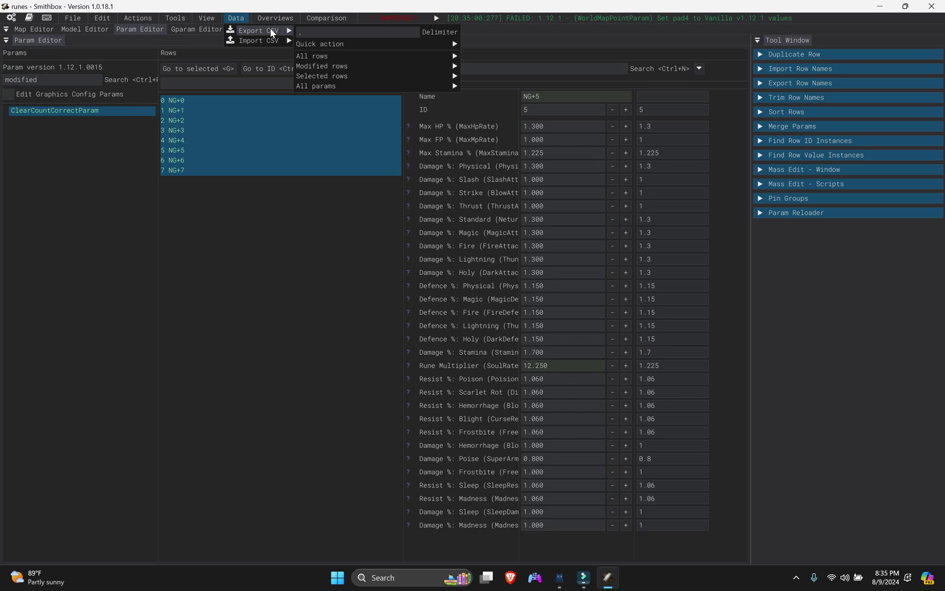
{"action": "mouse_move", "coordinate": [366, 44]}
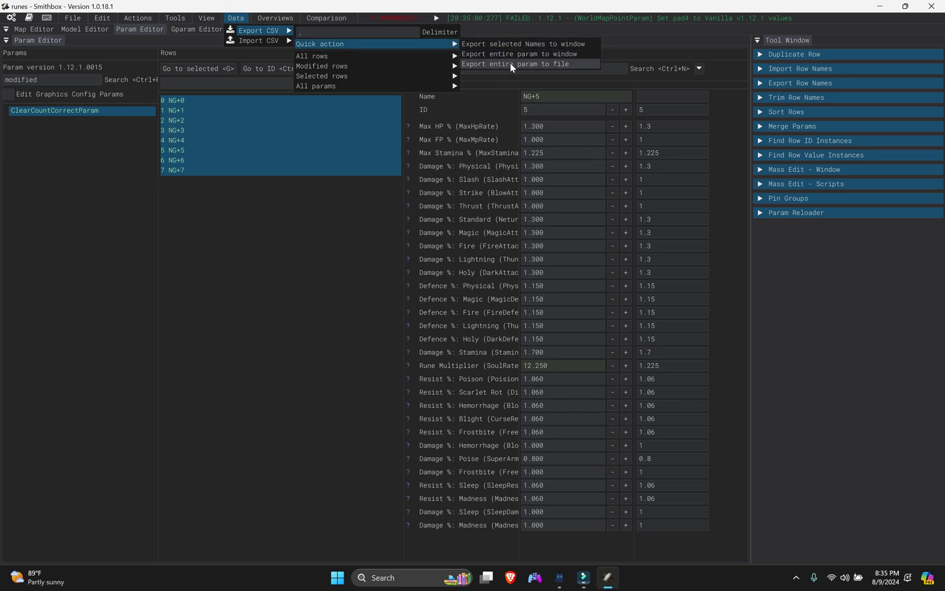
{"action": "left_click", "coordinate": [583, 64]}
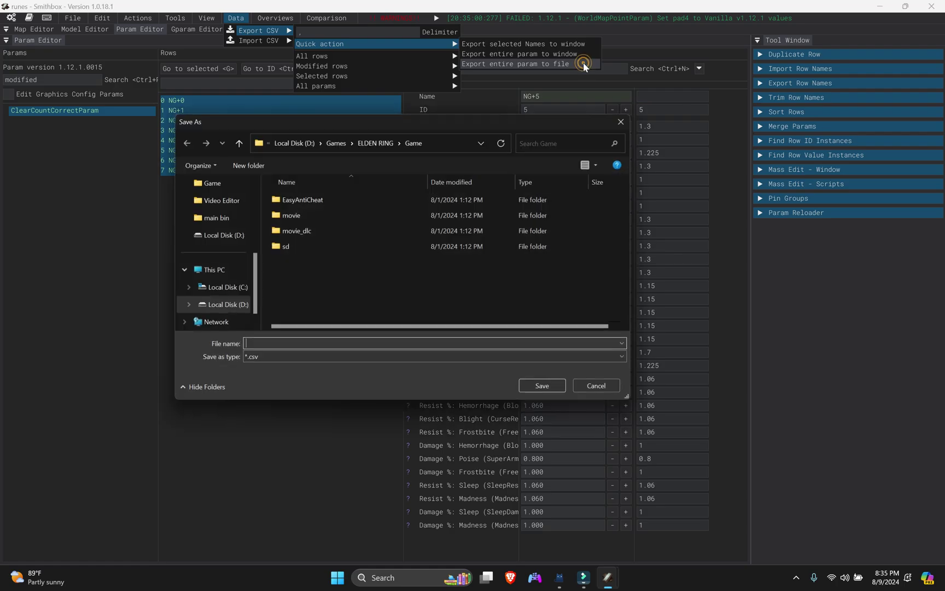
{"action": "scroll", "coordinate": [228, 271], "scroll_direction": "up", "scroll_amount": 5}
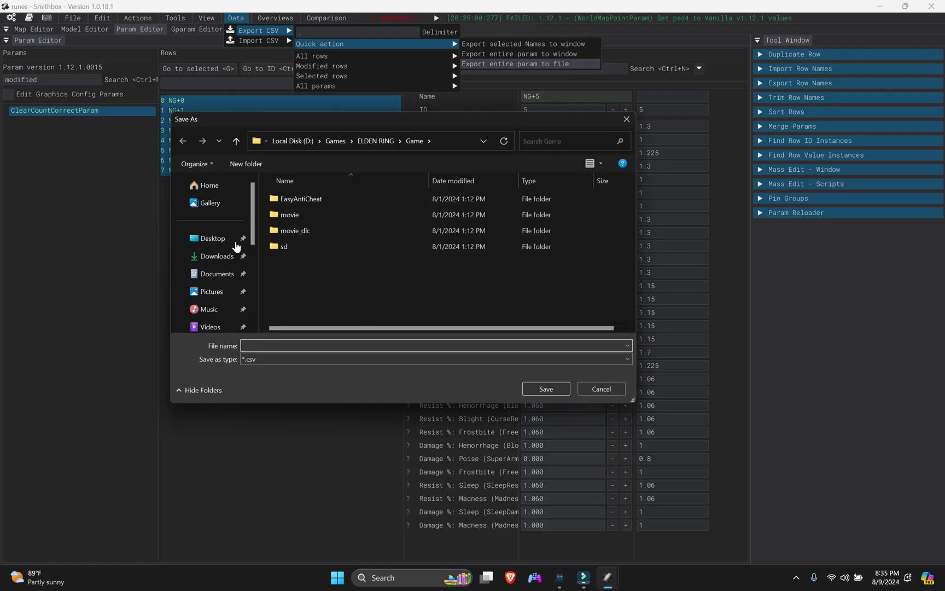
{"action": "left_click", "coordinate": [214, 238]}
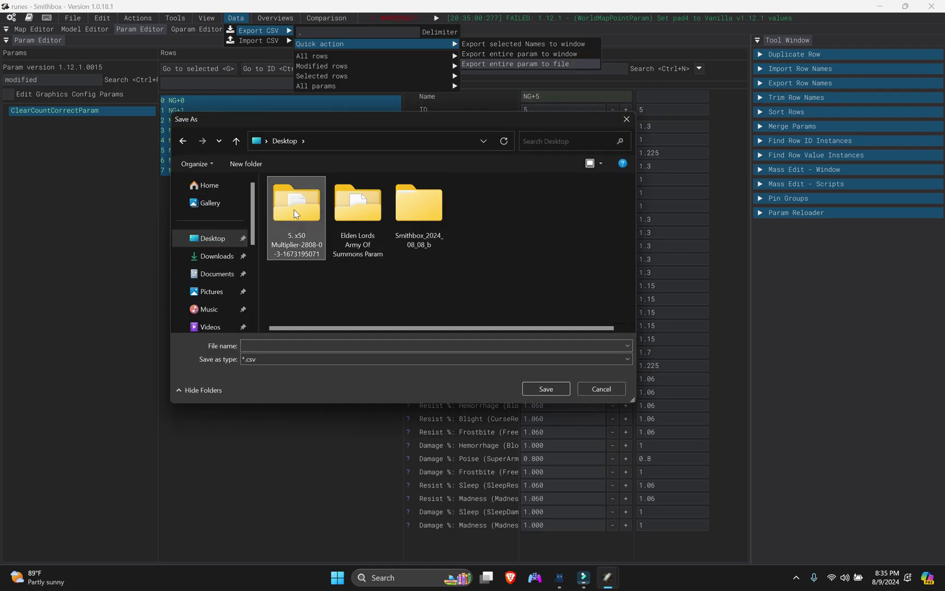
{"action": "double_click", "coordinate": [295, 211]}
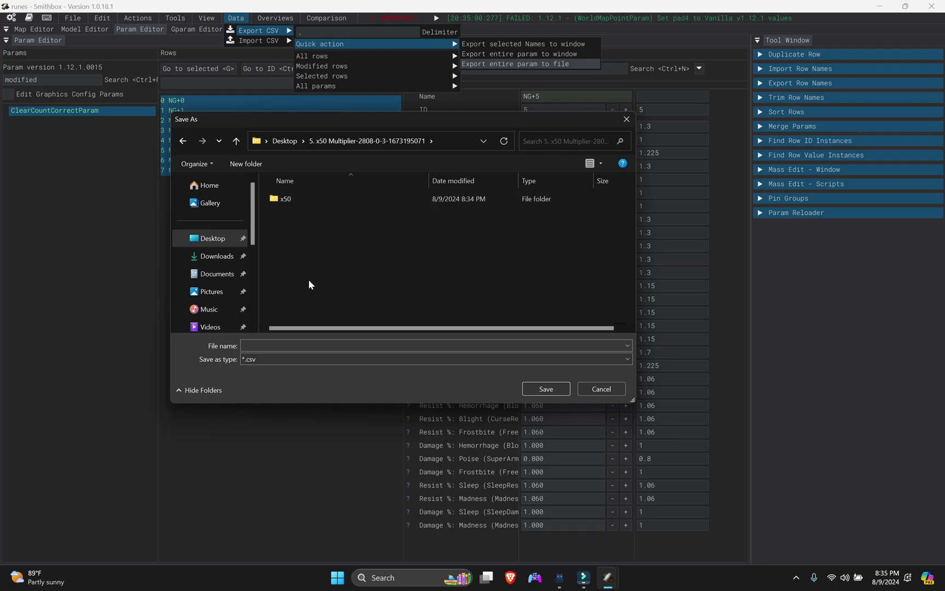
{"action": "double_click", "coordinate": [308, 196]}
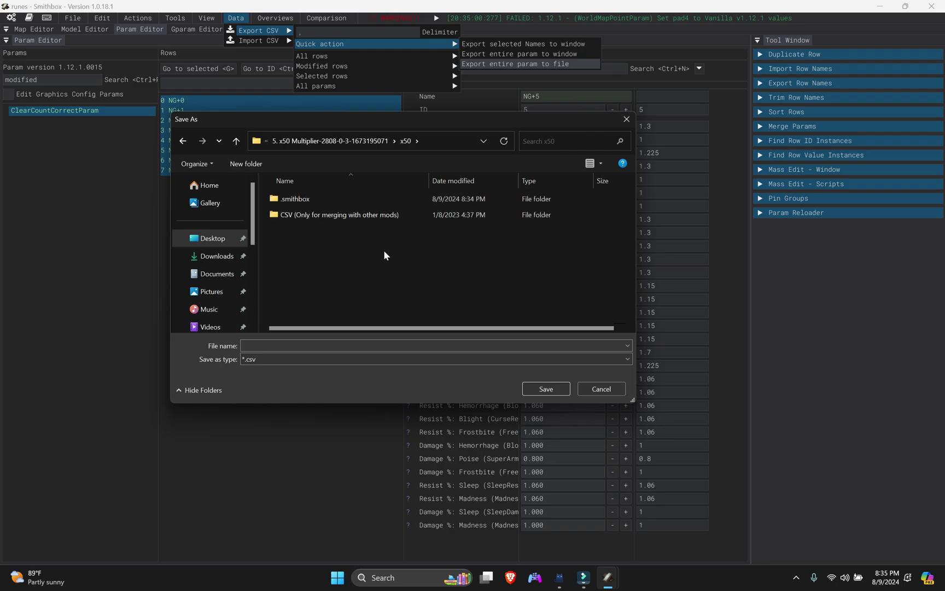
{"action": "key", "text": "alt+Left"}
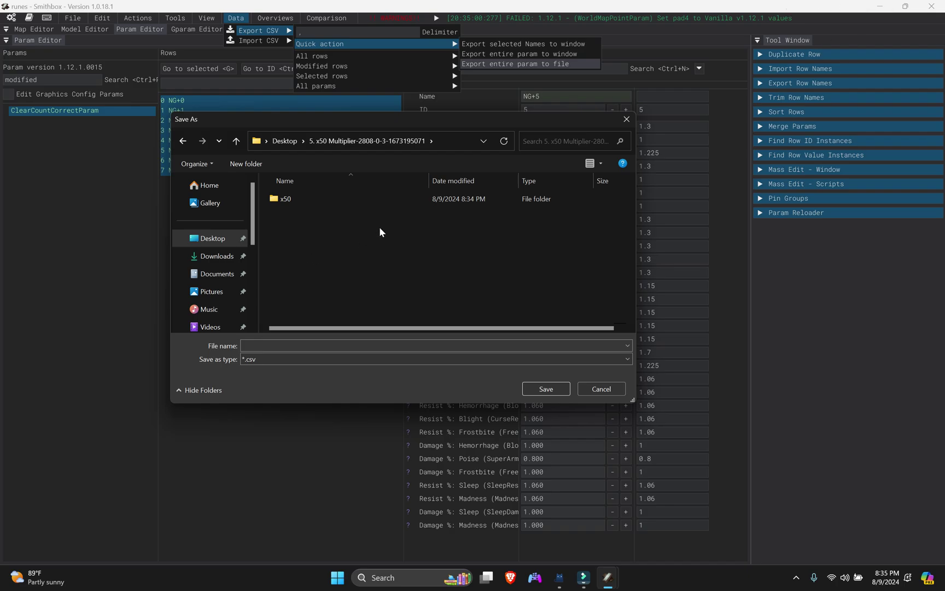
{"action": "left_click", "coordinate": [552, 390]}
Name the exported CSV file 'clearcountparam' and save it
{"action": "left_click", "coordinate": [269, 345]}
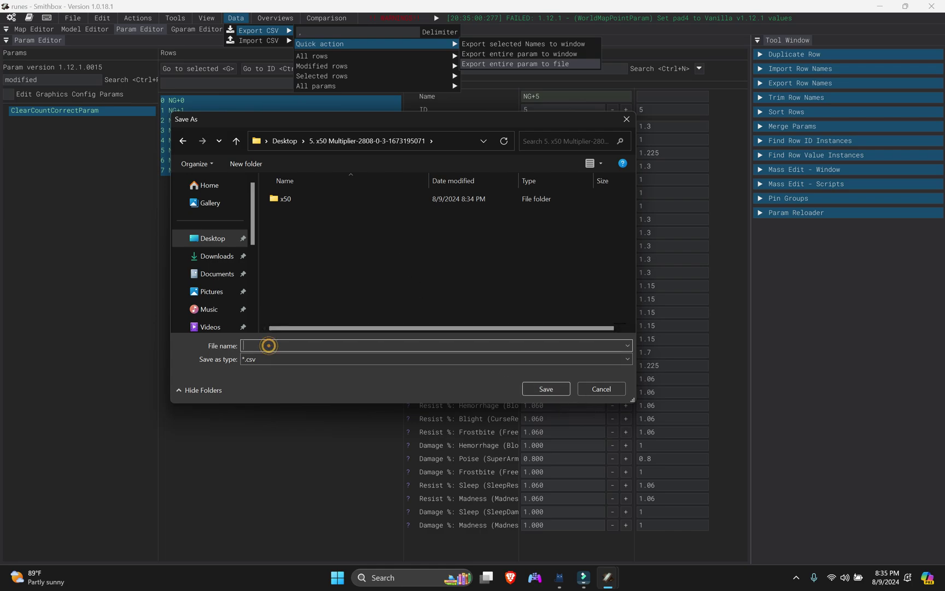
{"action": "type", "text": "clearfr"}
{"action": "key", "text": "BackSpace"}
{"action": "key", "text": "BackSpace"}
{"action": "type", "text": "count"}
{"action": "type", "text": "param"}
{"action": "left_click", "coordinate": [547, 388]}
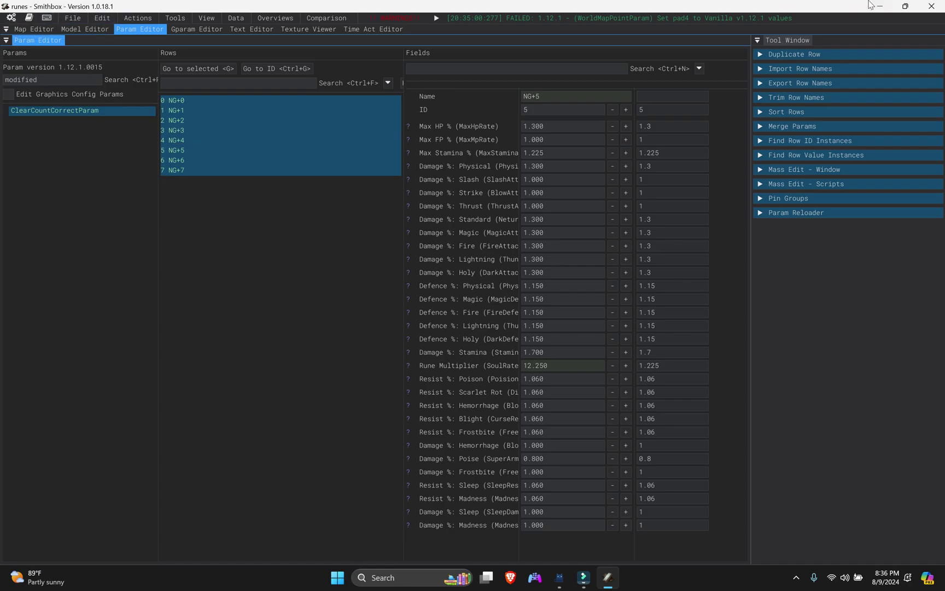
Locate regulation.bin in the Elden Ring Game folder via the Play ELDEN RING shortcut, then minimize Explorer
{"action": "left_click", "coordinate": [879, 6]}
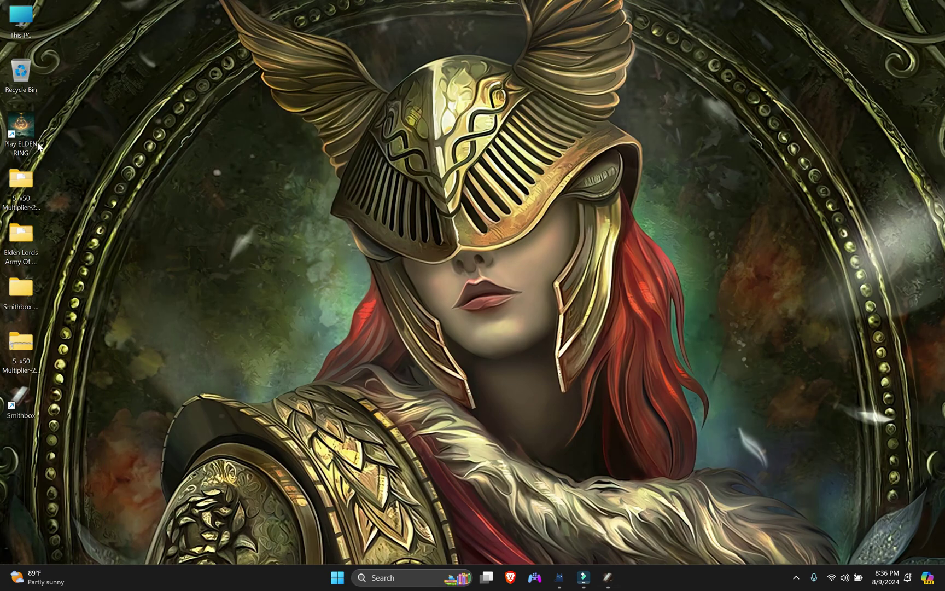
{"action": "right_click", "coordinate": [24, 132]}
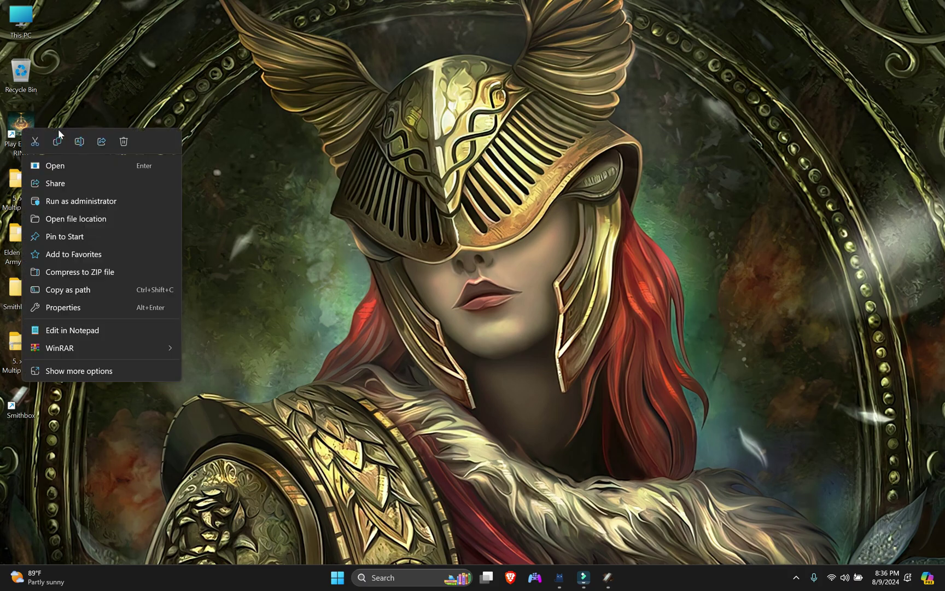
{"action": "left_click", "coordinate": [92, 219]}
{"action": "scroll", "coordinate": [424, 343], "scroll_direction": "down", "scroll_amount": 3}
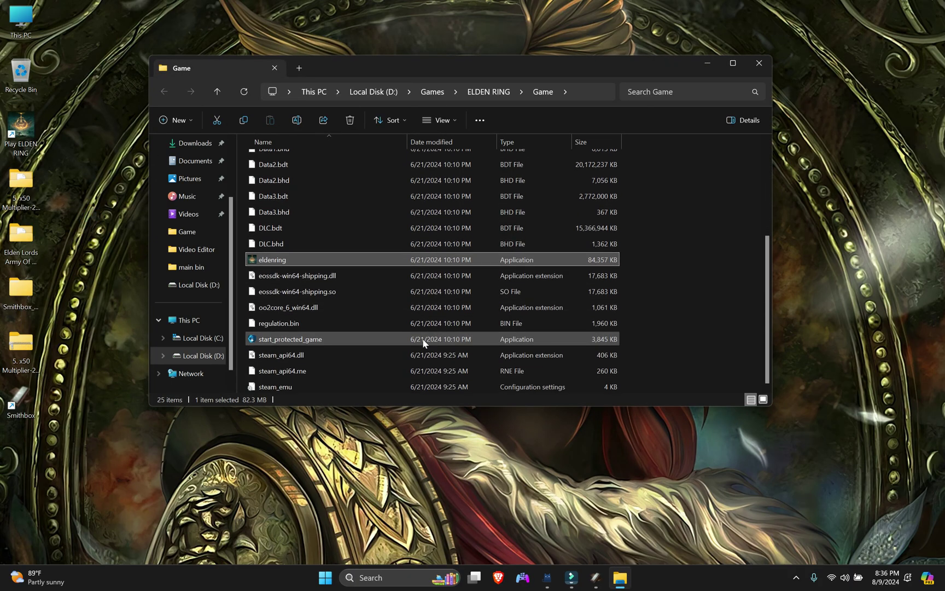
{"action": "left_click", "coordinate": [322, 320]}
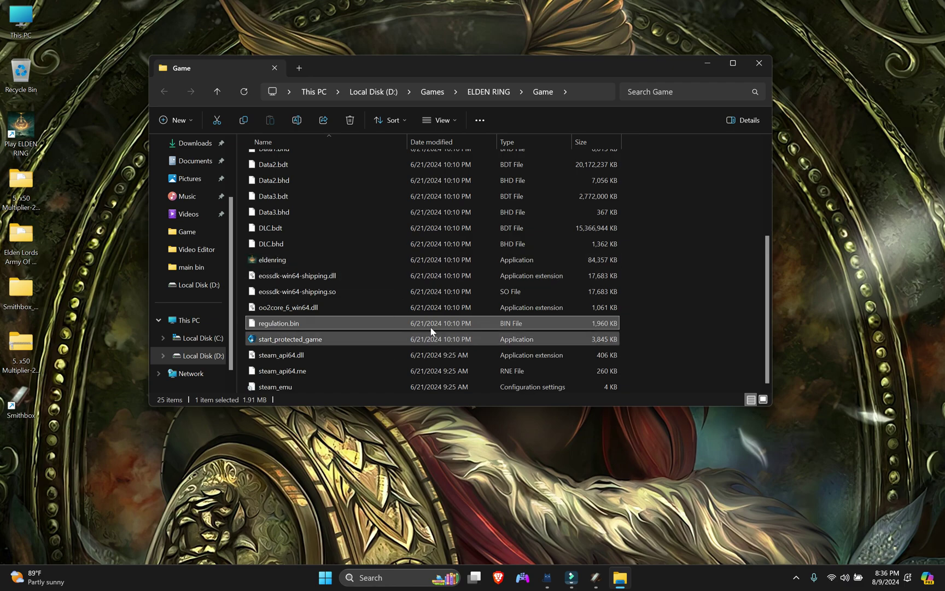
{"action": "left_click", "coordinate": [707, 65]}
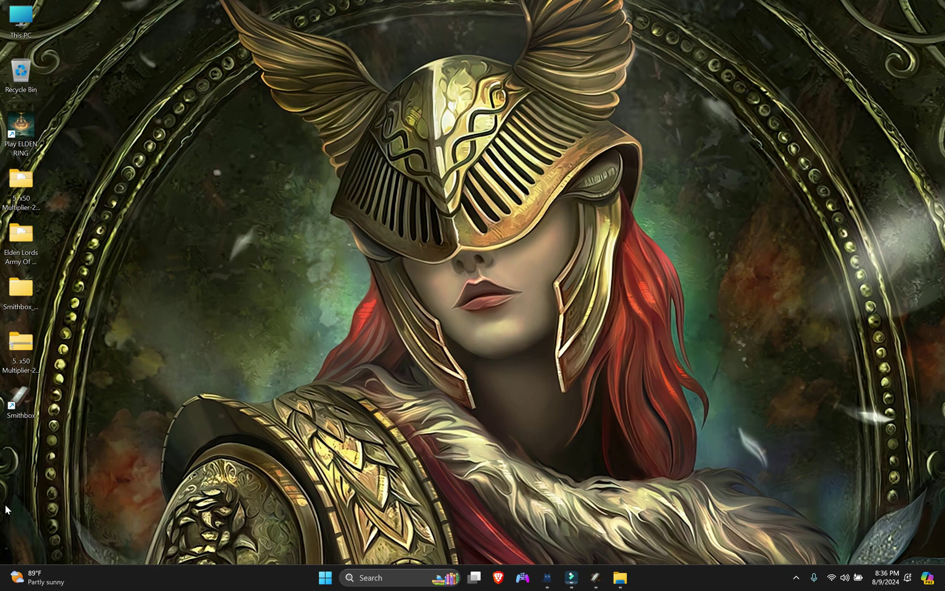
Make a new desktop folder called 'runes X50', check it's empty, and return to Smithbox
{"action": "right_click", "coordinate": [25, 451]}
{"action": "mouse_move", "coordinate": [97, 379]}
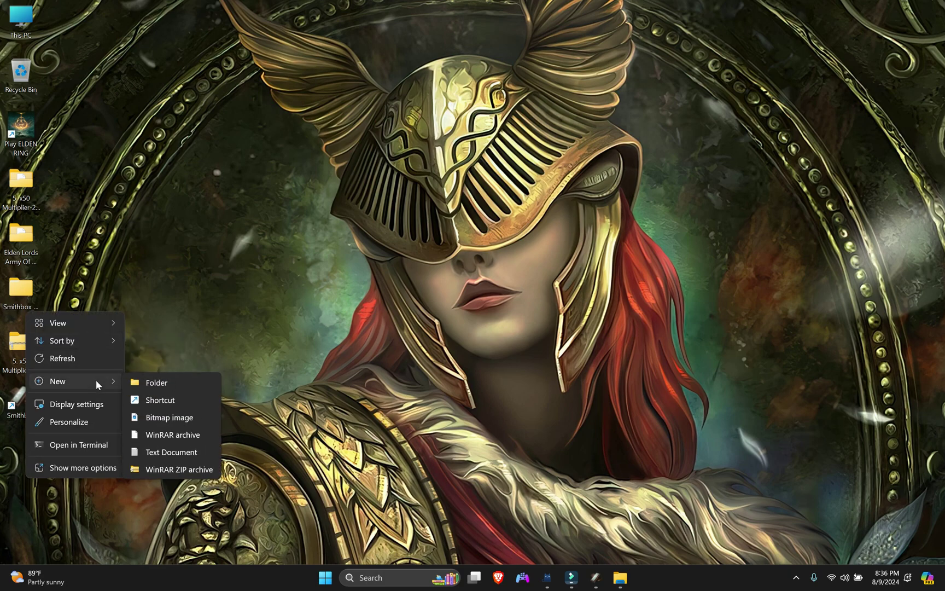
{"action": "left_click", "coordinate": [177, 387]}
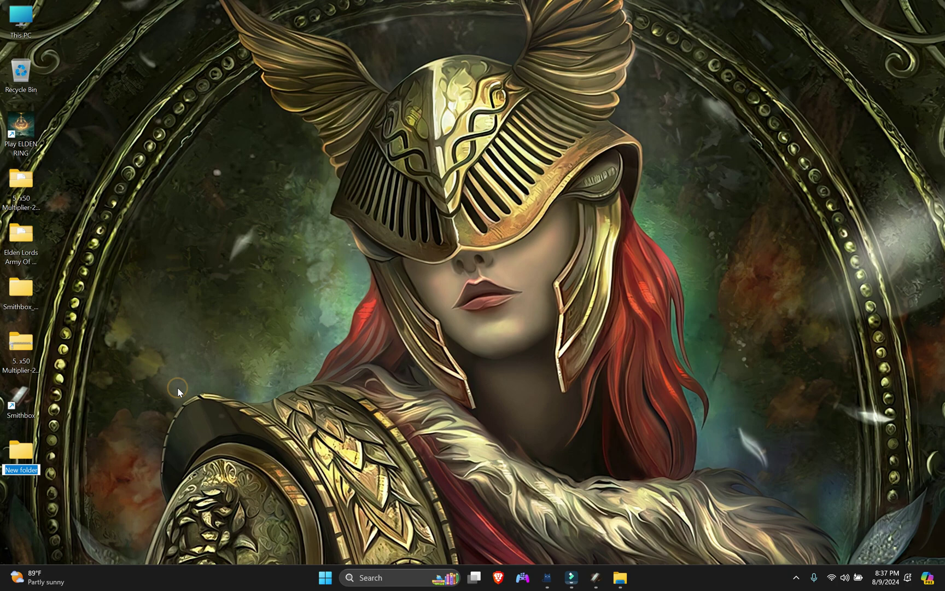
{"action": "type", "text": "runes X50"}
{"action": "key", "text": "Return"}
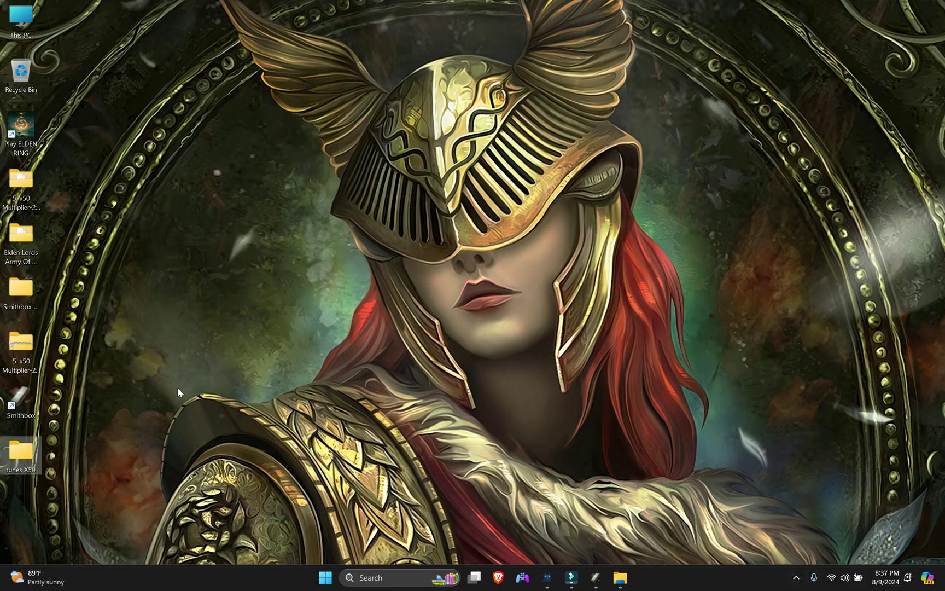
{"action": "key", "text": "Return"}
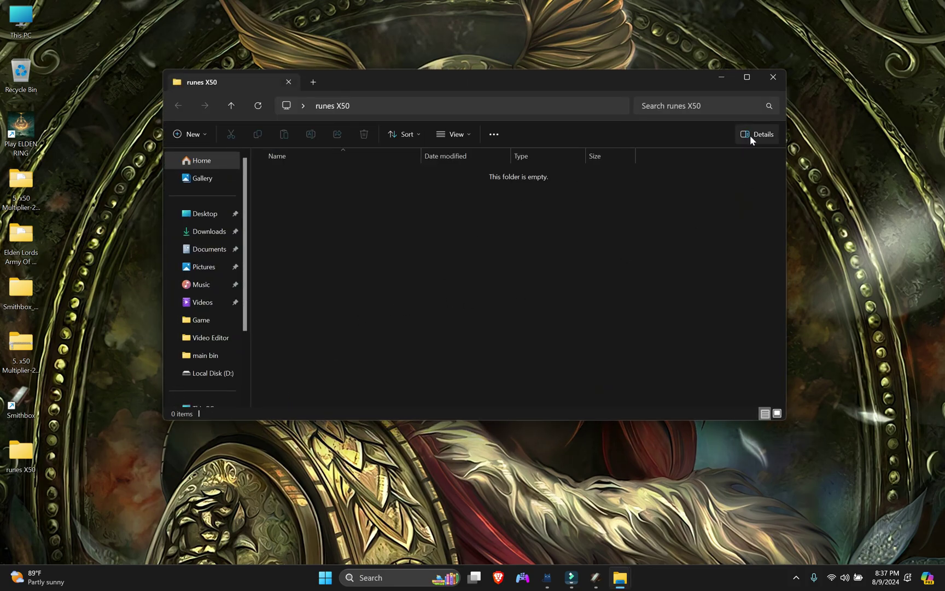
{"action": "left_click", "coordinate": [773, 77]}
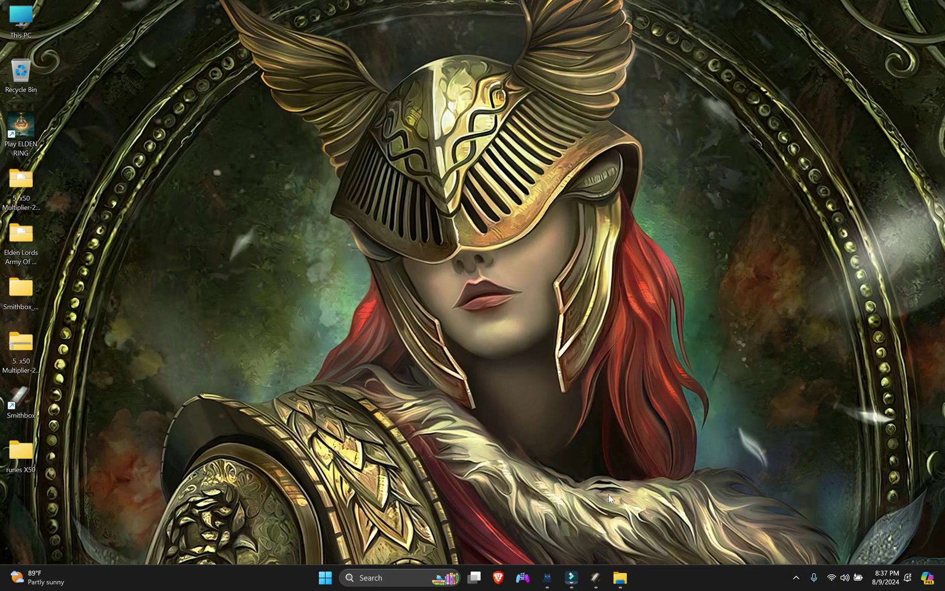
{"action": "left_click", "coordinate": [594, 577]}
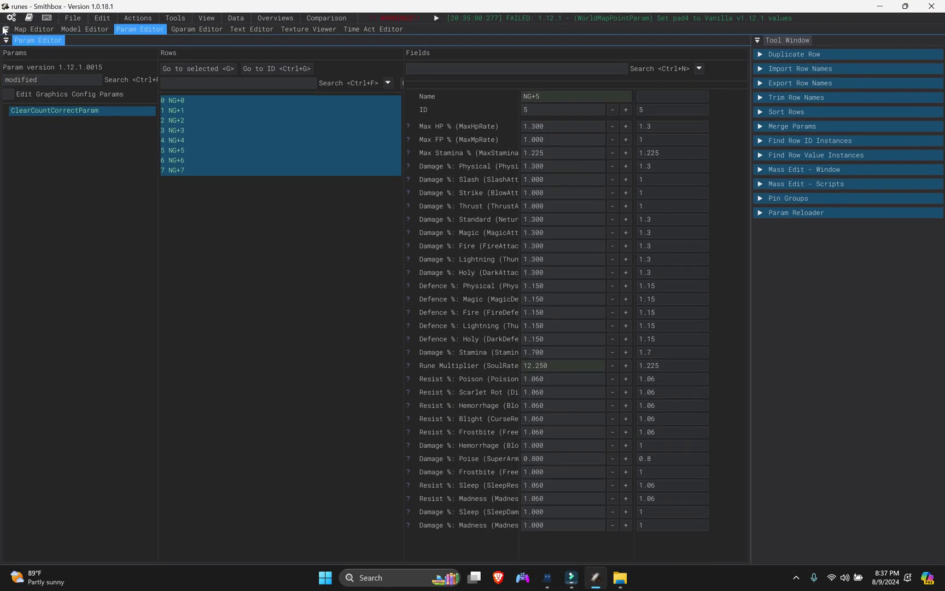
Start a new project named 'x50' with Desktop\runes X50 as its directory
{"action": "left_click", "coordinate": [75, 19]}
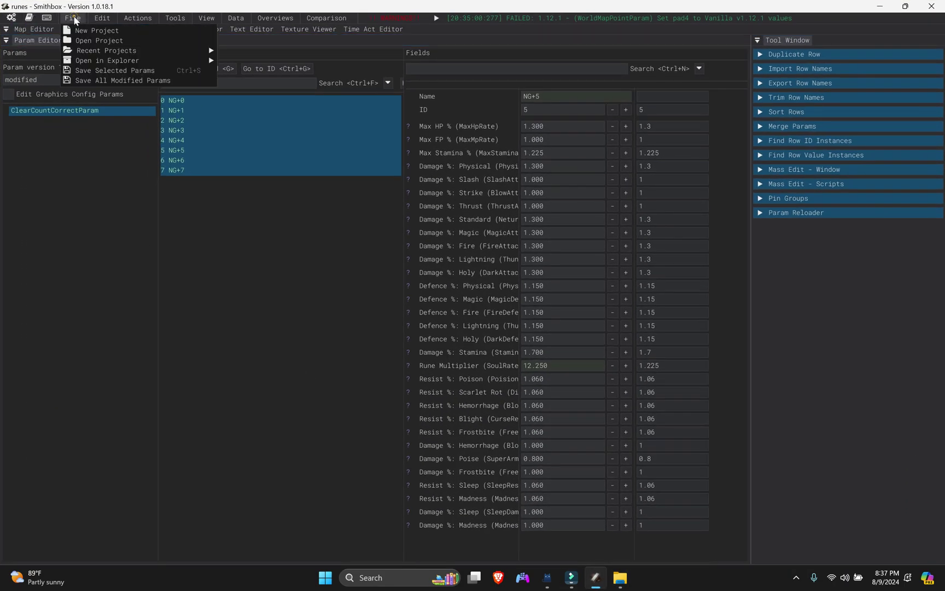
{"action": "left_click", "coordinate": [94, 32]}
{"action": "left_click", "coordinate": [556, 200]}
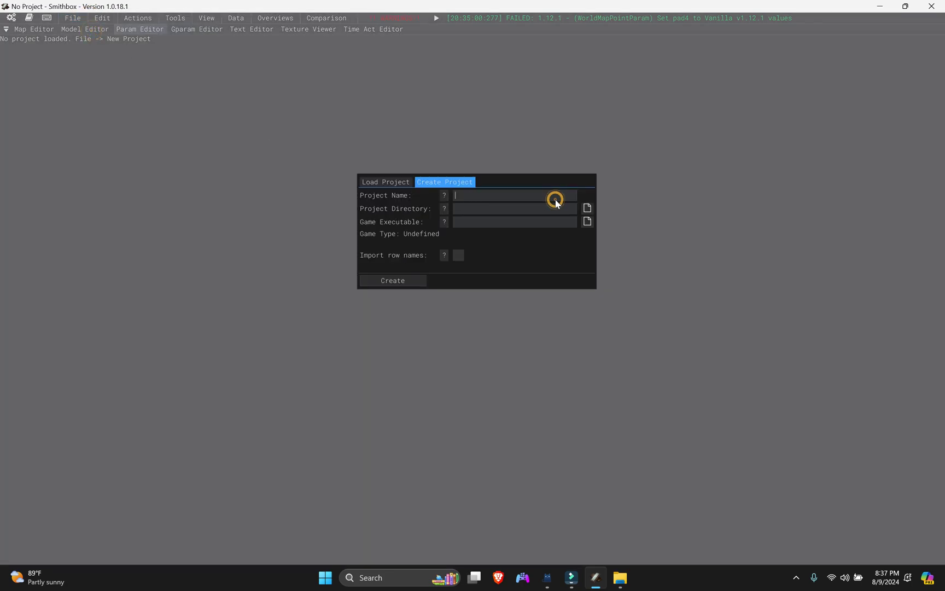
{"action": "type", "text": "x50"}
{"action": "left_click", "coordinate": [588, 210]}
{"action": "left_click", "coordinate": [221, 229]}
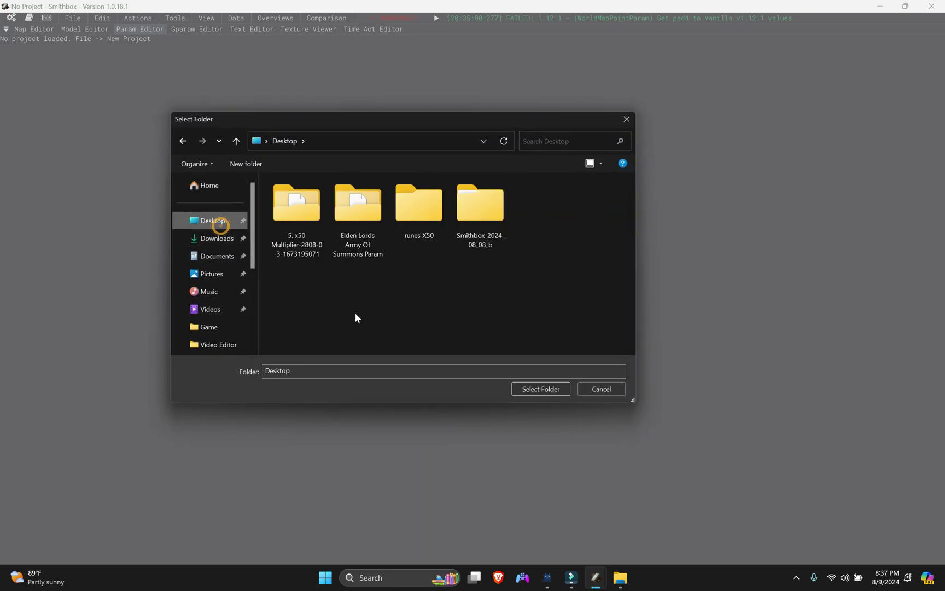
{"action": "left_click", "coordinate": [419, 212]}
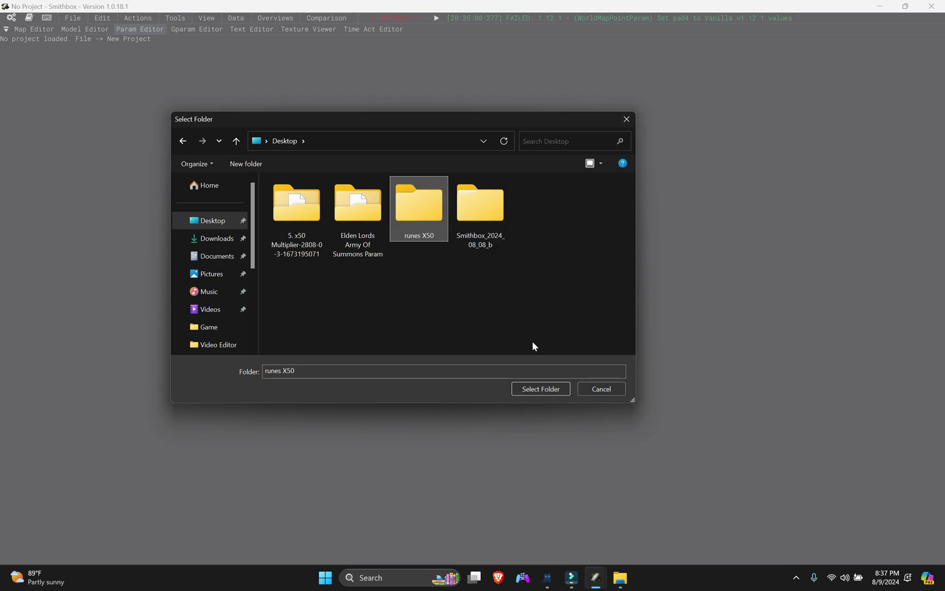
{"action": "left_click", "coordinate": [544, 389]}
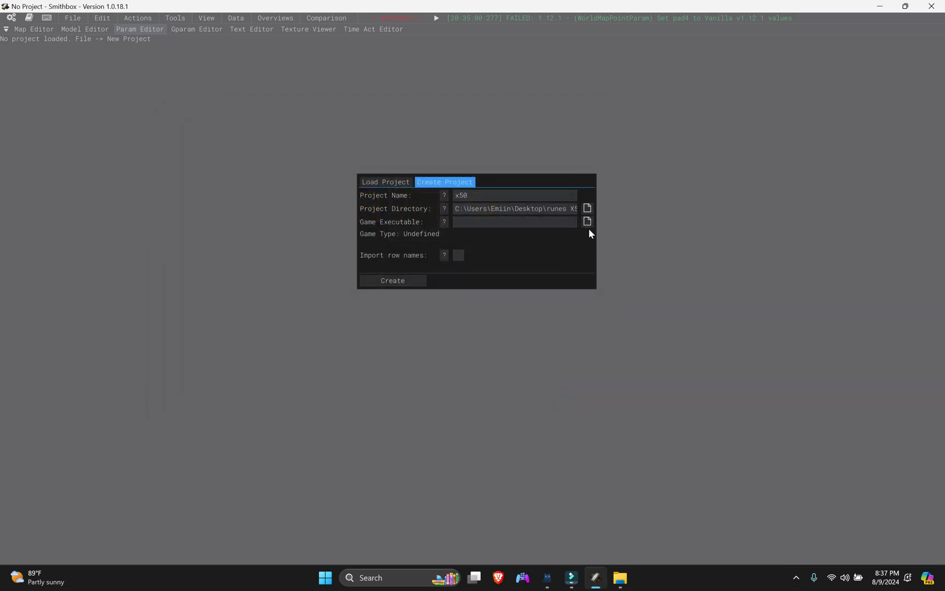
Set the game executable to eldenring, enable Import row names, and create the project
{"action": "left_click", "coordinate": [587, 221]}
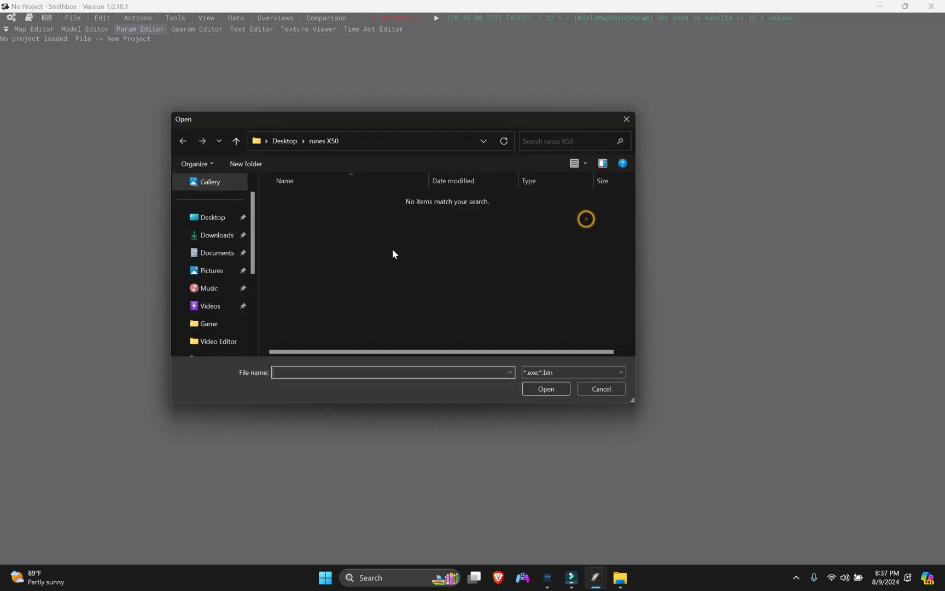
{"action": "left_click", "coordinate": [225, 323]}
{"action": "left_click", "coordinate": [361, 263]}
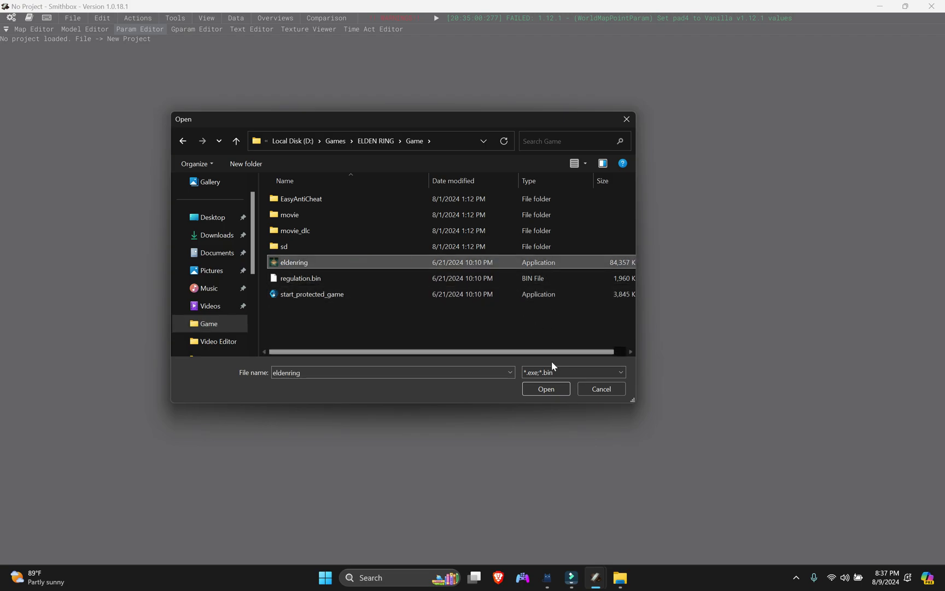
{"action": "left_click", "coordinate": [546, 388]}
{"action": "left_click", "coordinate": [459, 253]}
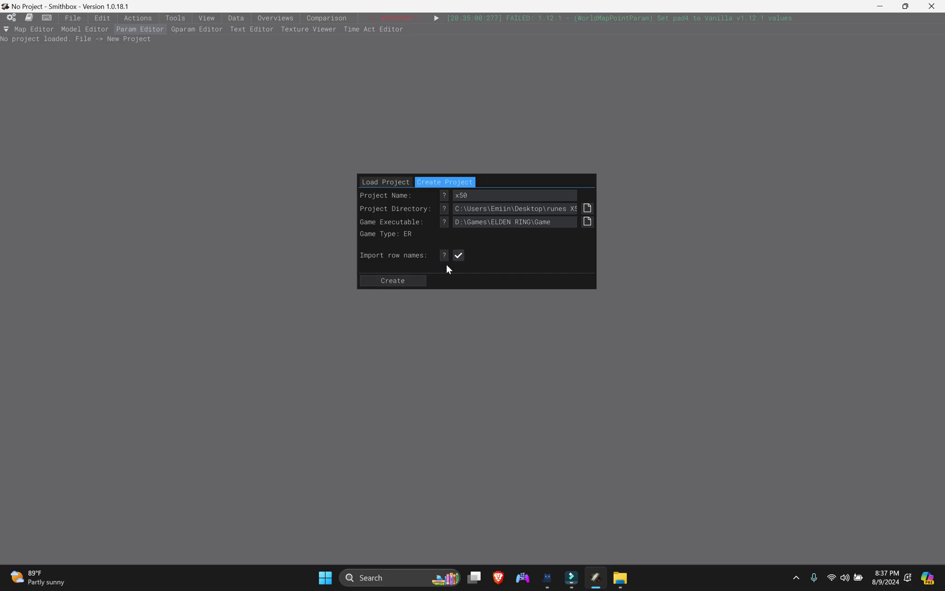
{"action": "left_click", "coordinate": [408, 279]}
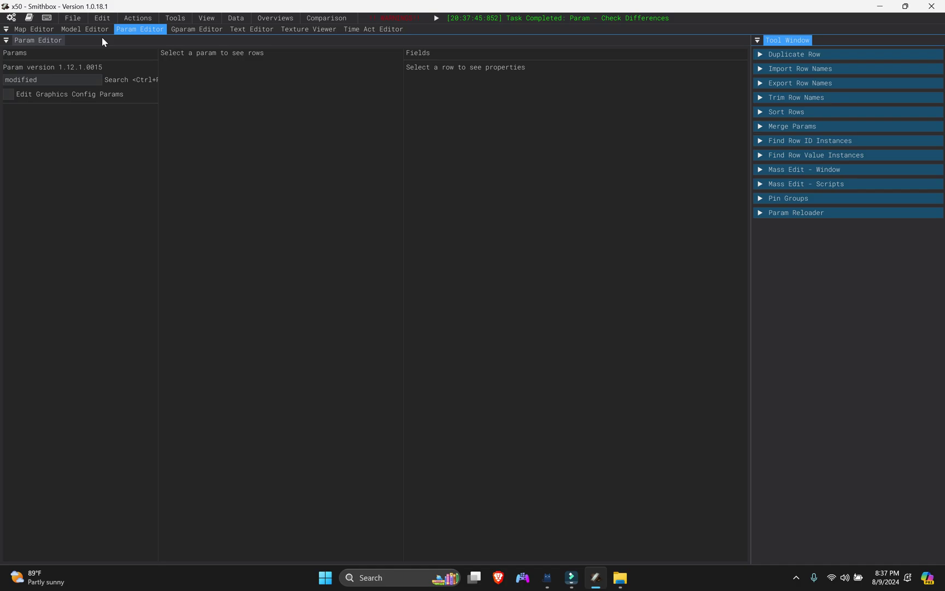
Replace the 'modified' param filter with 'clear' and open ClearCountCorrectParam
{"action": "left_click", "coordinate": [137, 28]}
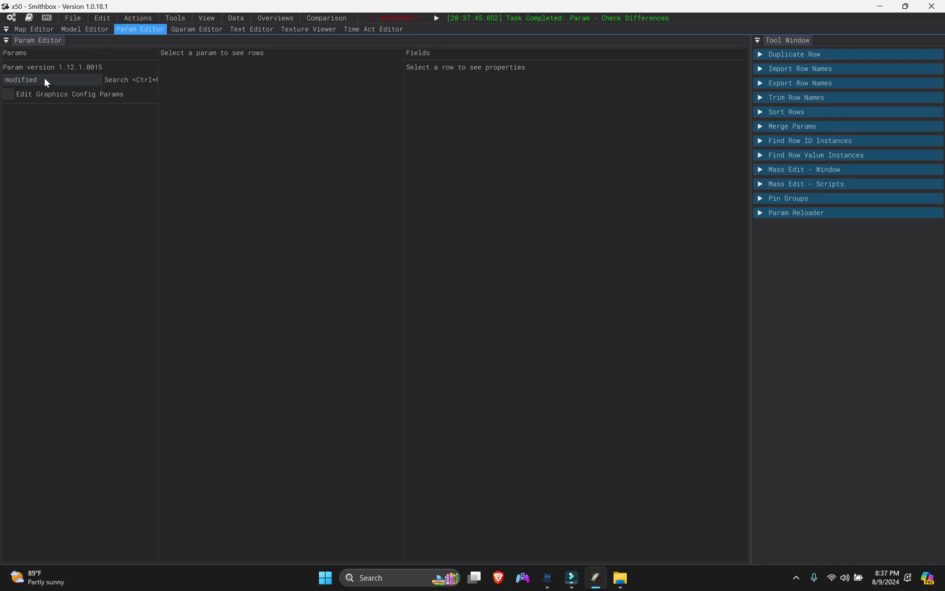
{"action": "left_click_drag", "start_coordinate": [45, 82], "coordinate": [2, 123]}
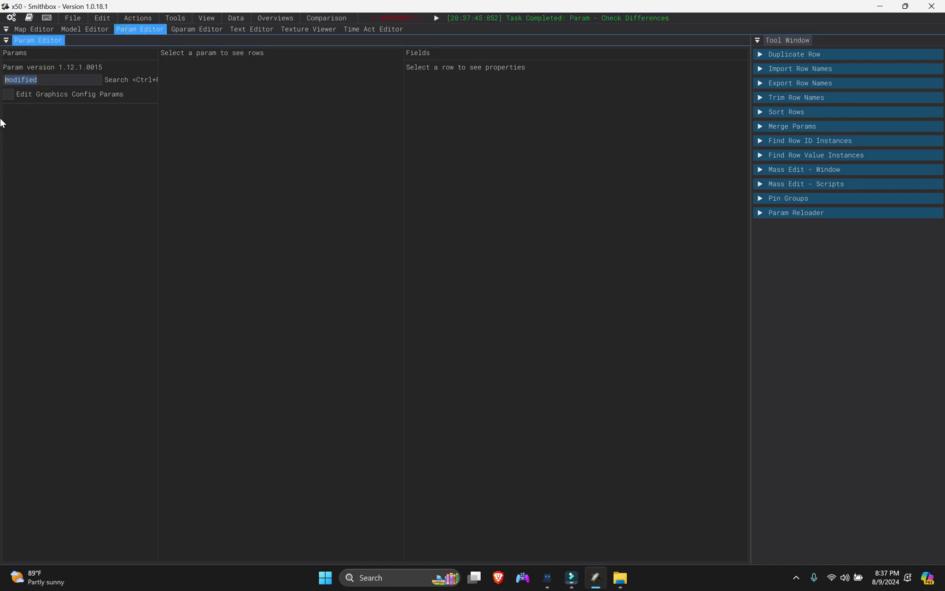
{"action": "key", "text": "BackSpace"}
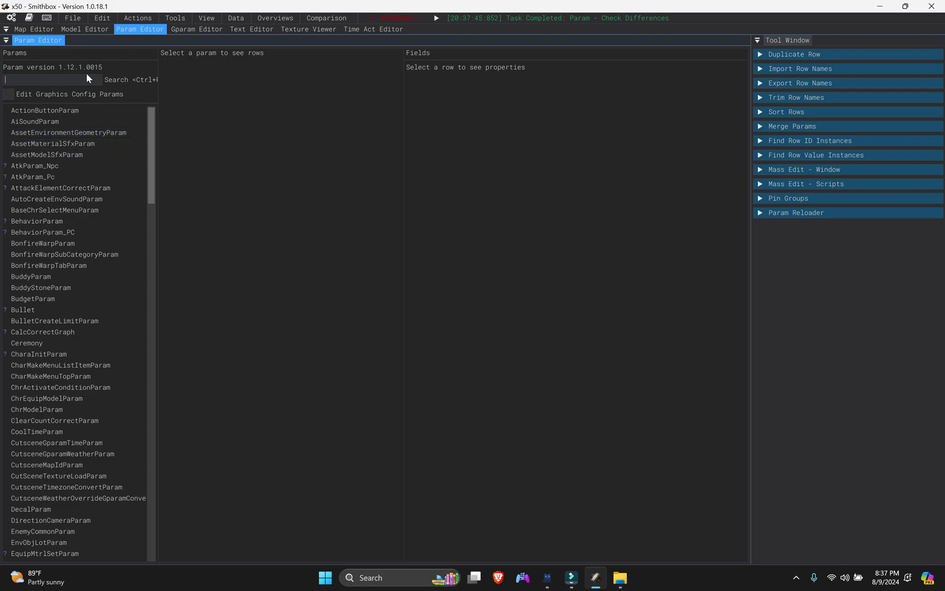
{"action": "type", "text": "c l"}
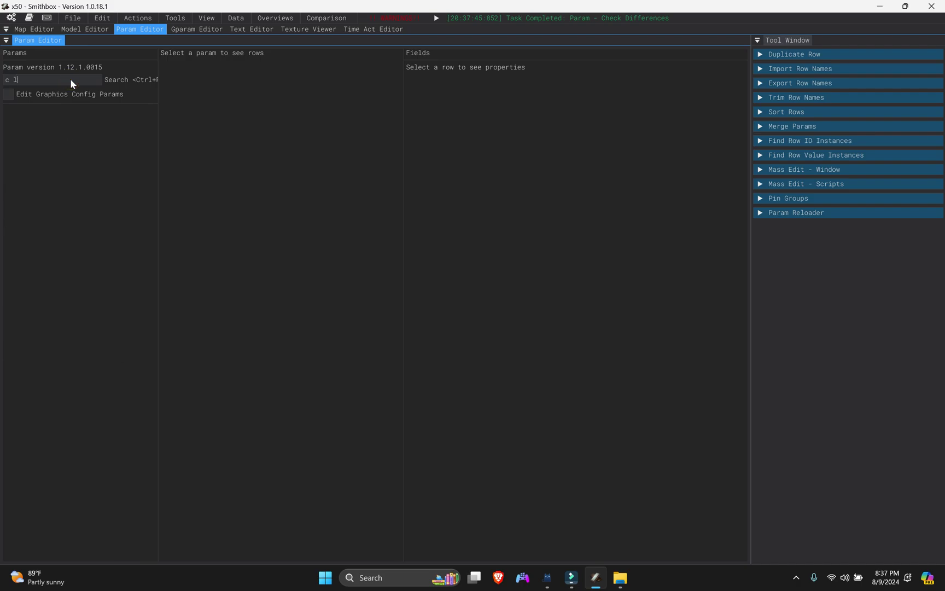
{"action": "key", "text": "BackSpace"}
{"action": "key", "text": "BackSpace"}
{"action": "key", "text": "BackSpace"}
{"action": "type", "text": "c"}
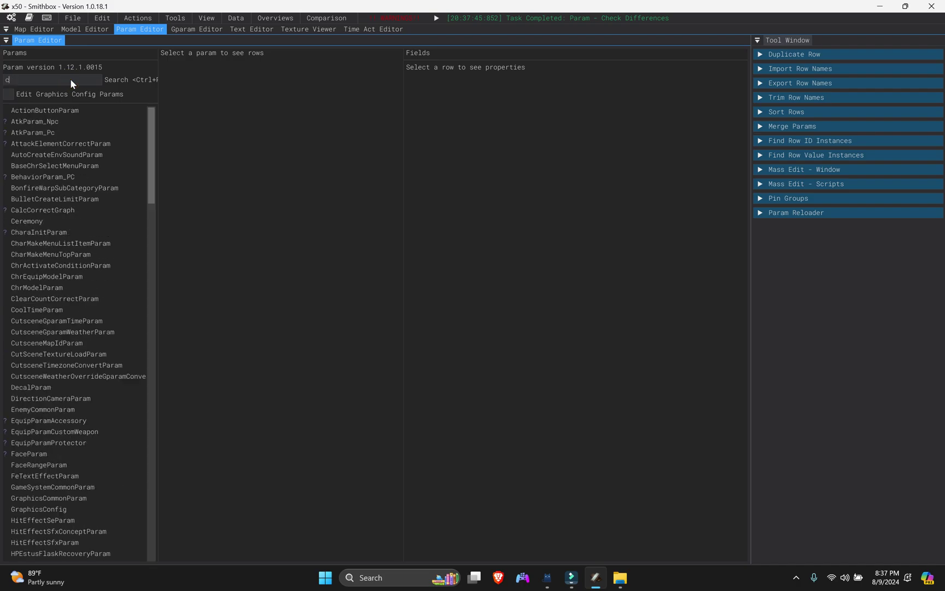
{"action": "type", "text": "leqr"}
{"action": "key", "text": "BackSpace"}
{"action": "key", "text": "BackSpace"}
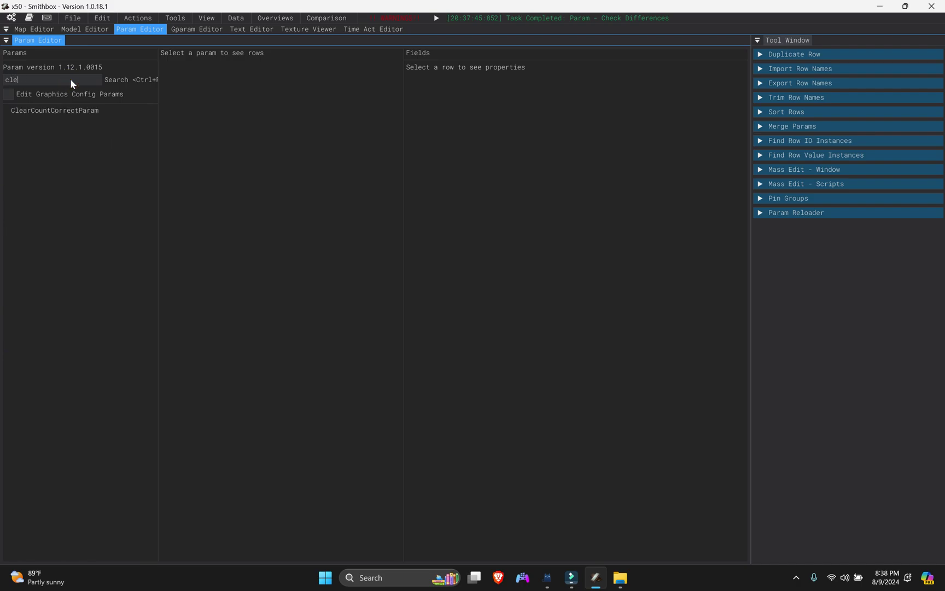
{"action": "type", "text": "ar"}
{"action": "left_click", "coordinate": [61, 111]}
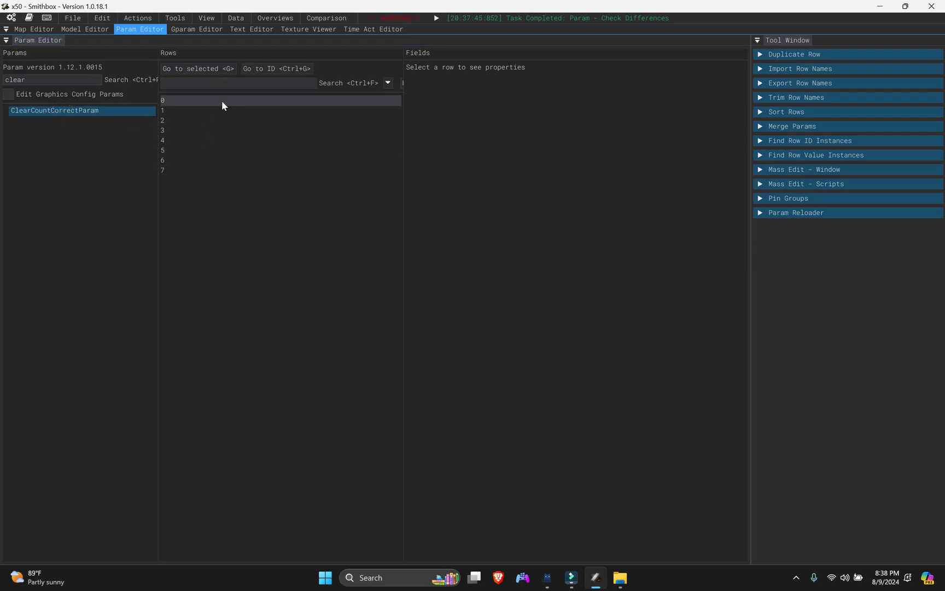
Start an all-fields CSV import from file via Data > Import CSV
{"action": "left_click", "coordinate": [243, 19]}
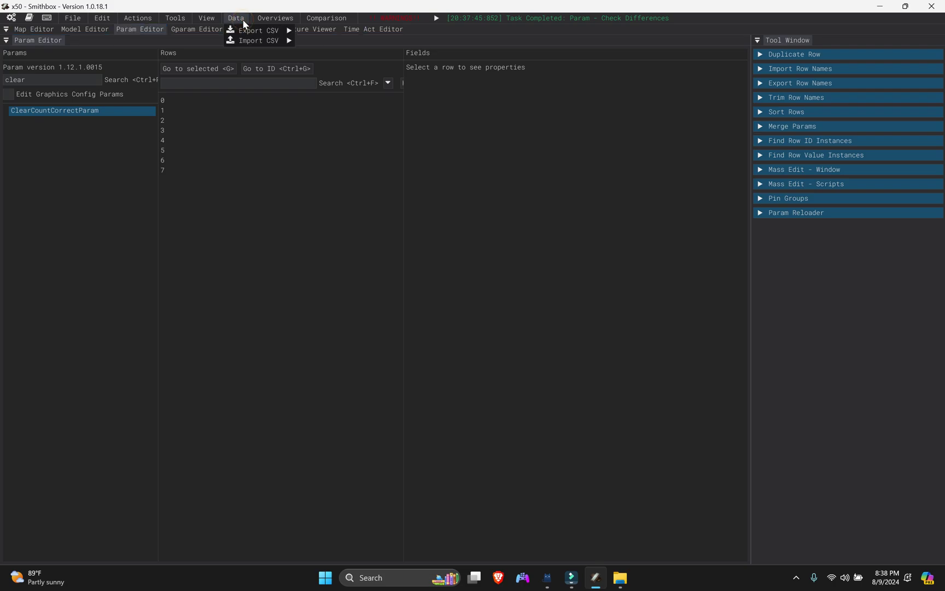
{"action": "mouse_move", "coordinate": [268, 40]}
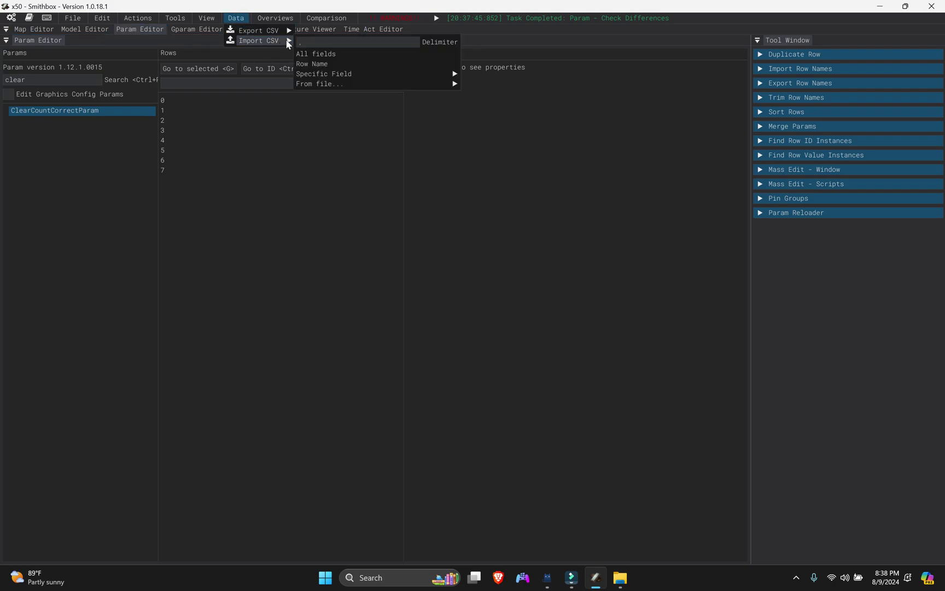
{"action": "mouse_move", "coordinate": [327, 87]}
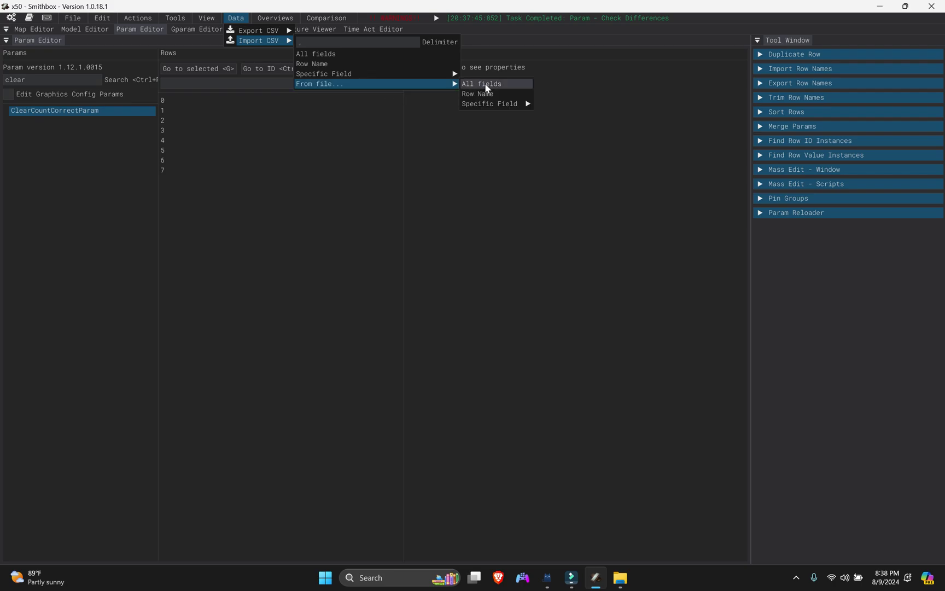
{"action": "left_click", "coordinate": [499, 84]}
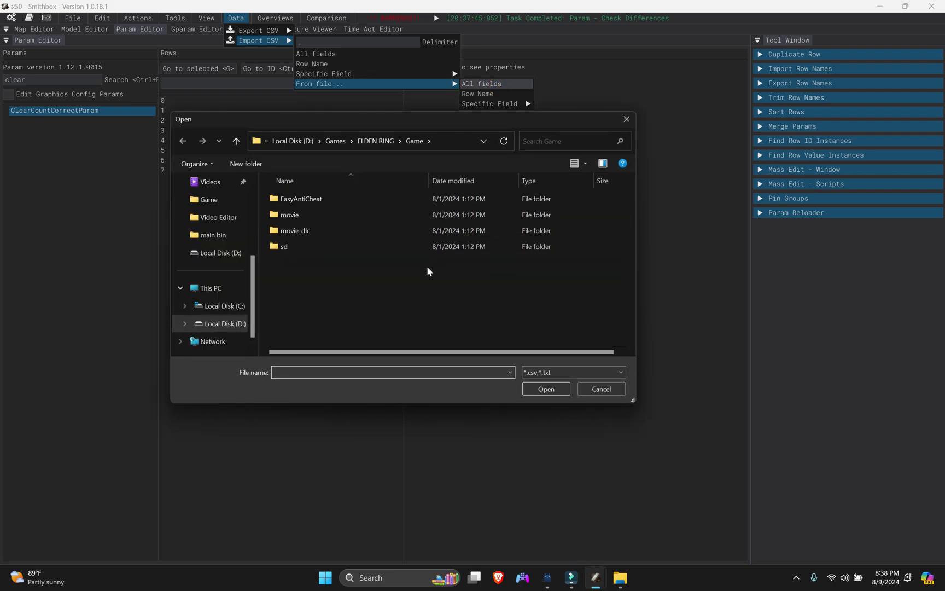
Import clearcountparam.csv from Desktop's '5. x50 Multiplier' folder and view row NG+0
{"action": "left_click", "coordinate": [219, 295]}
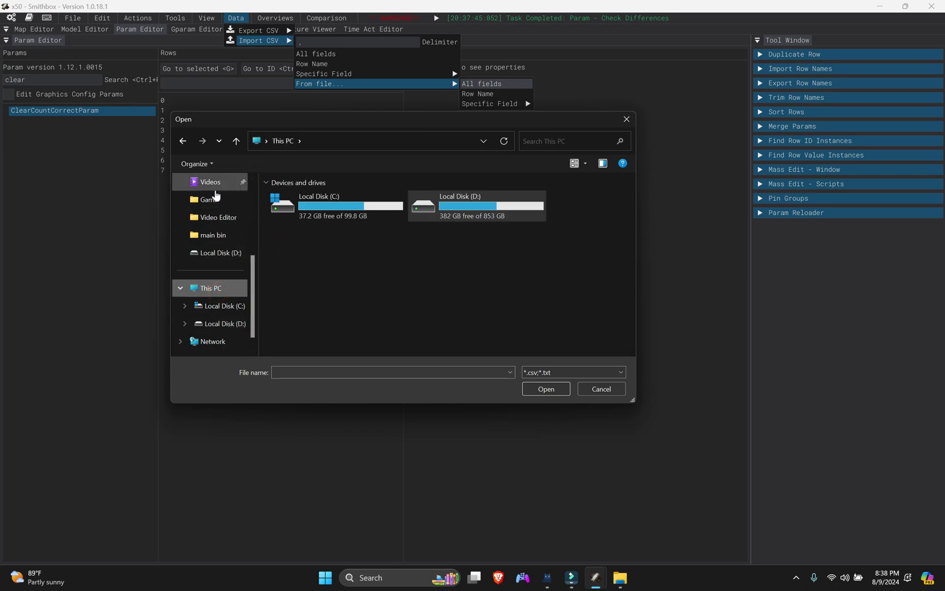
{"action": "scroll", "coordinate": [216, 196], "scroll_direction": "up", "scroll_amount": 3}
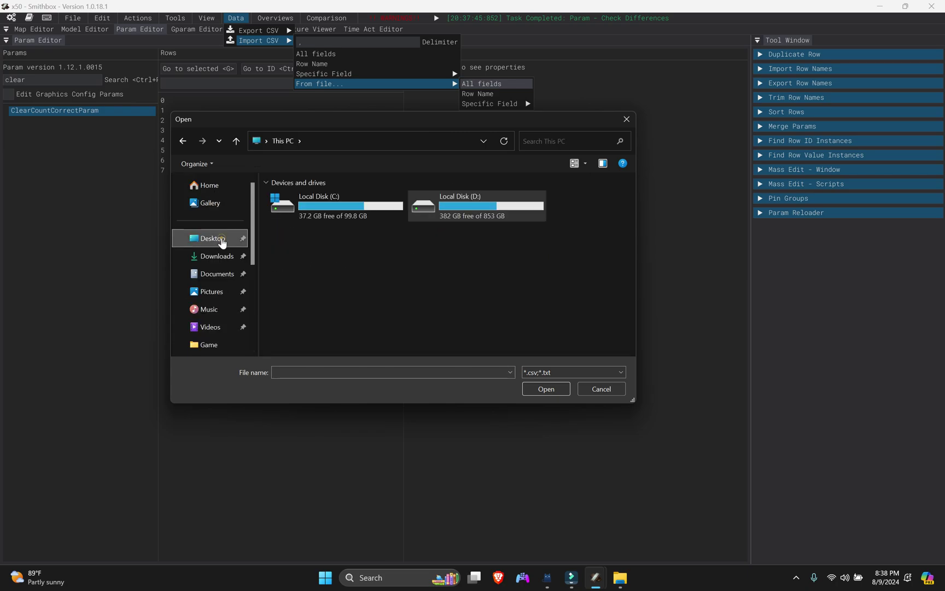
{"action": "left_click", "coordinate": [219, 238]}
{"action": "double_click", "coordinate": [418, 213]}
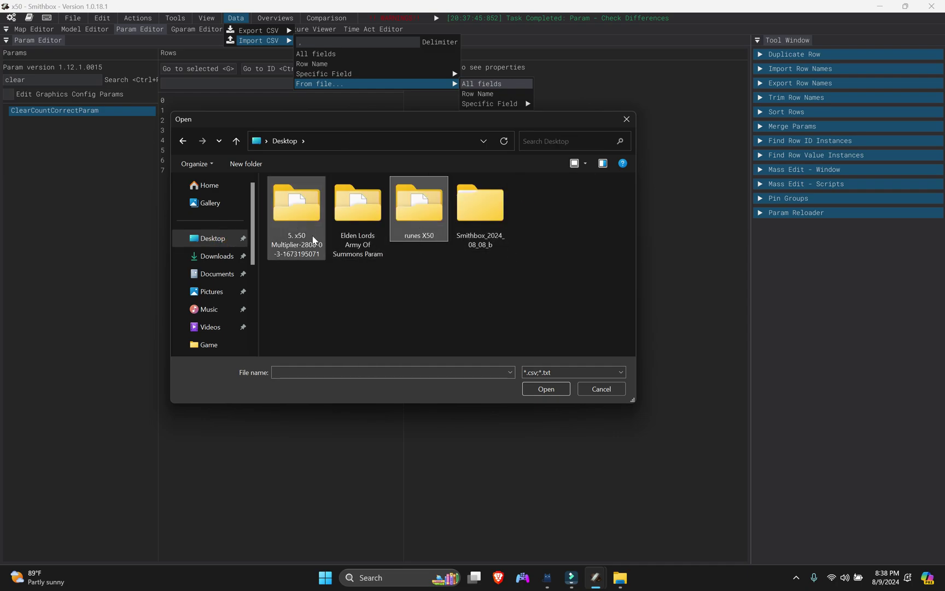
{"action": "left_click", "coordinate": [292, 236]}
{"action": "double_click", "coordinate": [291, 237]}
{"action": "left_click", "coordinate": [351, 216]}
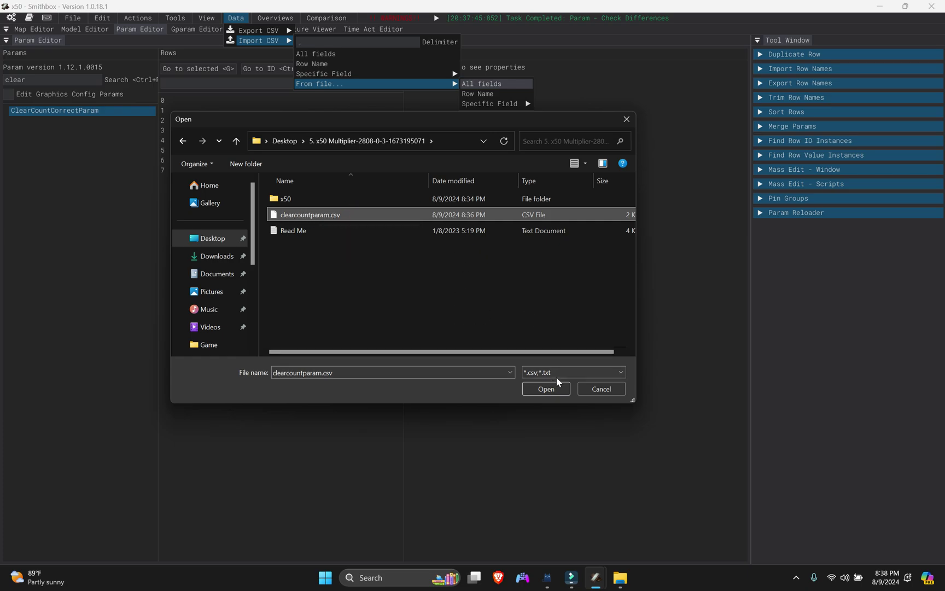
{"action": "left_click", "coordinate": [546, 389]}
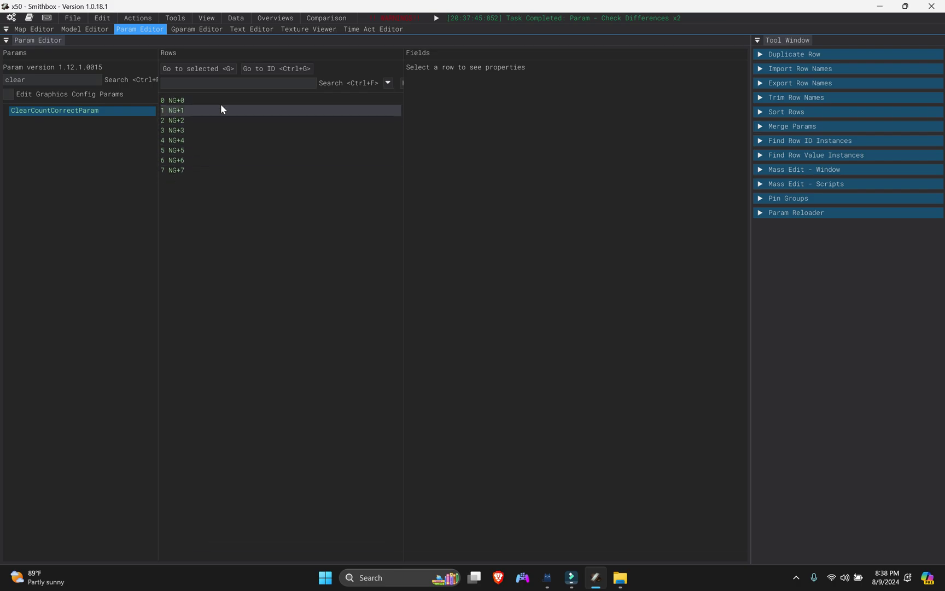
{"action": "left_click", "coordinate": [197, 101]}
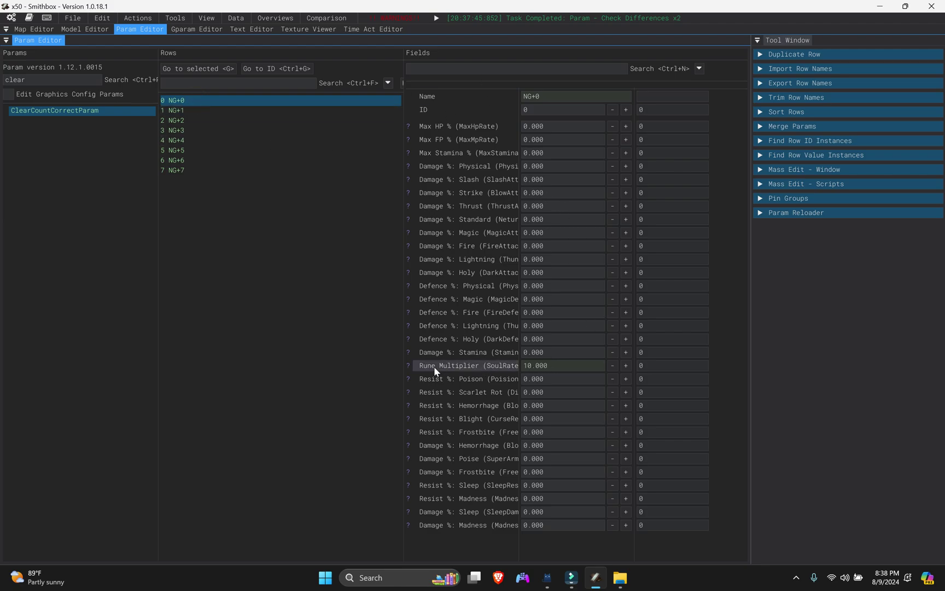
Check the NG+0 Rune Multiplier field, leaving it at 10.000
{"action": "left_click", "coordinate": [531, 367]}
{"action": "left_click", "coordinate": [531, 366]}
{"action": "double_click", "coordinate": [528, 367]}
{"action": "left_click", "coordinate": [529, 367]}
{"action": "left_click", "coordinate": [530, 370]}
{"action": "left_click", "coordinate": [318, 310]}
Save all modified params and minimize Smithbox to the desktop
{"action": "left_click", "coordinate": [73, 18]}
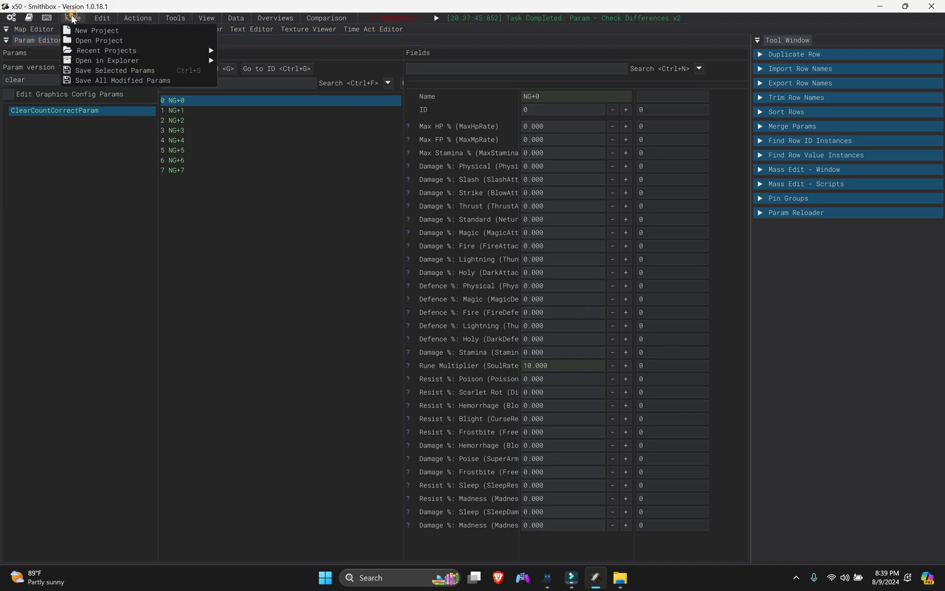
{"action": "left_click", "coordinate": [104, 81]}
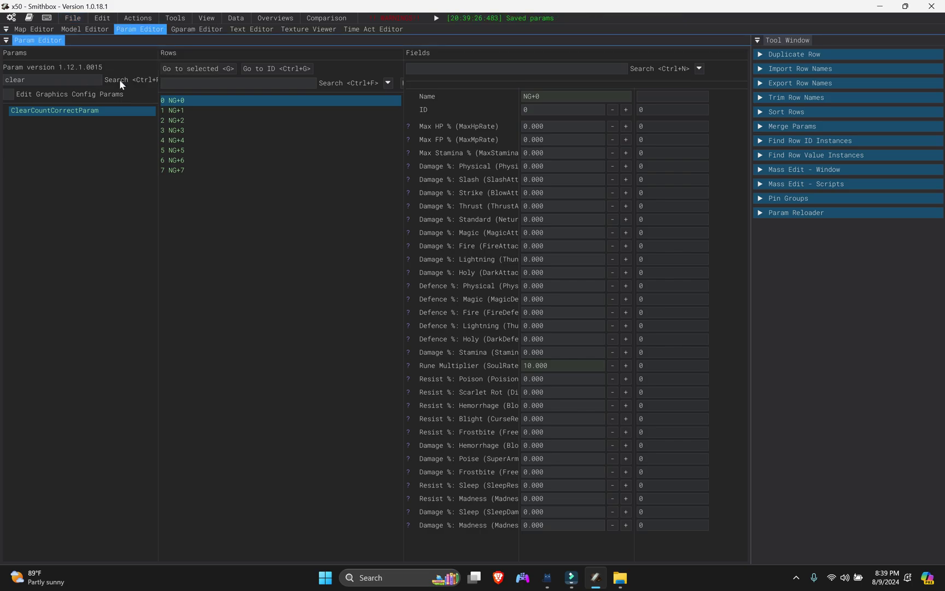
{"action": "left_click", "coordinate": [75, 19]}
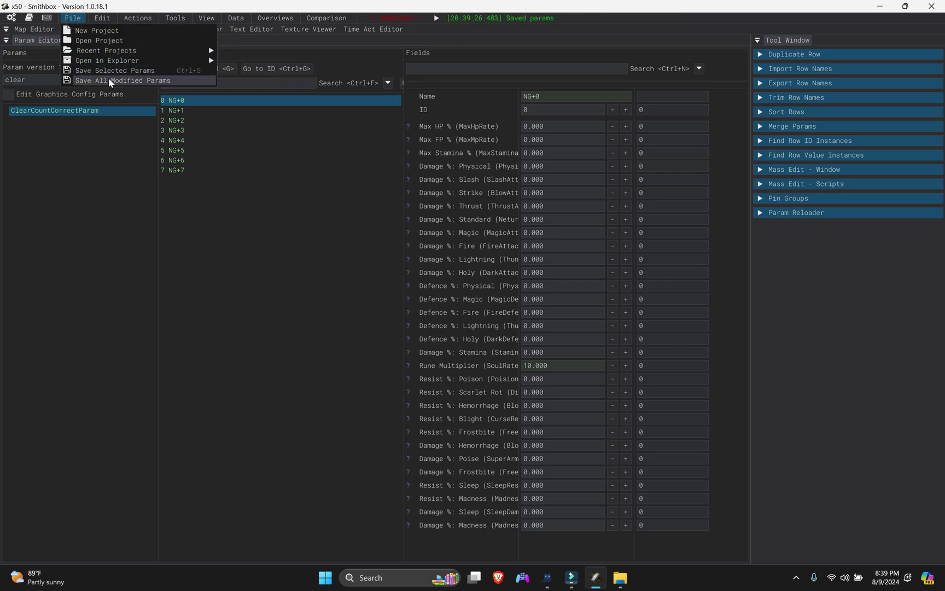
{"action": "left_click", "coordinate": [108, 79]}
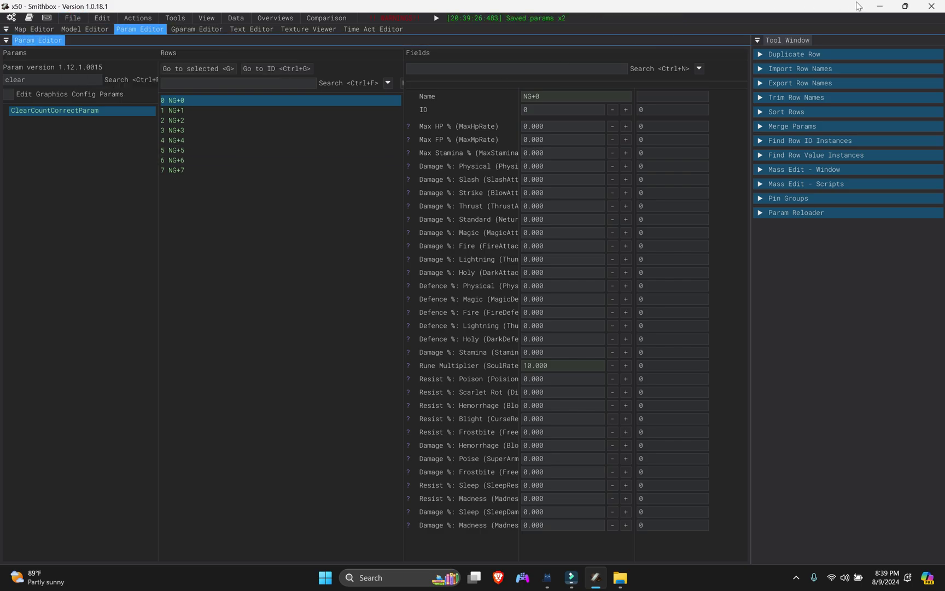
{"action": "left_click", "coordinate": [880, 7]}
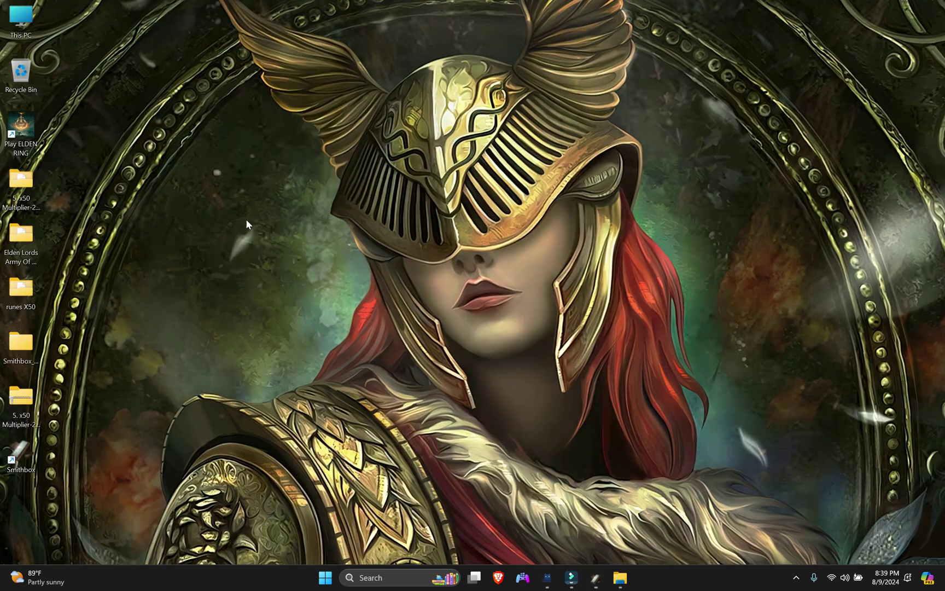
Open runes X50 and the Elden Ring Game folder, locating both regulation.bin files
{"action": "double_click", "coordinate": [25, 315]}
{"action": "left_click", "coordinate": [370, 220]}
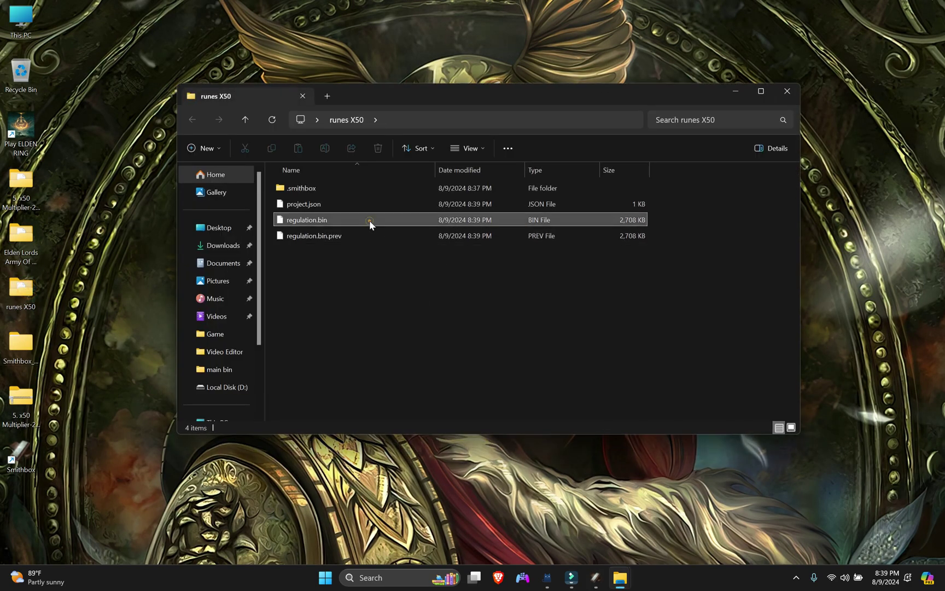
{"action": "right_click", "coordinate": [29, 117]}
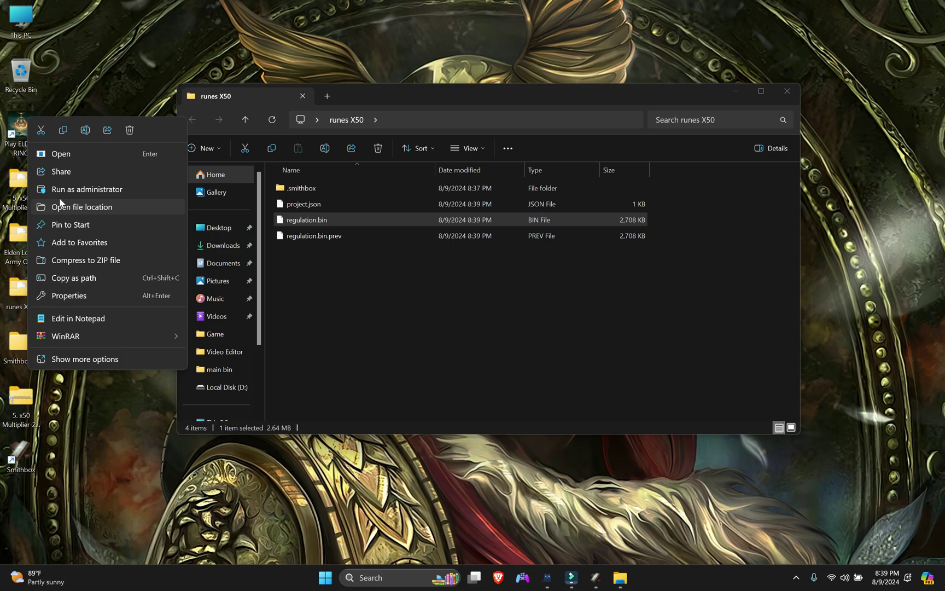
{"action": "left_click", "coordinate": [82, 207]}
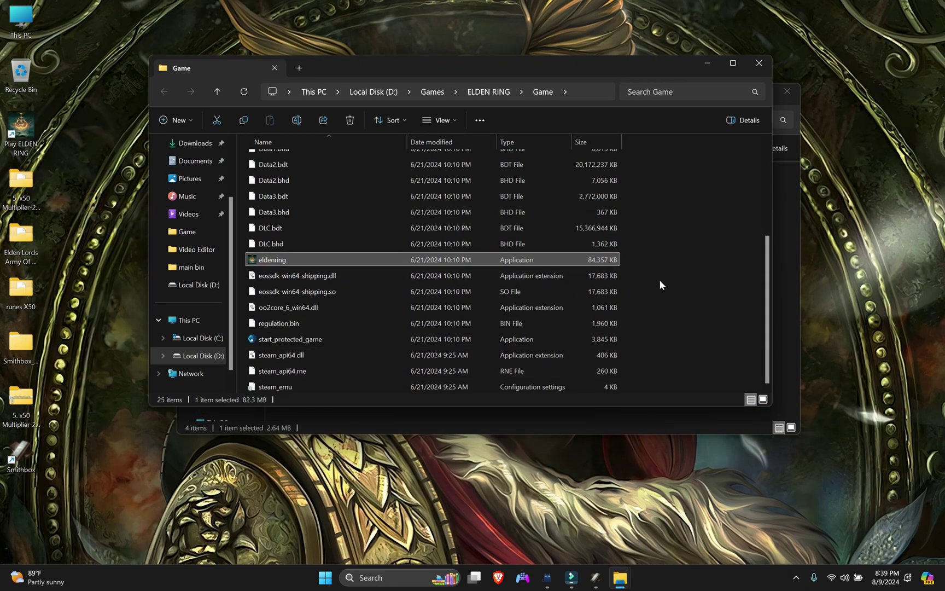
{"action": "left_click", "coordinate": [313, 327]}
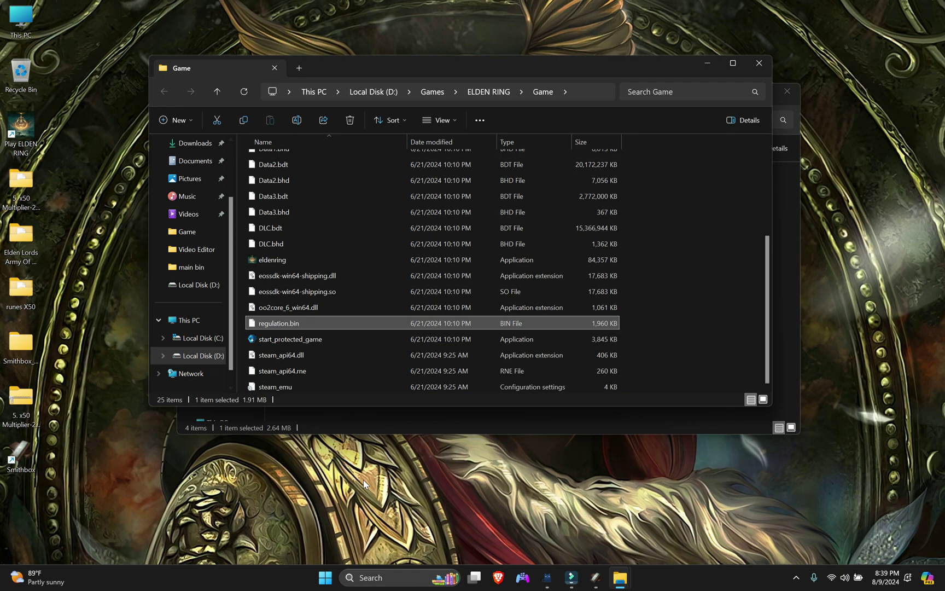
Stack the runes X50 and Game folder windows one above the other
{"action": "mouse_move", "coordinate": [620, 576]}
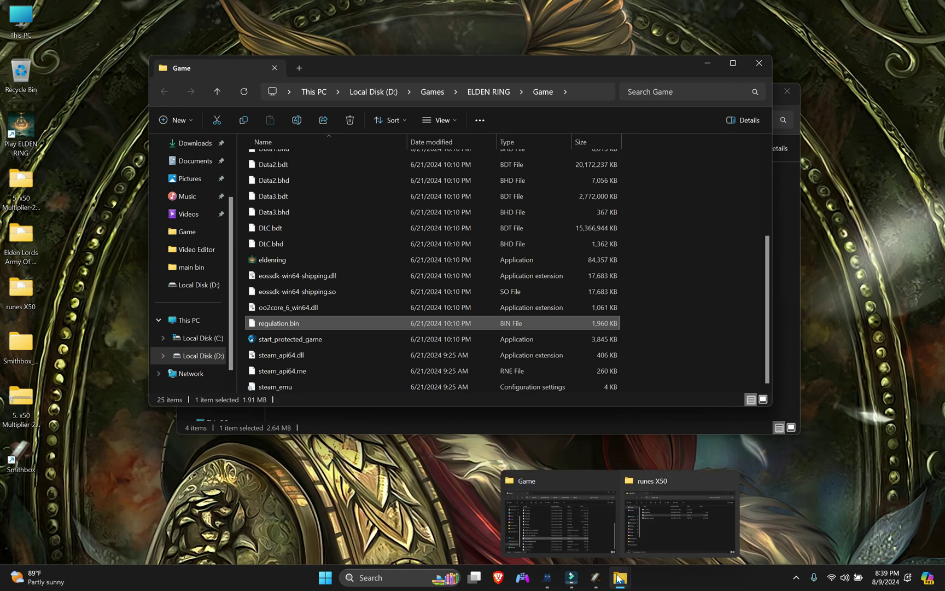
{"action": "left_click", "coordinate": [569, 516]}
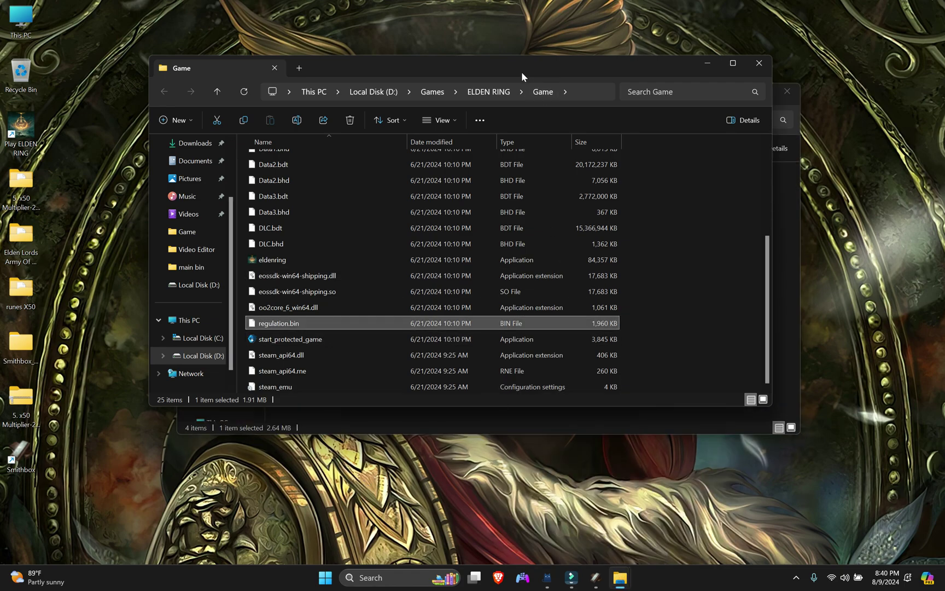
{"action": "left_click_drag", "start_coordinate": [521, 72], "coordinate": [558, 345]}
{"action": "left_click_drag", "start_coordinate": [509, 100], "coordinate": [490, 37]}
{"action": "left_click", "coordinate": [722, 449]}
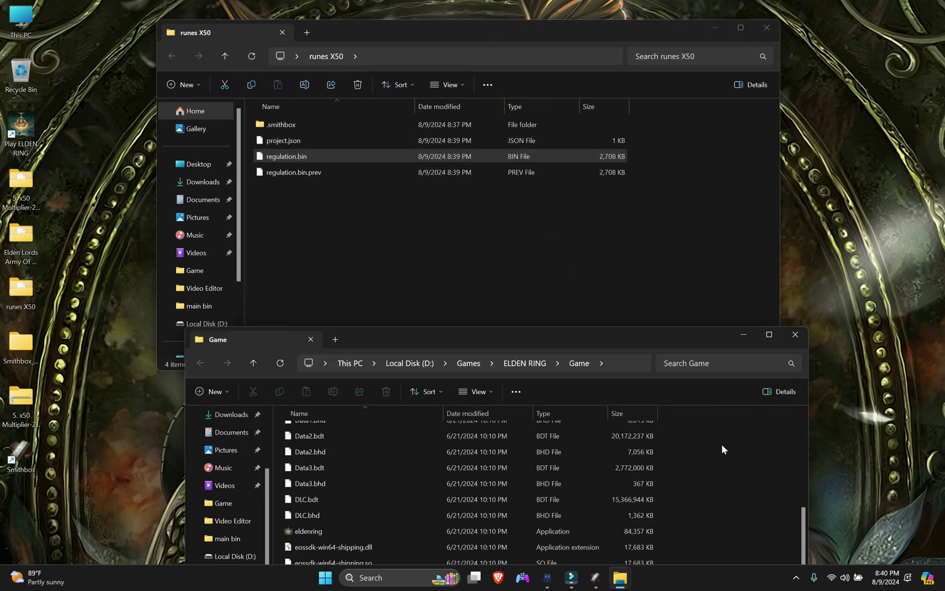
{"action": "left_click_drag", "start_coordinate": [586, 341], "coordinate": [521, 297]}
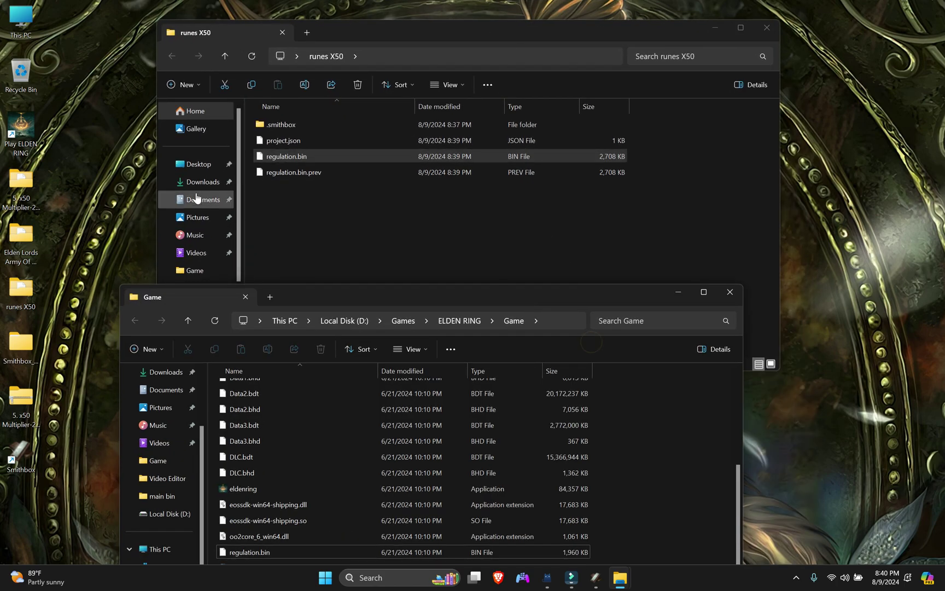
Minimize DS4Windows and launch Elden Ring from the Play ELDEN RING shortcut
{"action": "left_click", "coordinate": [523, 579]}
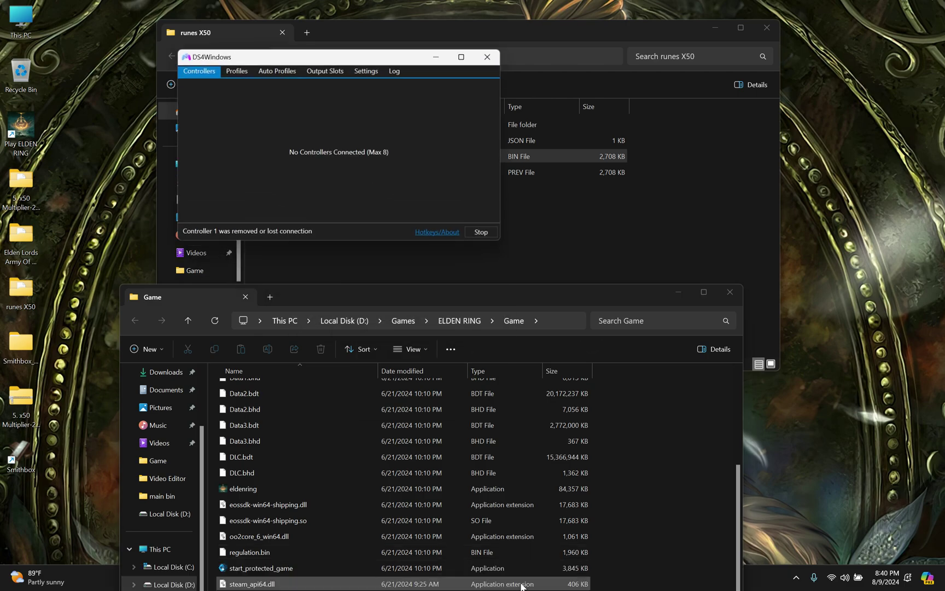
{"action": "left_click", "coordinate": [433, 56]}
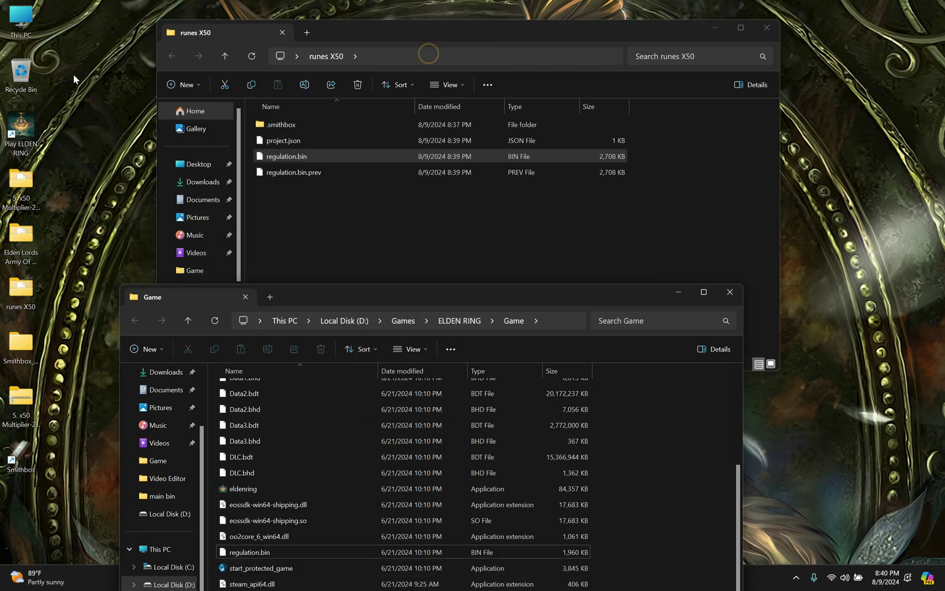
{"action": "left_click", "coordinate": [16, 136]}
{"action": "double_click", "coordinate": [16, 136]}
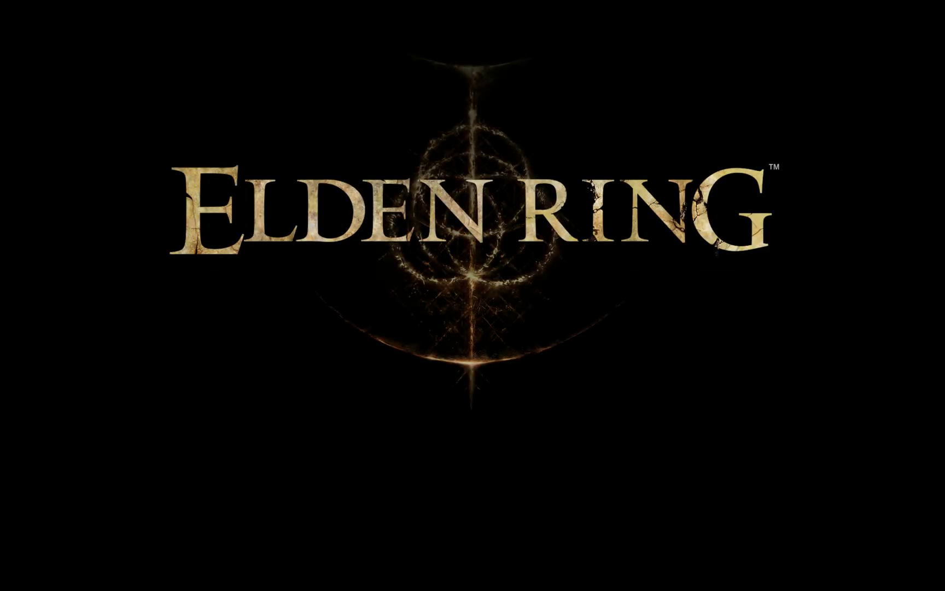
Get past the title screen and offline notices and continue the last save
{"action": "key", "text": "Return"}
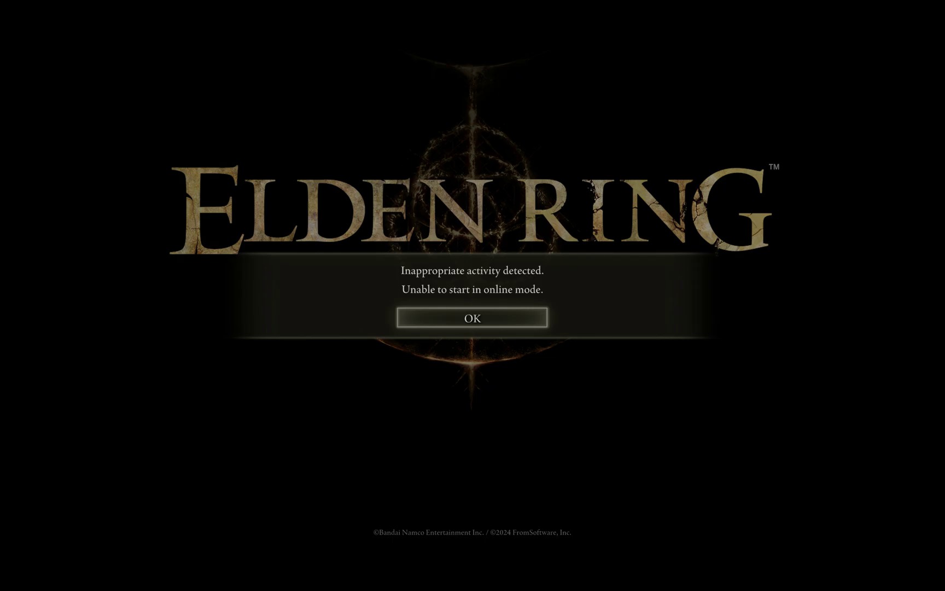
{"action": "key", "text": "Return"}
{"action": "key", "text": "Return"}
{"action": "key", "text": "Down"}
{"action": "key", "text": "Up"}
{"action": "key", "text": "Return"}
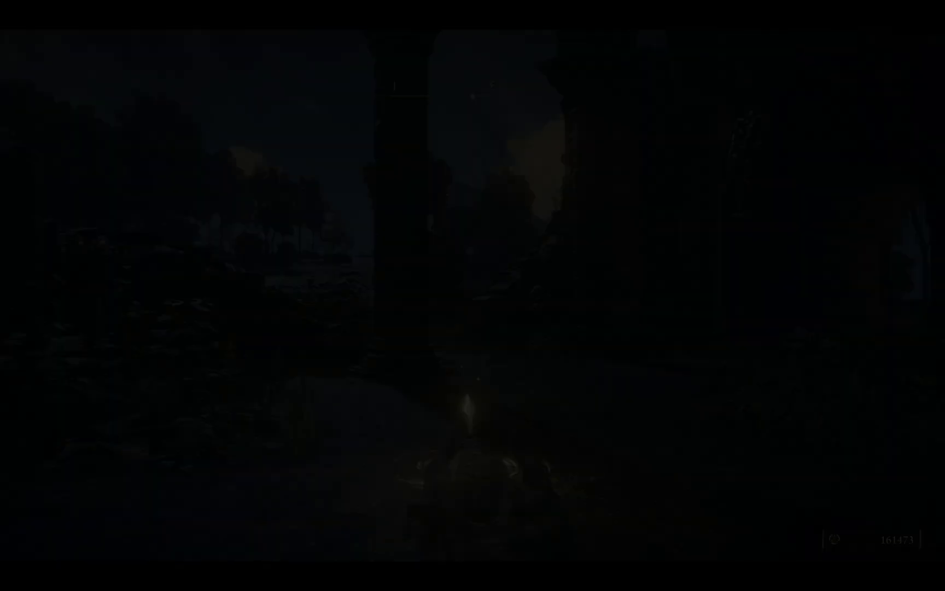
Pick up the lost runes, ride to the torch-bearing soldier and kill it for 64 runes
{"action": "key", "text": "w"}
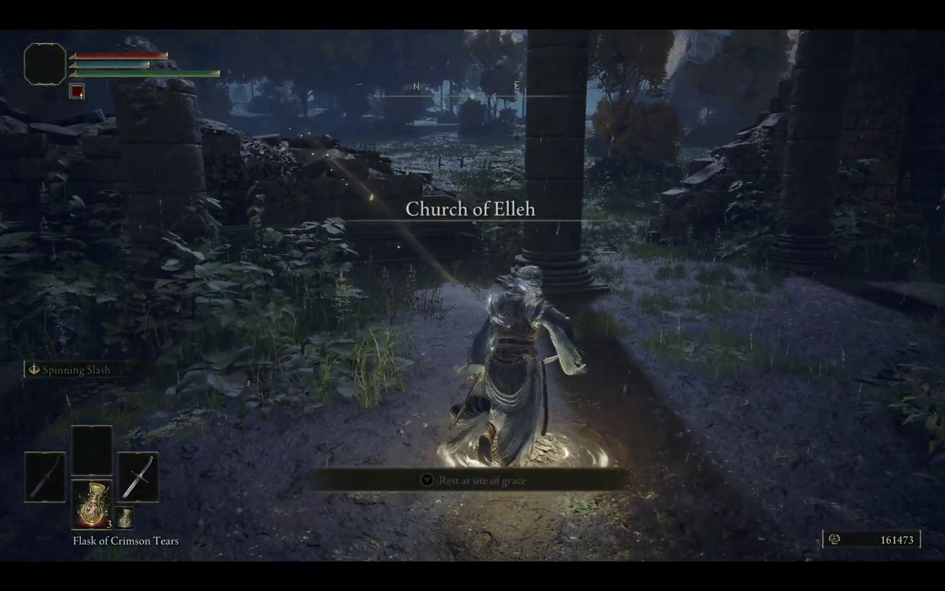
{"action": "key", "text": "e"}
{"action": "key", "text": "w"}
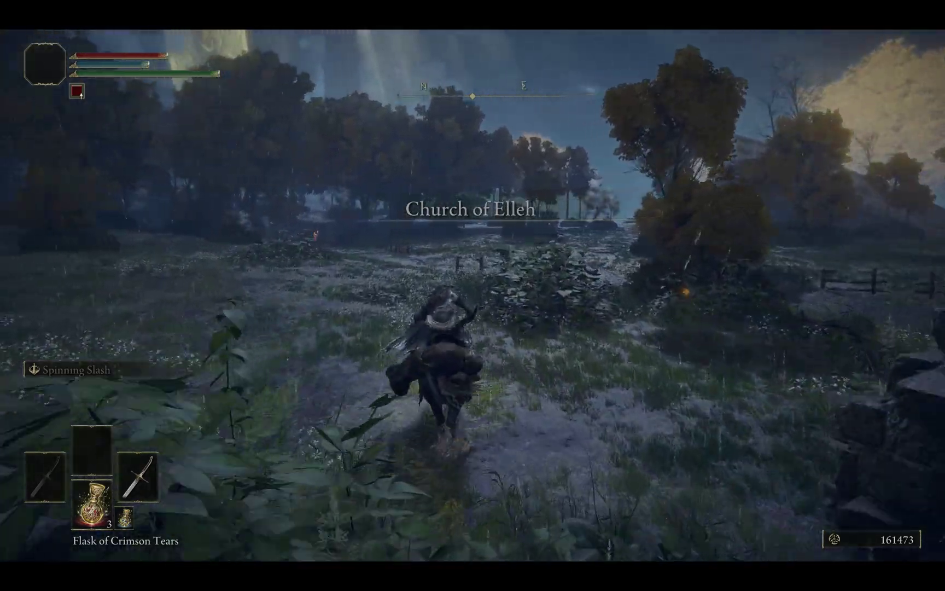
{"action": "key", "text": "d"}
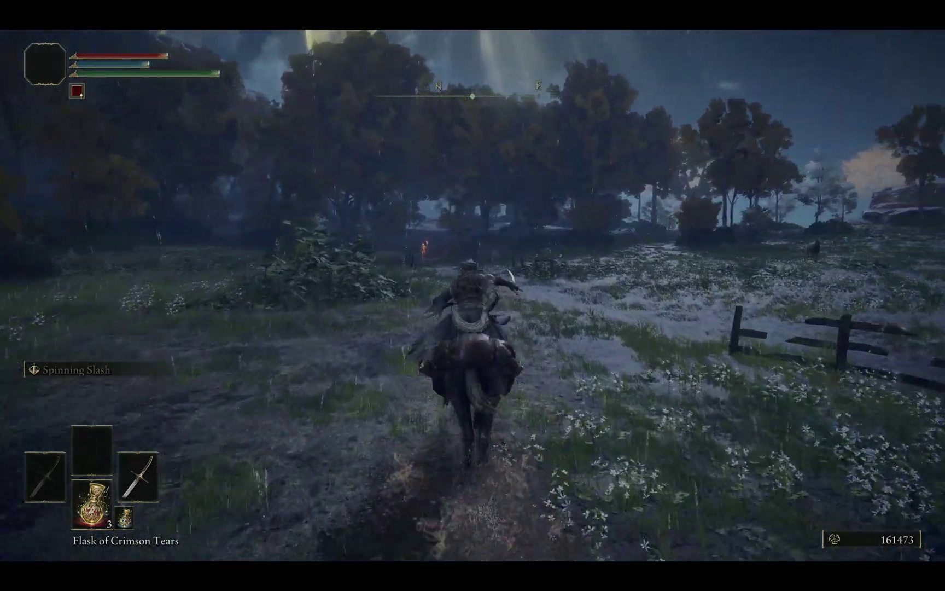
{"action": "key", "text": "w"}
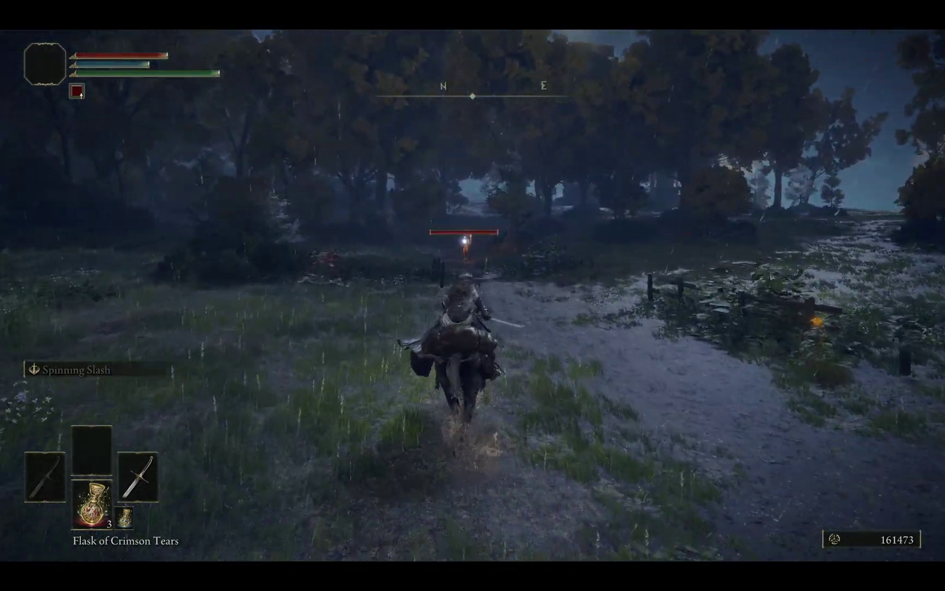
{"action": "key", "text": "w"}
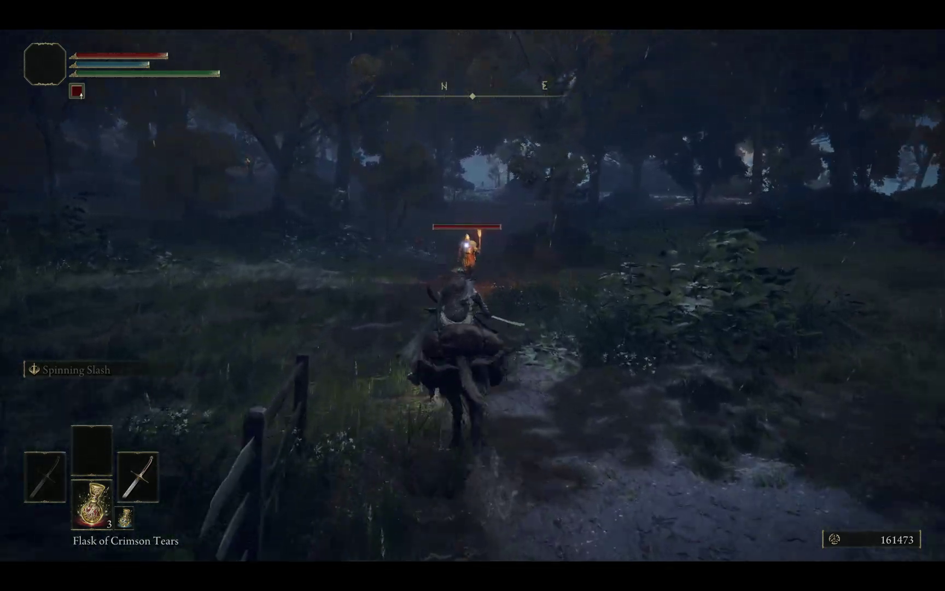
{"action": "key", "text": "x"}
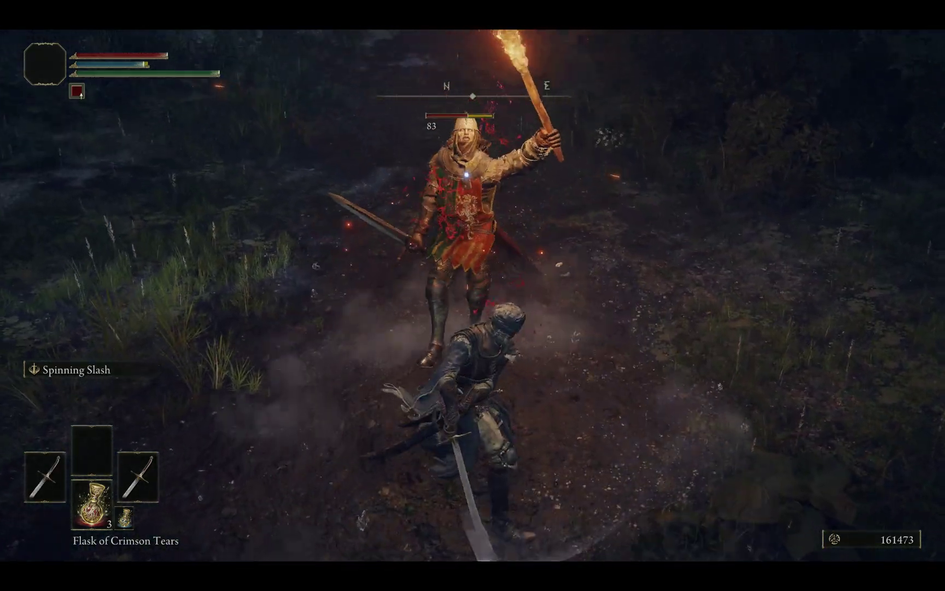
{"action": "left_click", "coordinate": [472, 296]}
{"action": "left_click", "coordinate": [473, 295]}
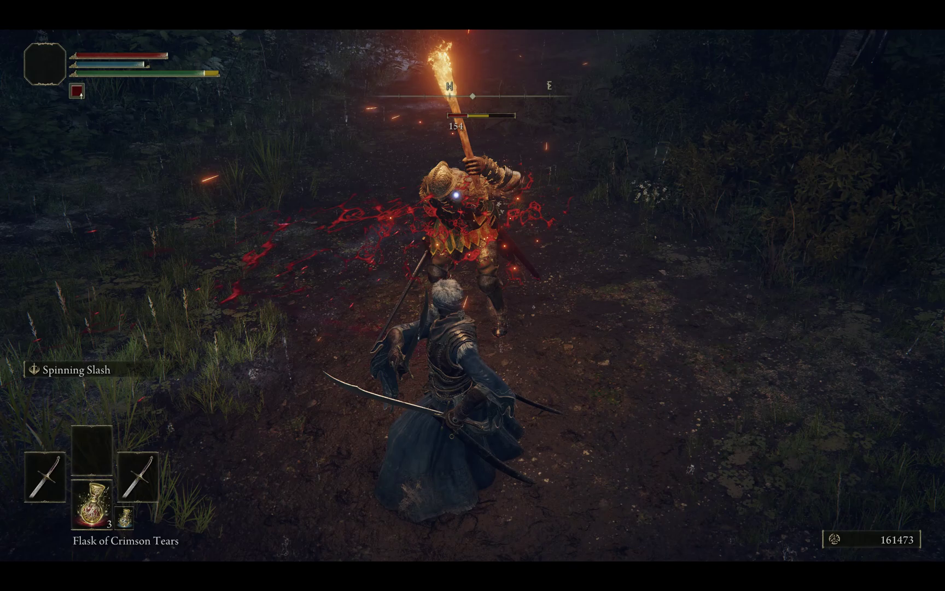
{"action": "right_click", "coordinate": [473, 295], "text": "shift"}
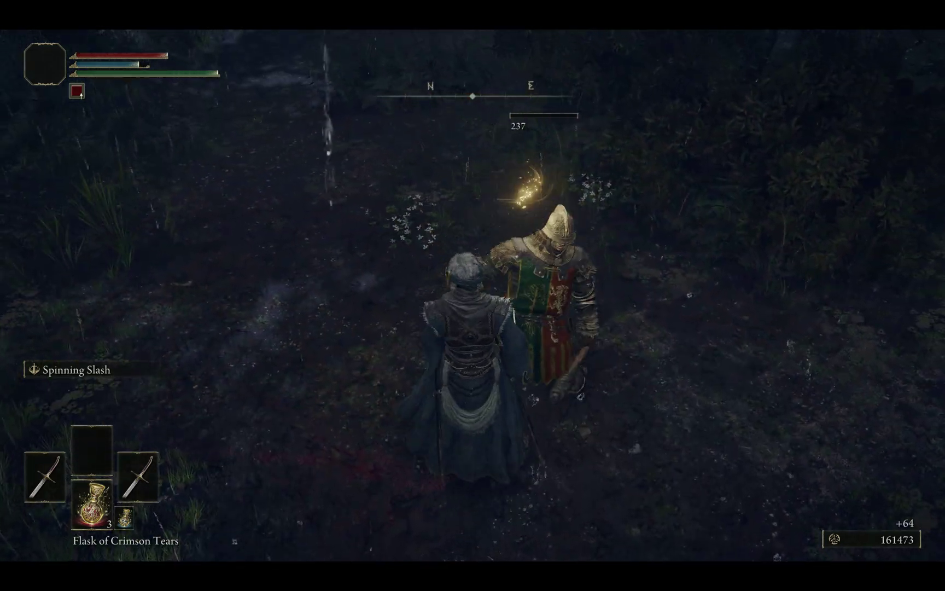
Fast travel back to the Church of Elleh from the world map
{"action": "key", "text": "s"}
{"action": "key", "text": "w"}
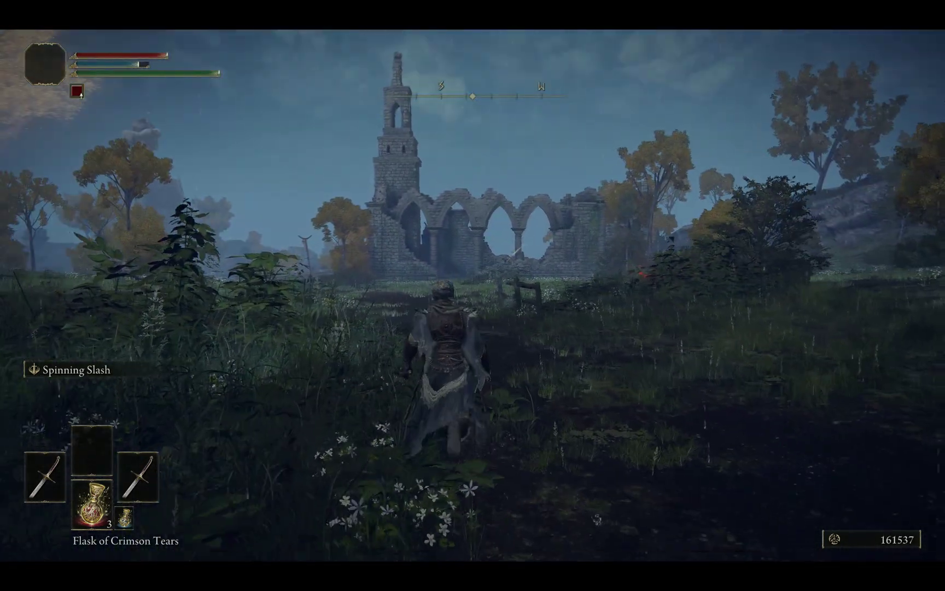
{"action": "key", "text": "g"}
{"action": "key", "text": "s"}
{"action": "key", "text": "a"}
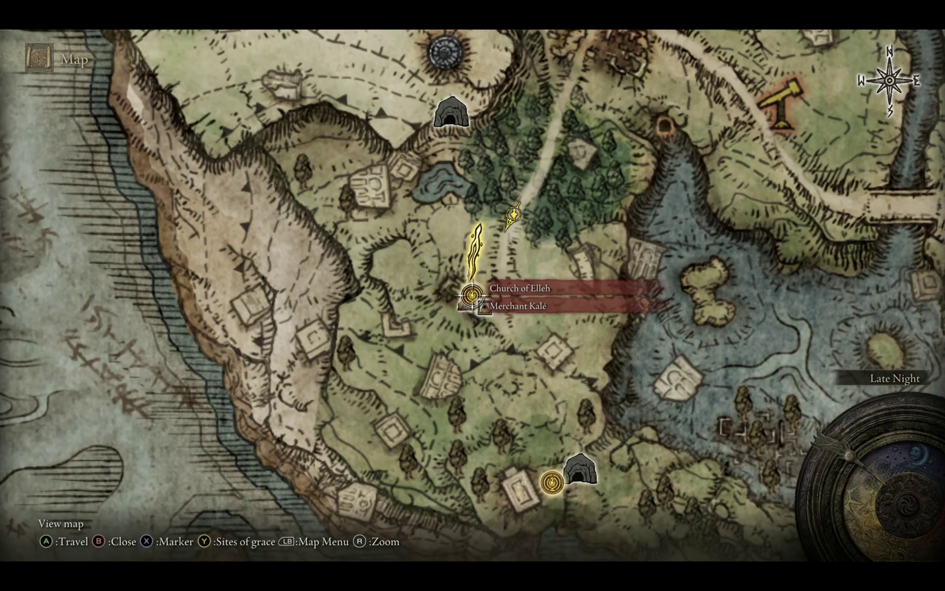
{"action": "key", "text": "e"}
{"action": "key", "text": "e"}
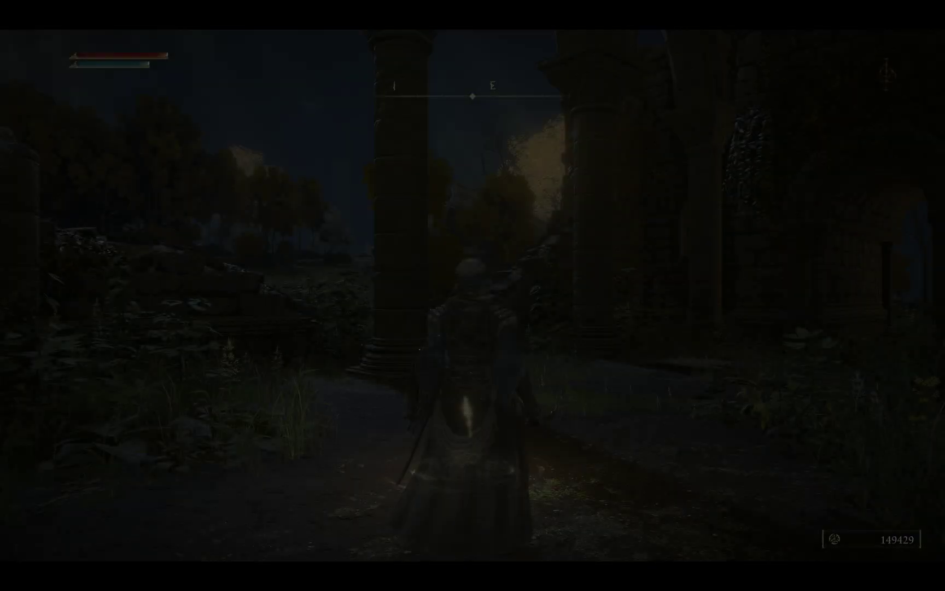
Save and quit to the desktop via System > Quit Game > Return to Desktop
{"action": "key", "text": "Escape"}
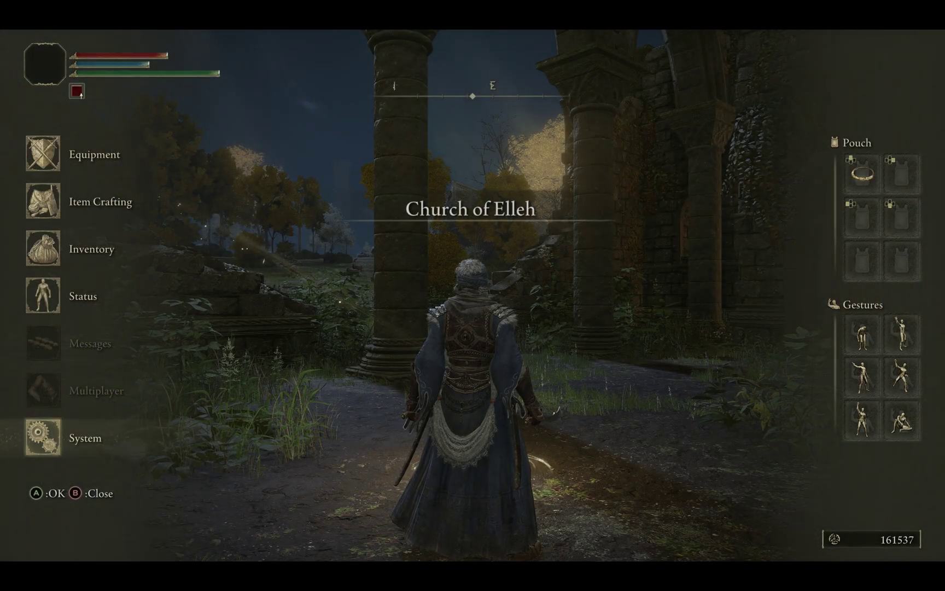
{"action": "key", "text": "Return"}
{"action": "key", "text": "z"}
{"action": "key", "text": "Right"}
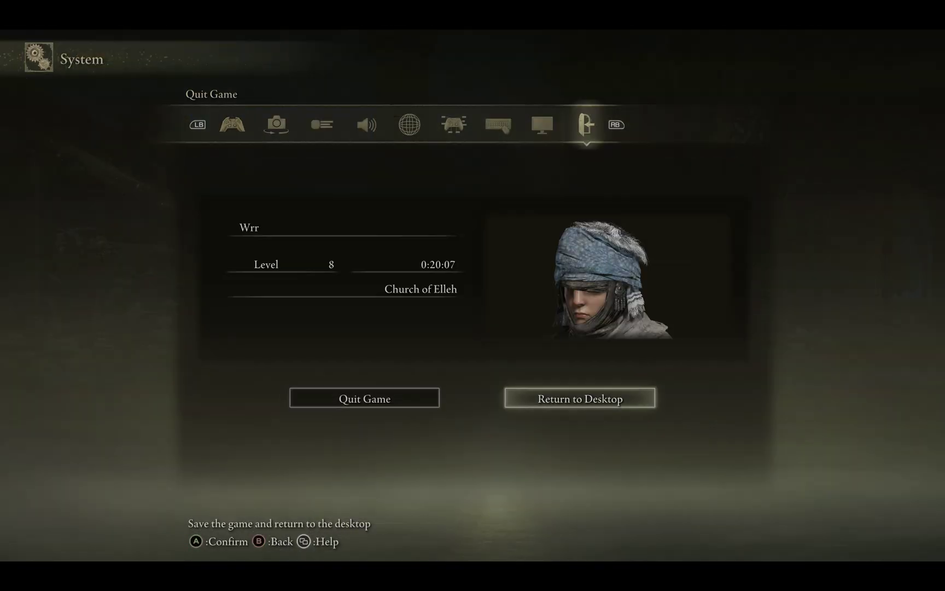
{"action": "key", "text": "Return"}
{"action": "key", "text": "Left"}
{"action": "key", "text": "Return"}
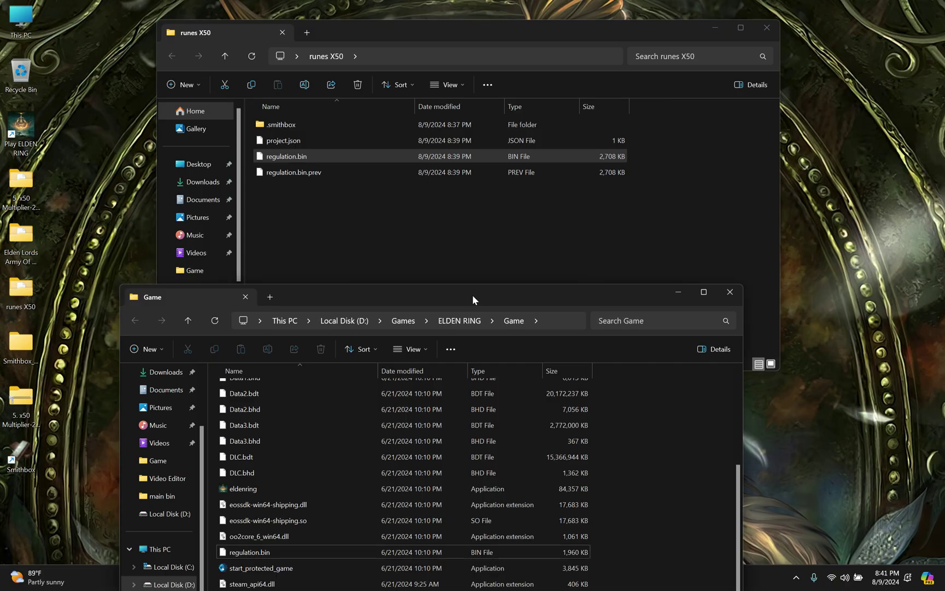
Copy the edited 2,708 KB regulation.bin over the Game folder's original, then minimize that window
{"action": "left_click", "coordinate": [436, 154]}
{"action": "left_click_drag", "start_coordinate": [437, 152], "coordinate": [632, 443]}
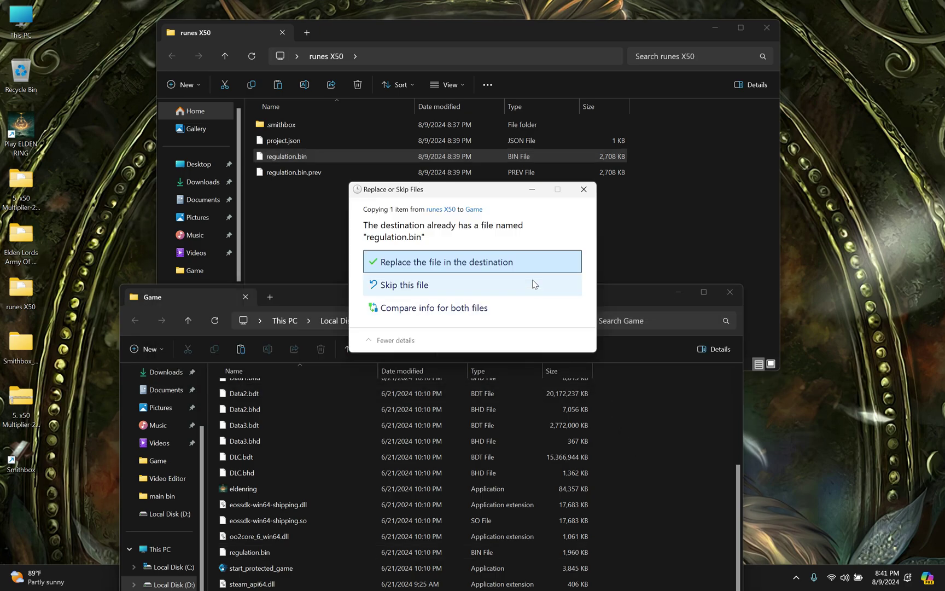
{"action": "left_click", "coordinate": [519, 266]}
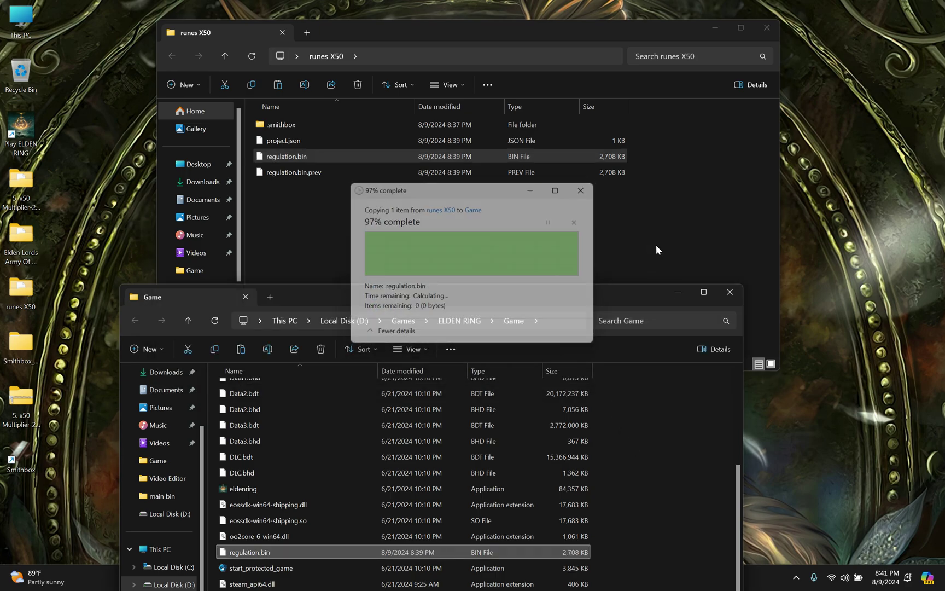
{"action": "double_click", "coordinate": [26, 133]}
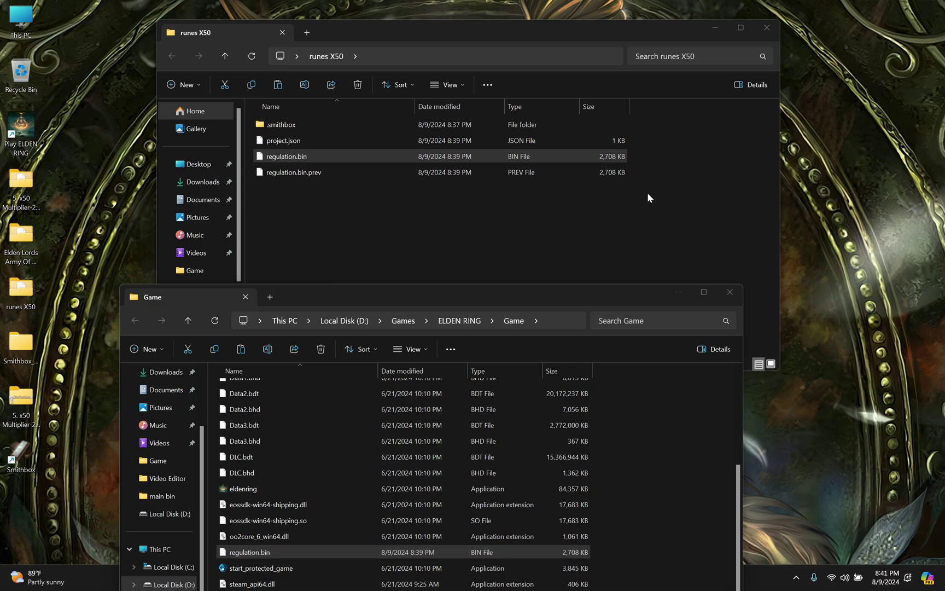
{"action": "left_click", "coordinate": [682, 293]}
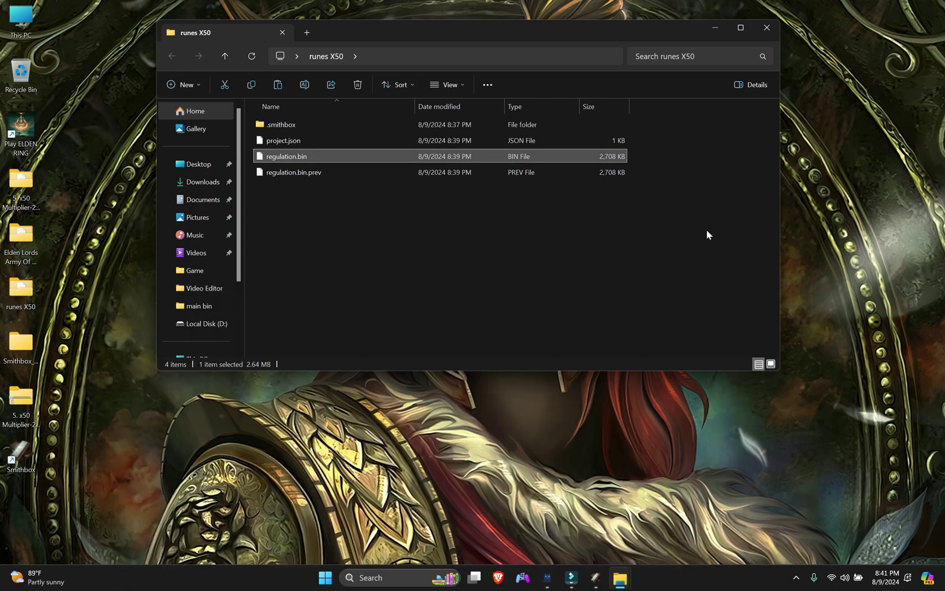
Minimize runes X50, refresh the desktop, relaunch Elden Ring and pass the title and online warning
{"action": "left_click", "coordinate": [716, 28]}
{"action": "right_click", "coordinate": [567, 153]}
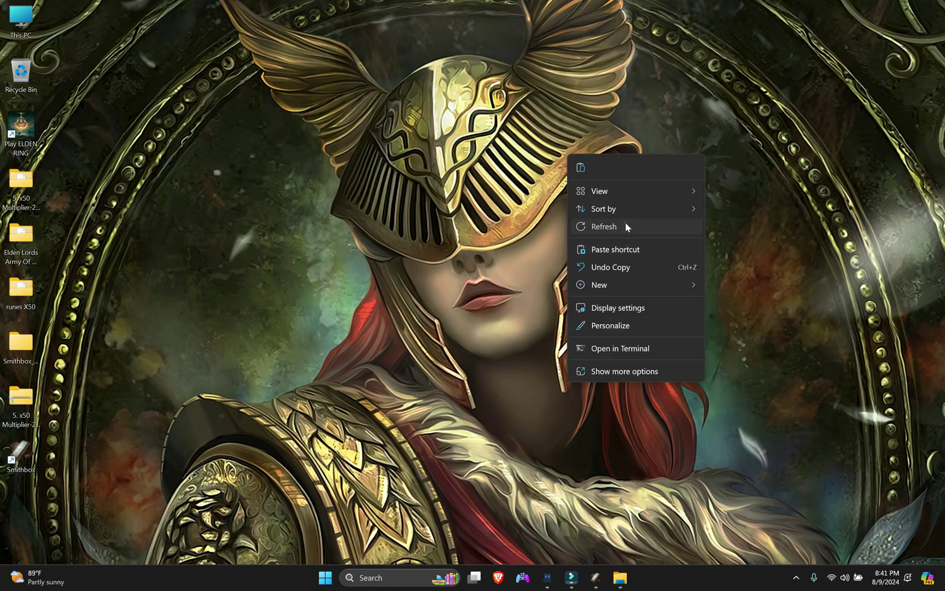
{"action": "left_click", "coordinate": [625, 222]}
{"action": "double_click", "coordinate": [20, 126]}
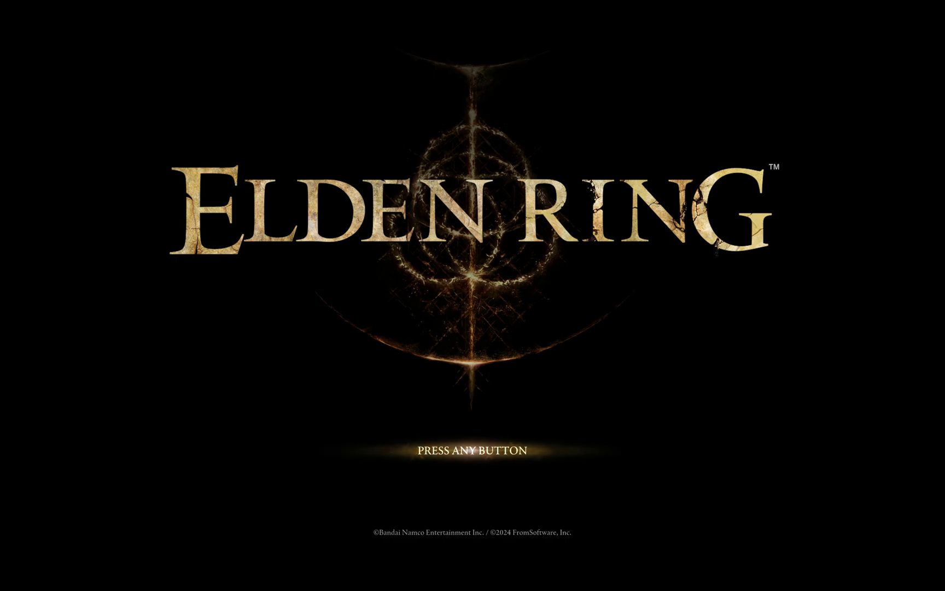
{"action": "key", "text": "Return"}
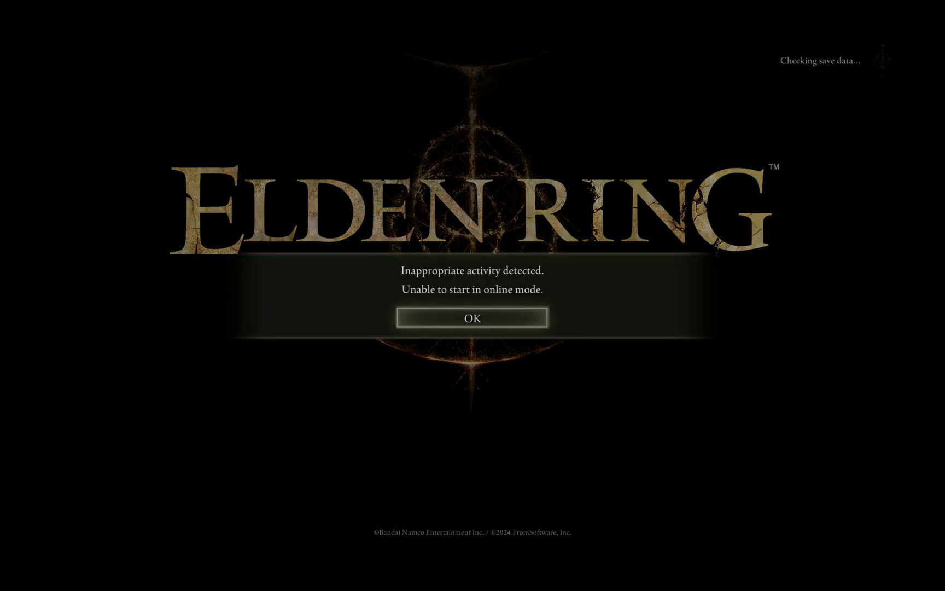
{"action": "key", "text": "Return"}
Dismiss the offline notice, ride out from Church of Elleh and kill the first torch-bearing soldier
{"action": "key", "text": "Return"}
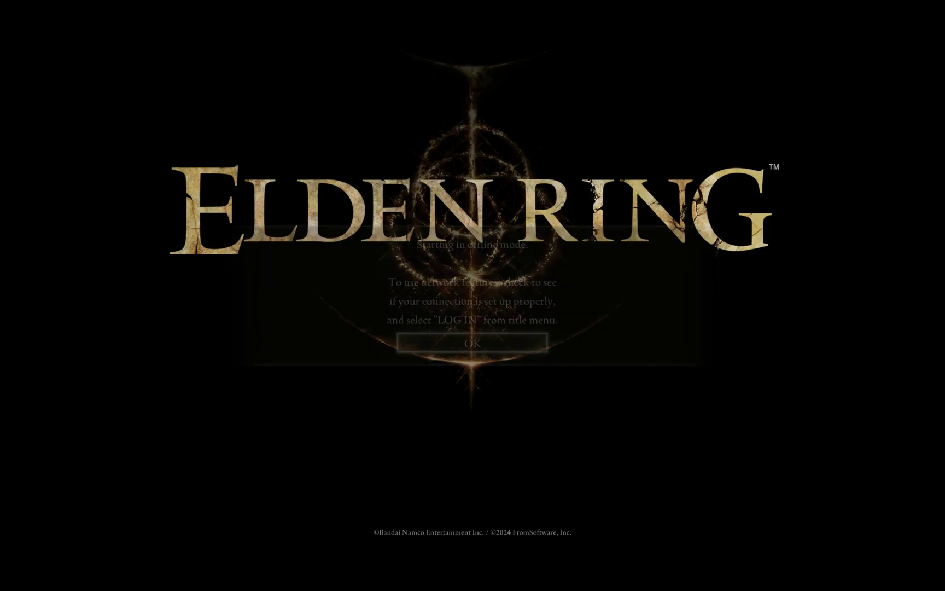
{"action": "key", "text": "Return"}
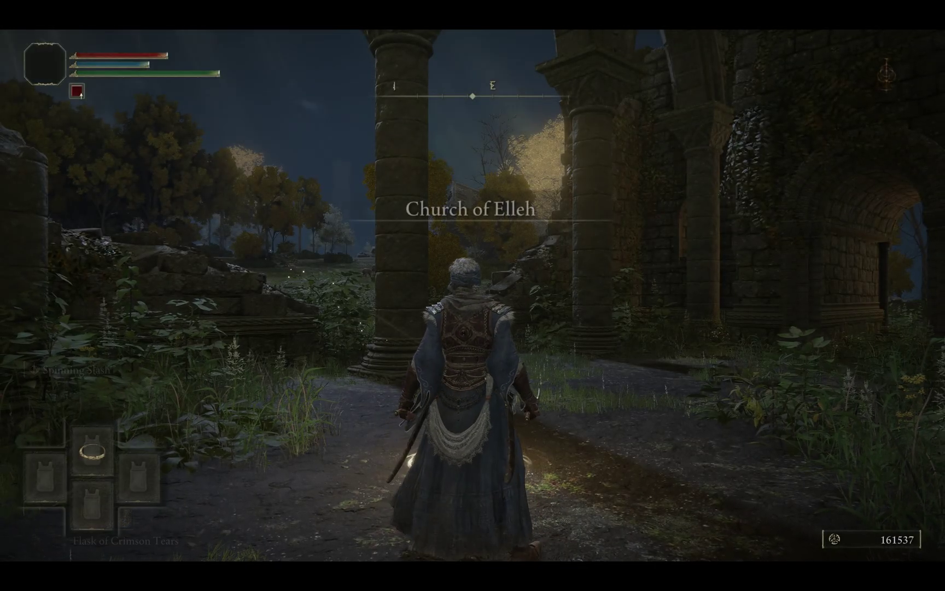
{"action": "key", "text": "w"}
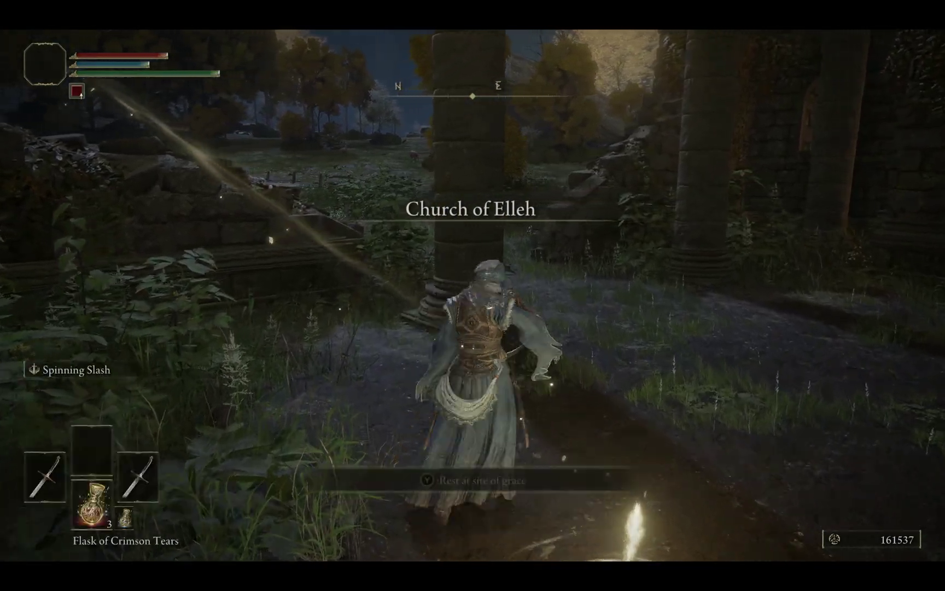
{"action": "key", "text": "w"}
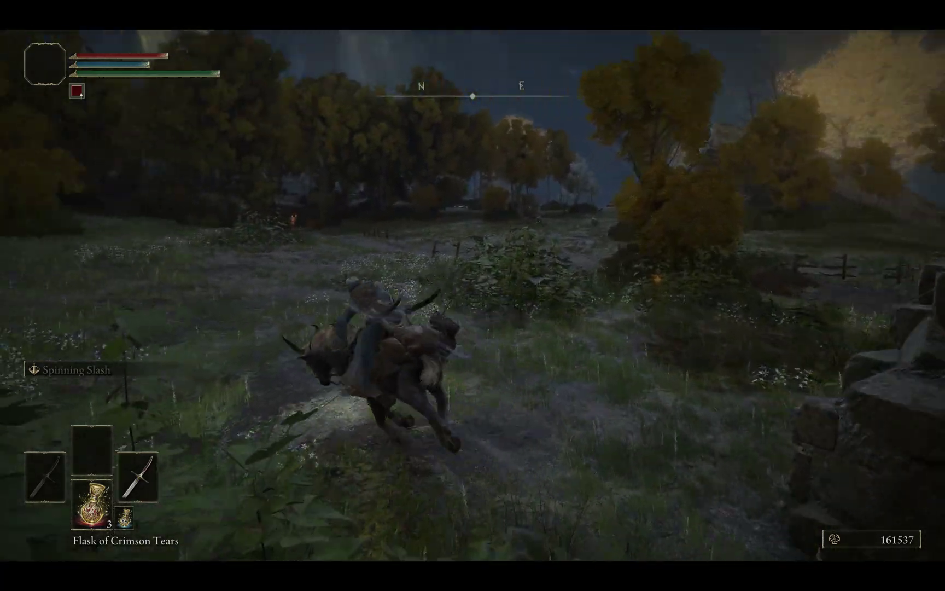
{"action": "key", "text": "w"}
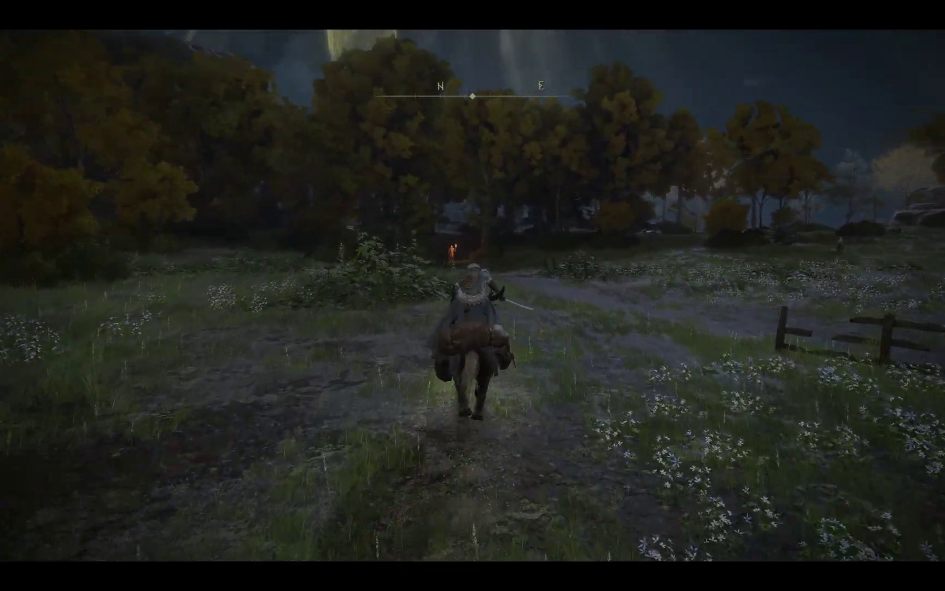
{"action": "key", "text": "w"}
{"action": "key", "text": "q"}
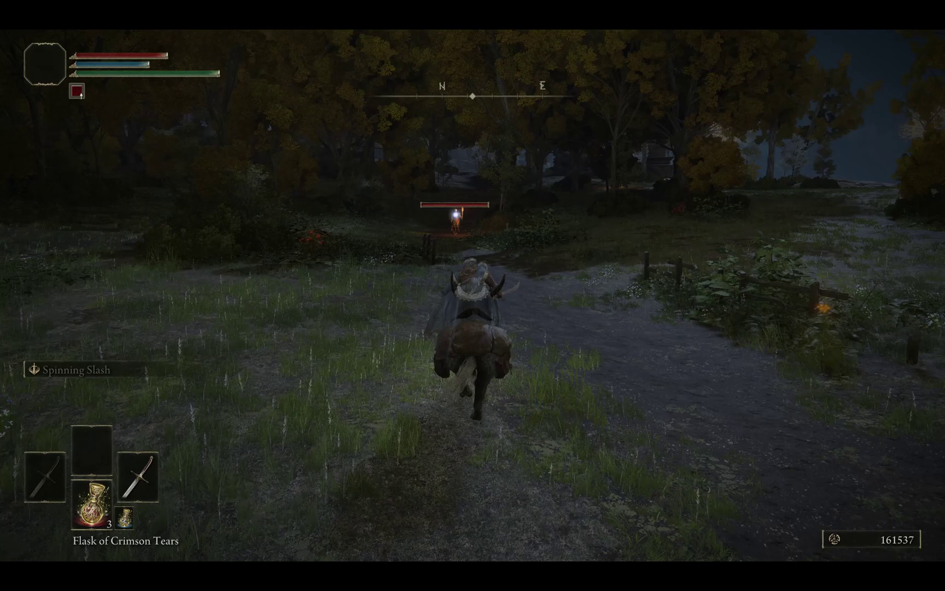
{"action": "key", "text": "w"}
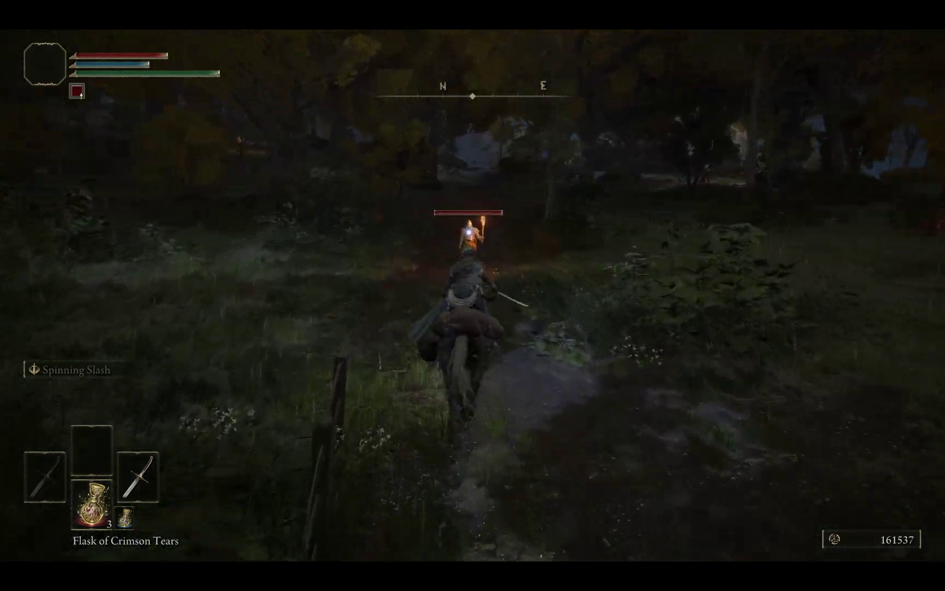
{"action": "key", "text": "w"}
{"action": "key", "text": "x"}
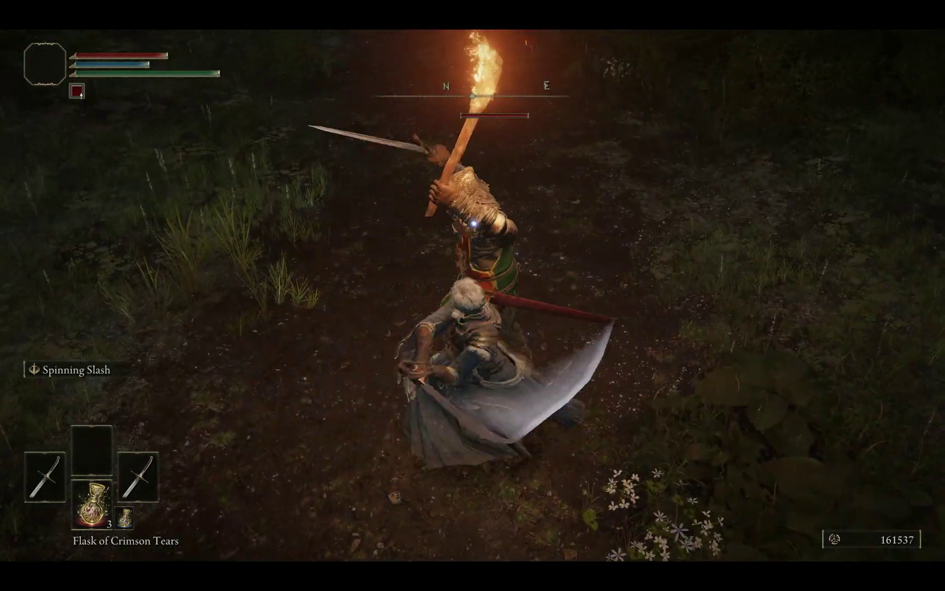
{"action": "key", "text": "e"}
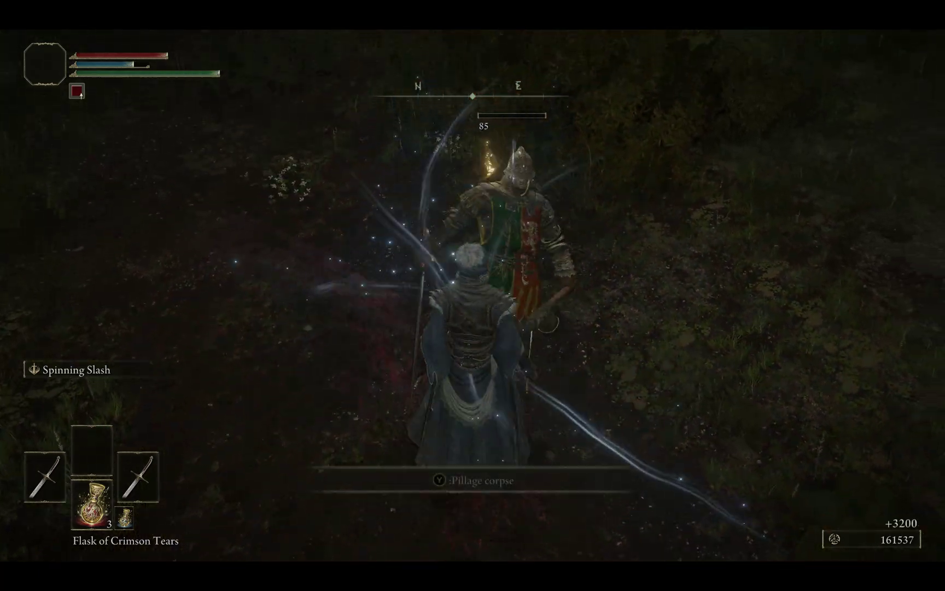
Run past the ruins, whistle for the steed and ride the forest path to the campfire
{"action": "key", "text": "w"}
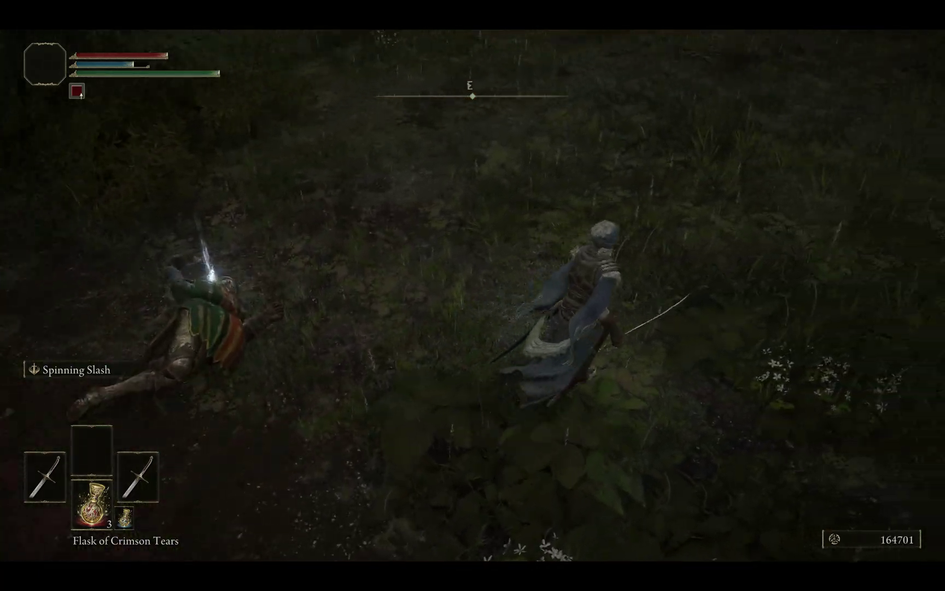
{"action": "key", "text": "w"}
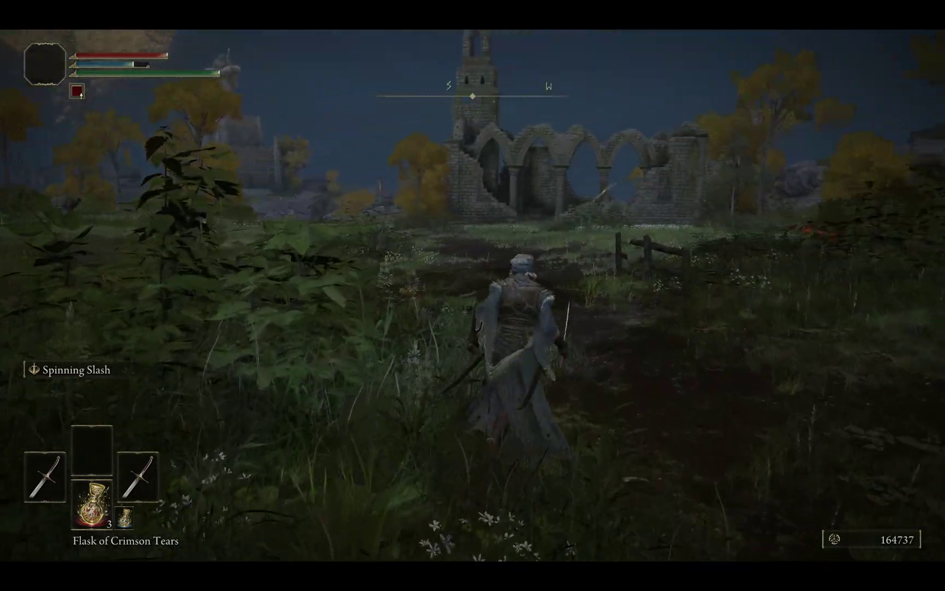
{"action": "key", "text": "w"}
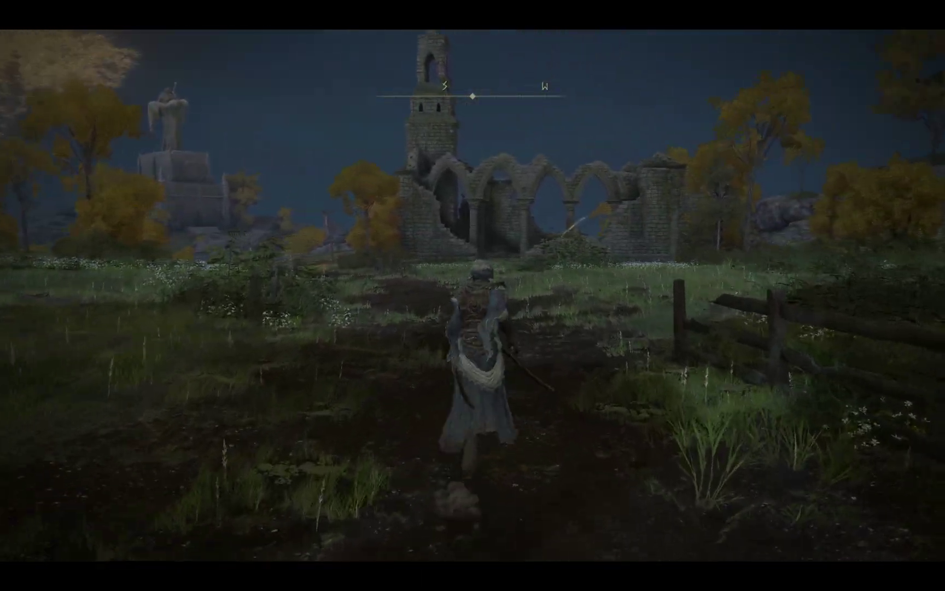
{"action": "key", "text": "d"}
{"action": "key", "text": "w"}
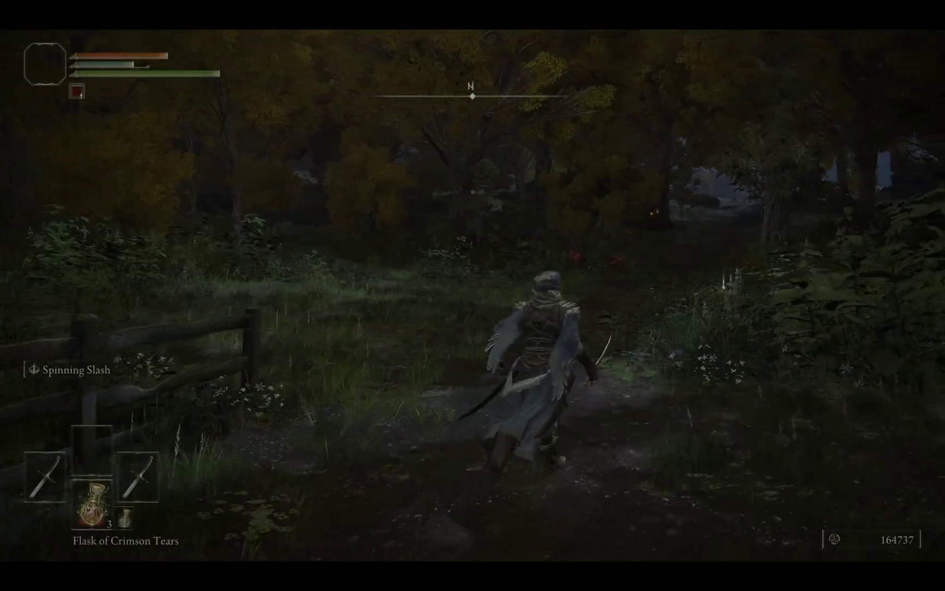
{"action": "key", "text": "e+Up"}
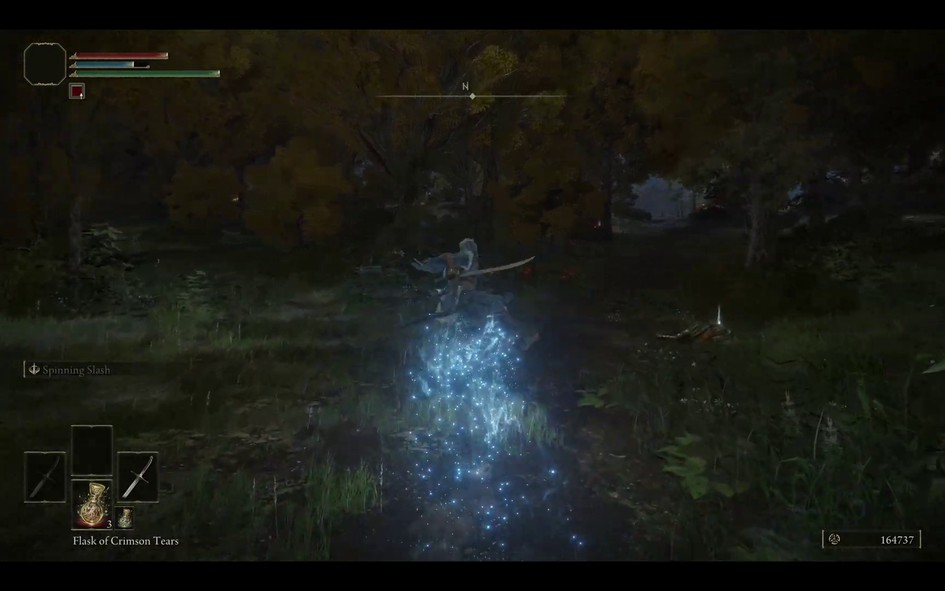
{"action": "key", "text": "w"}
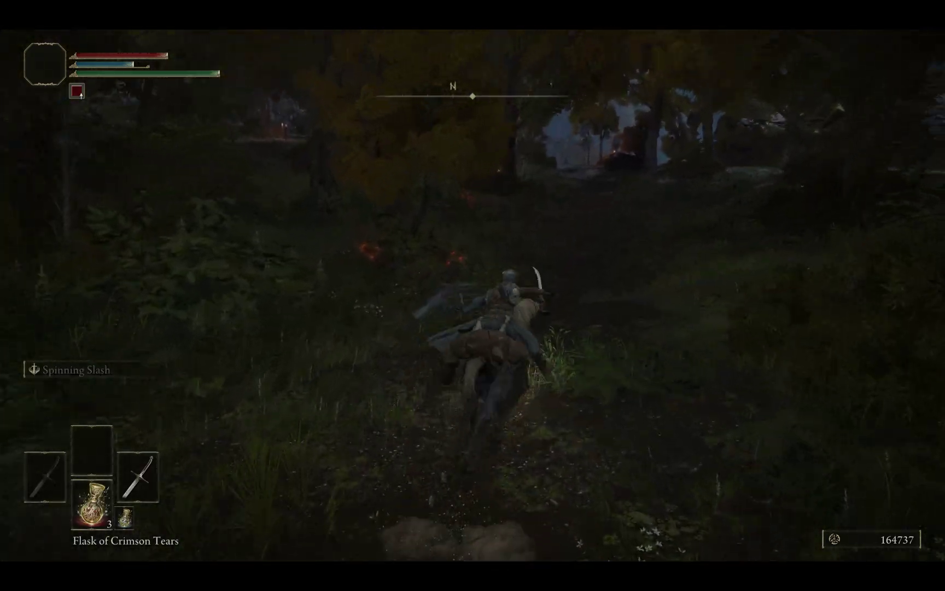
{"action": "key", "text": "w"}
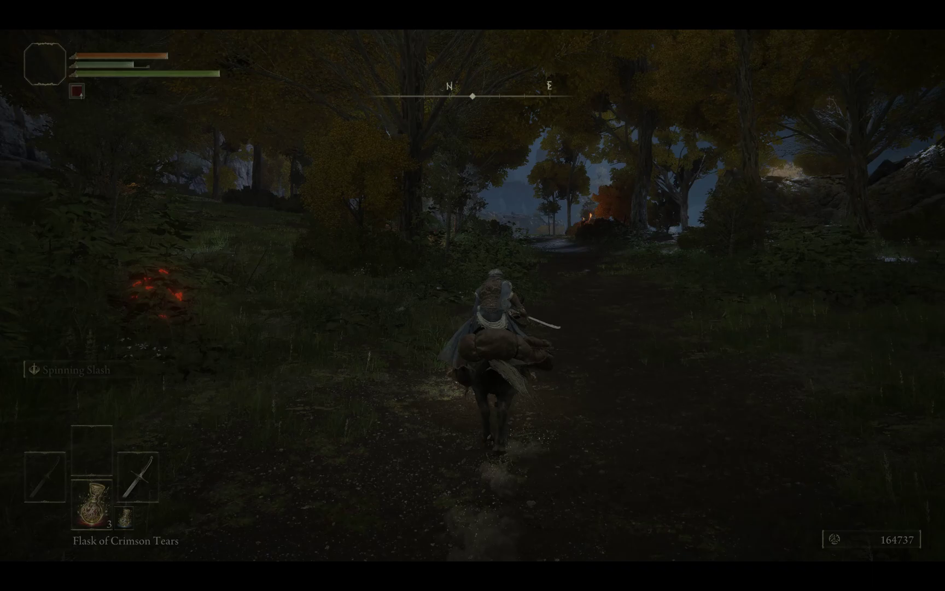
{"action": "key", "text": "w"}
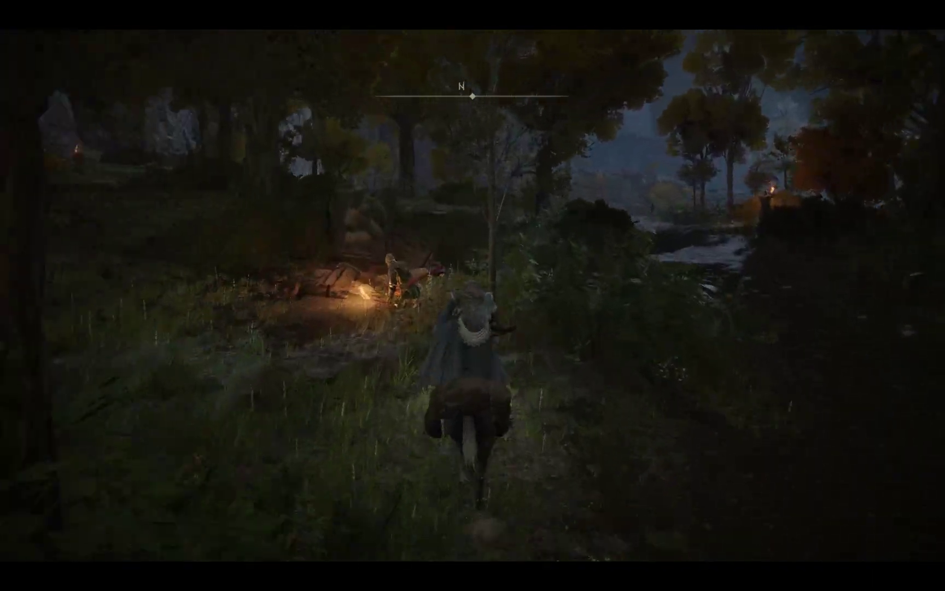
Kill the torch-bearing knight by the campfire, bringing runes to 168,575
{"action": "key", "text": "q"}
{"action": "key", "text": "x"}
{"action": "key", "text": "w"}
{"action": "left_click", "coordinate": [473, 295]}
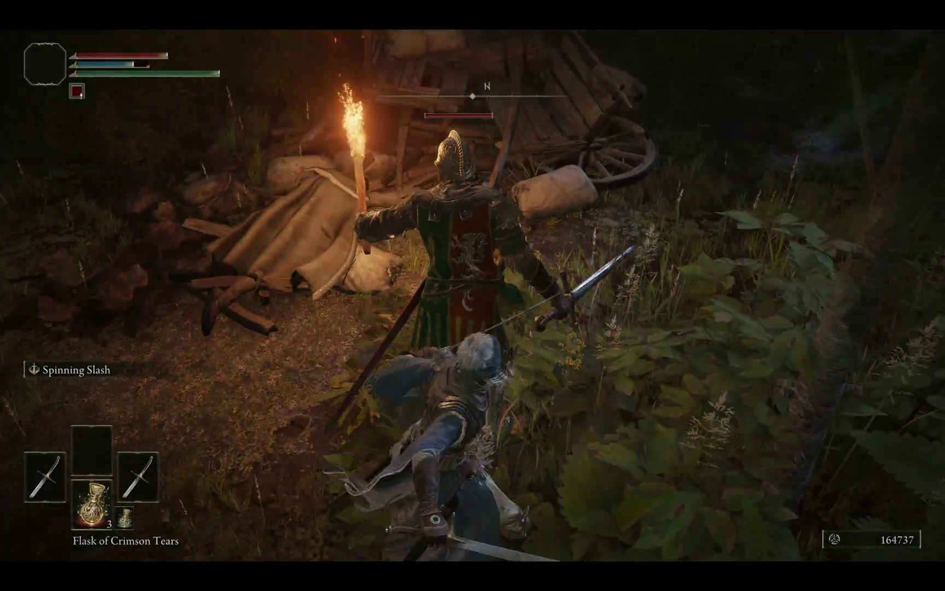
{"action": "left_click", "coordinate": [473, 296]}
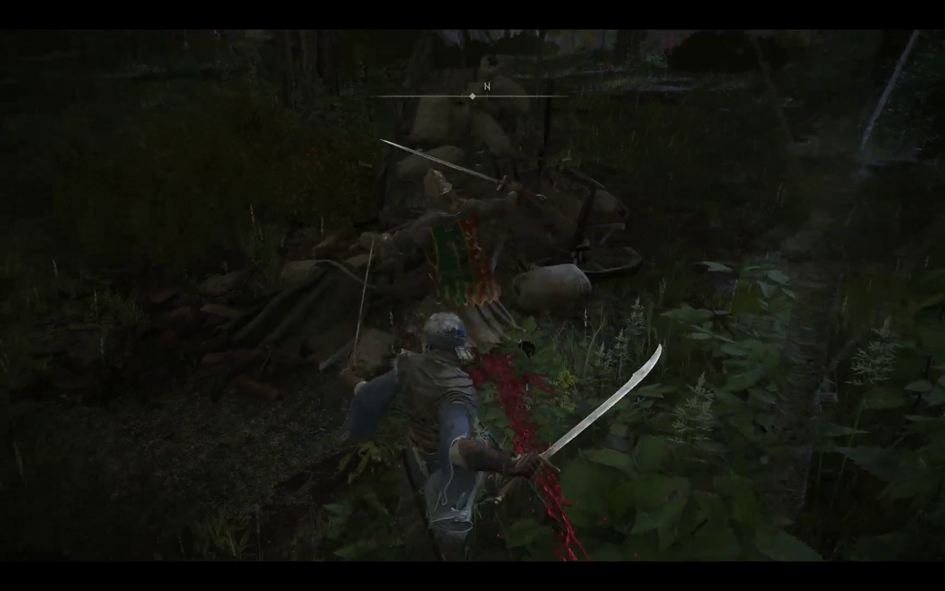
{"action": "key", "text": "w"}
{"action": "key", "text": "w"}
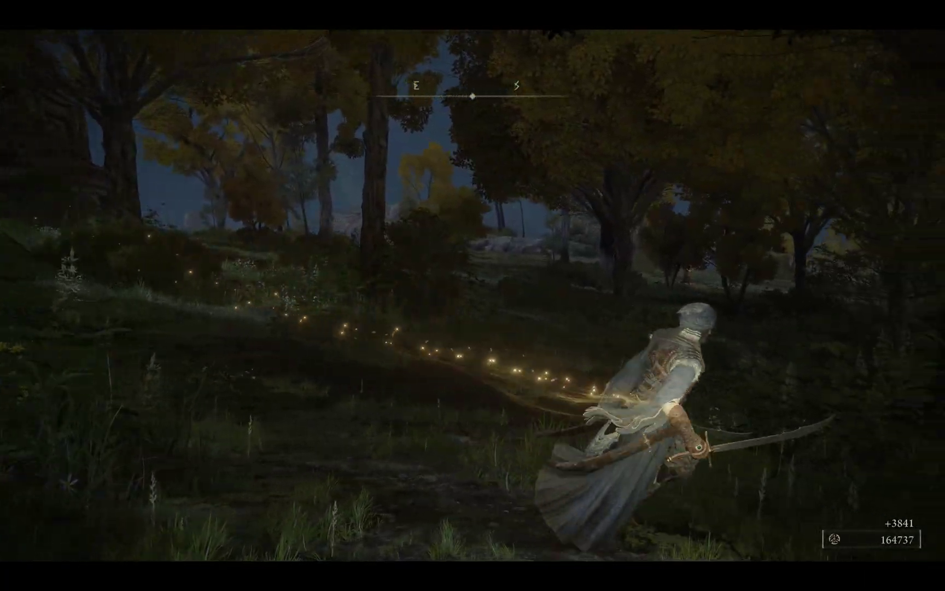
{"action": "key", "text": "w"}
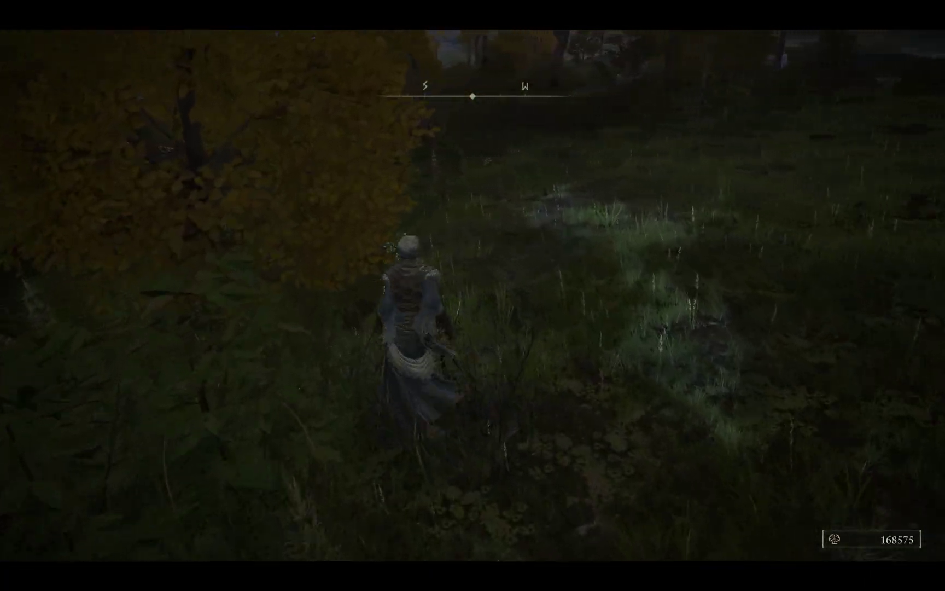
{"action": "key", "text": "Escape"}
Fast travel from the world map back to the Church of Elleh site of grace
{"action": "key", "text": "g"}
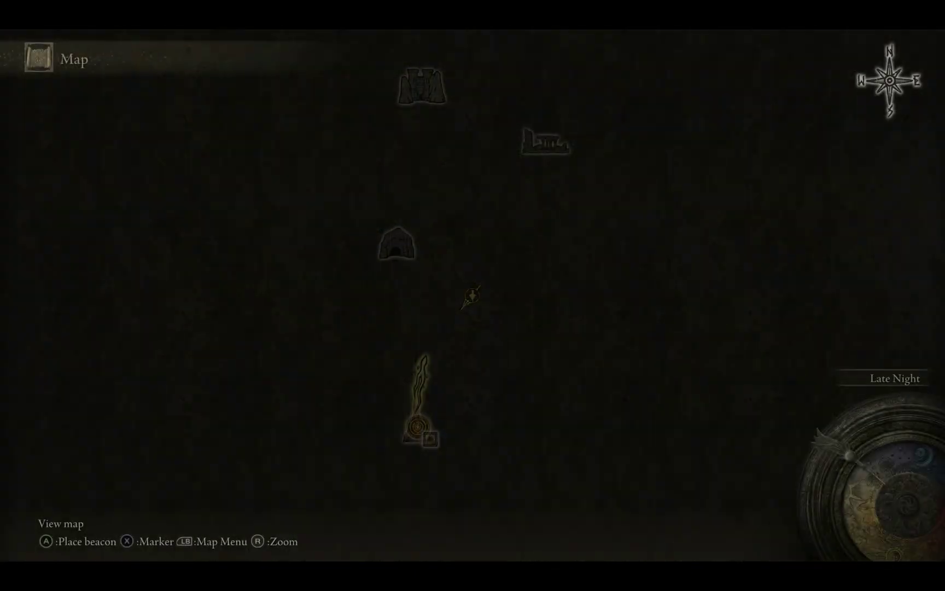
{"action": "key", "text": "s"}
{"action": "key", "text": "e"}
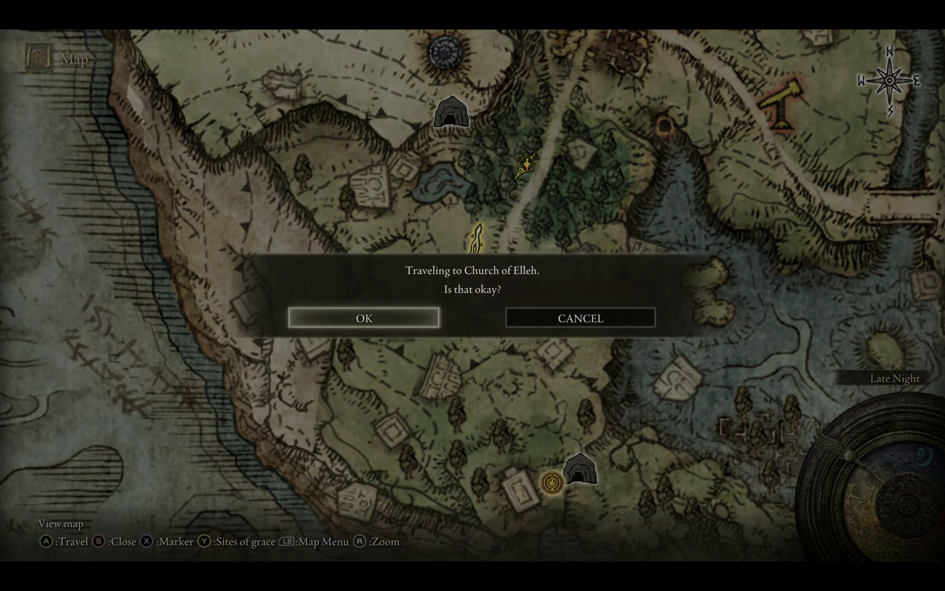
{"action": "key", "text": "e"}
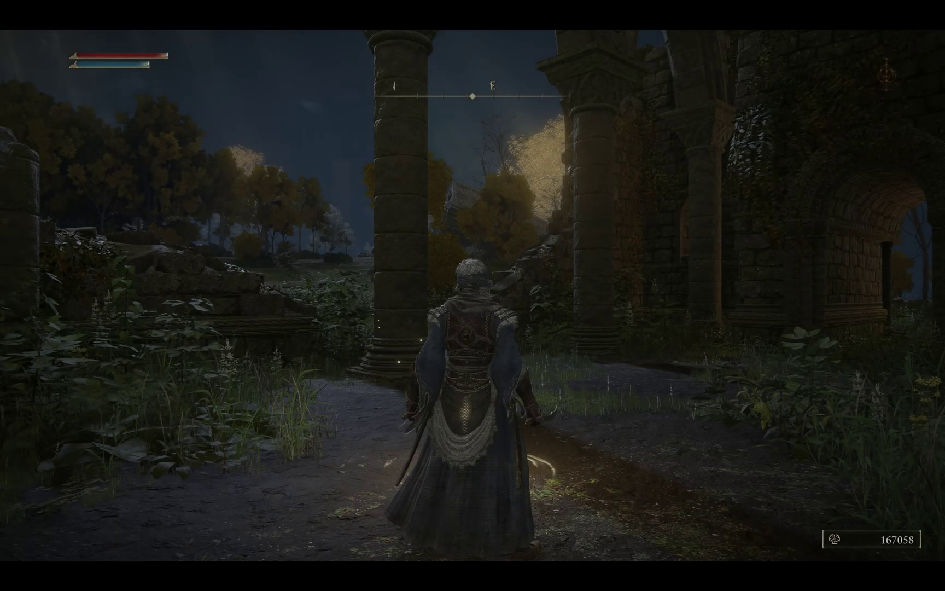
{"action": "key", "text": "s"}
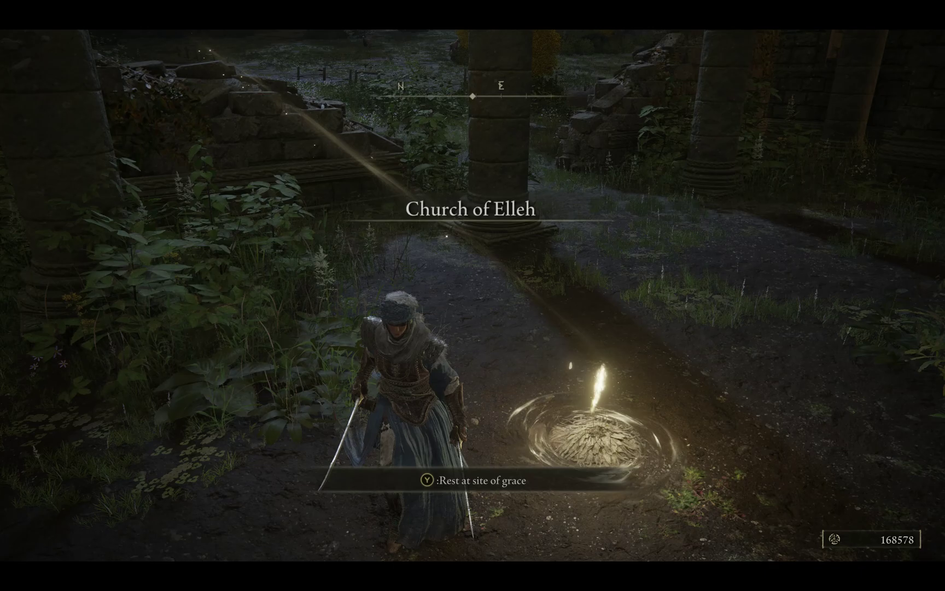
Save and quit via System > Quit Game > Return to Desktop, confirming YES
{"action": "key", "text": "Escape"}
{"action": "key", "text": "Up"}
{"action": "key", "text": "Return"}
{"action": "key", "text": "z"}
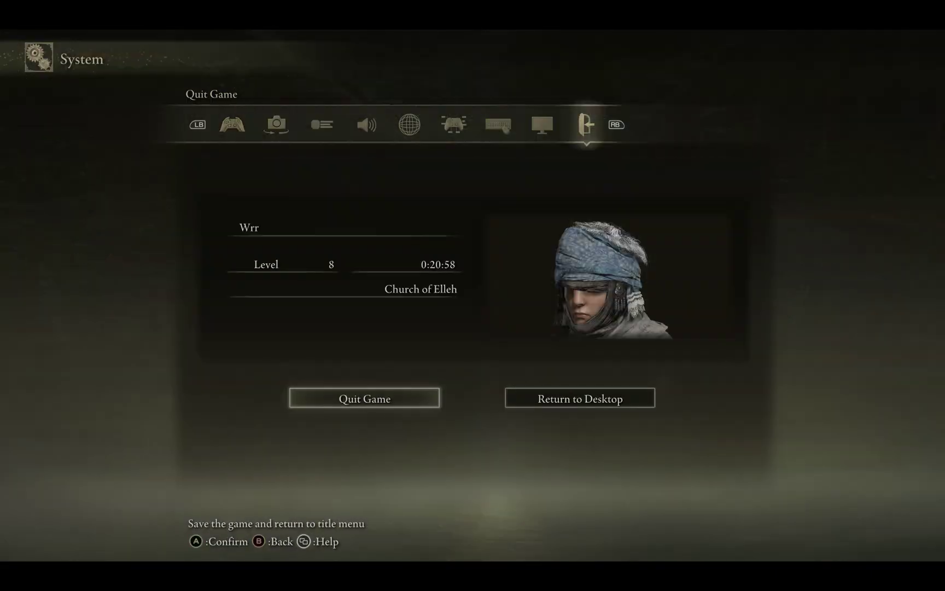
{"action": "key", "text": "Right"}
{"action": "key", "text": "Return"}
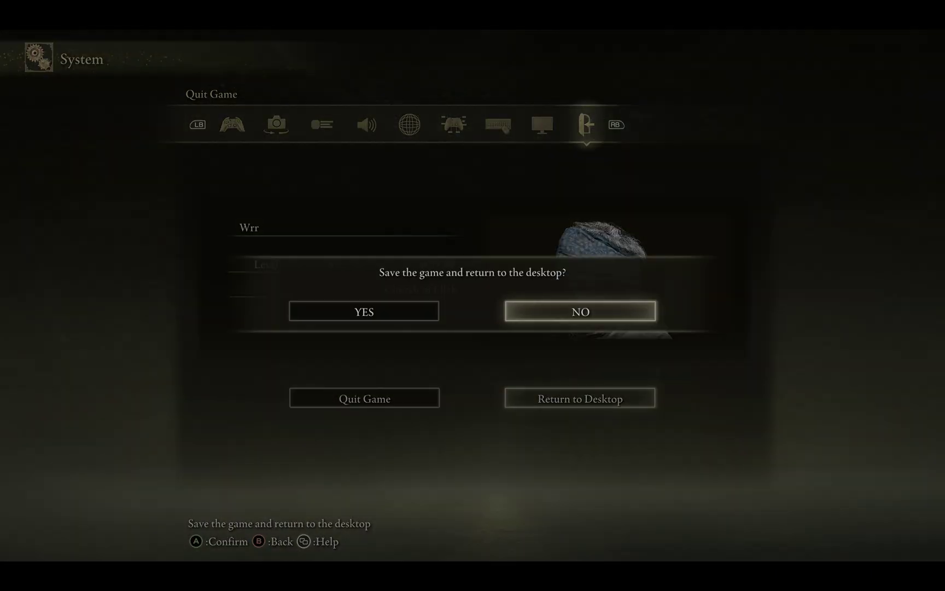
{"action": "key", "text": "Left"}
{"action": "key", "text": "Return"}
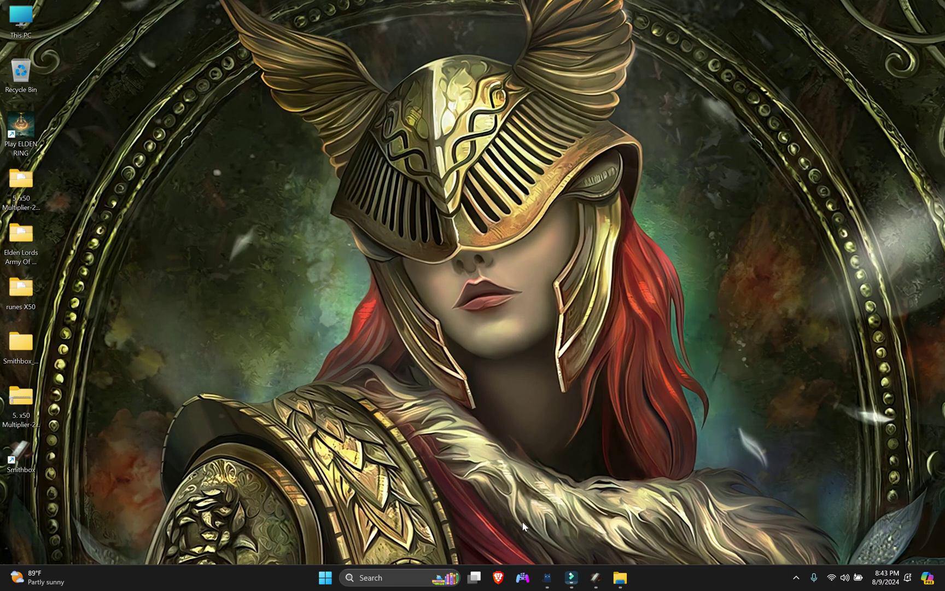
In ClearCountCorrectParam, compare the NG+0 to NG+2 rows, then set the NG+0 Rune Multiplier to 20
{"action": "left_click", "coordinate": [594, 580]}
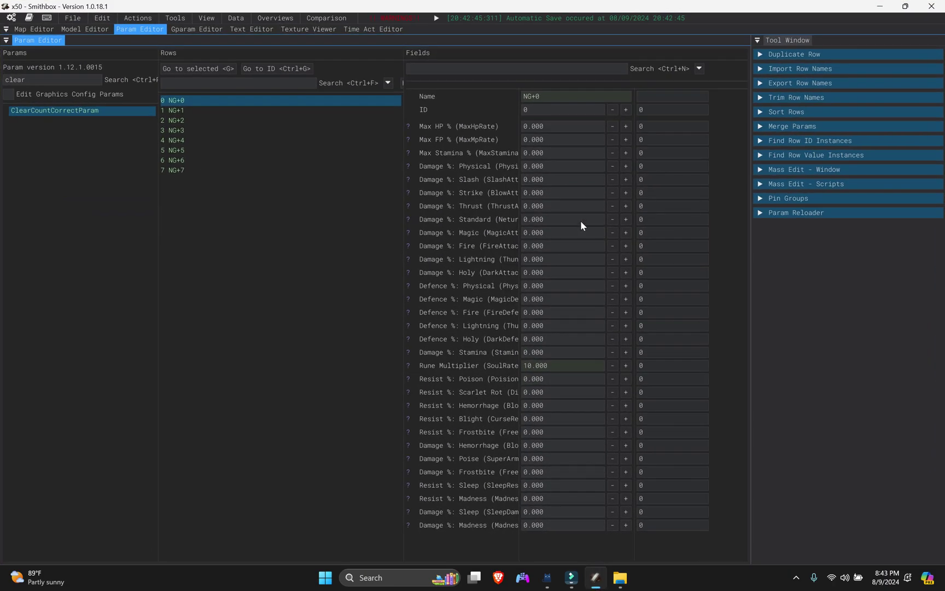
{"action": "left_click", "coordinate": [194, 103]}
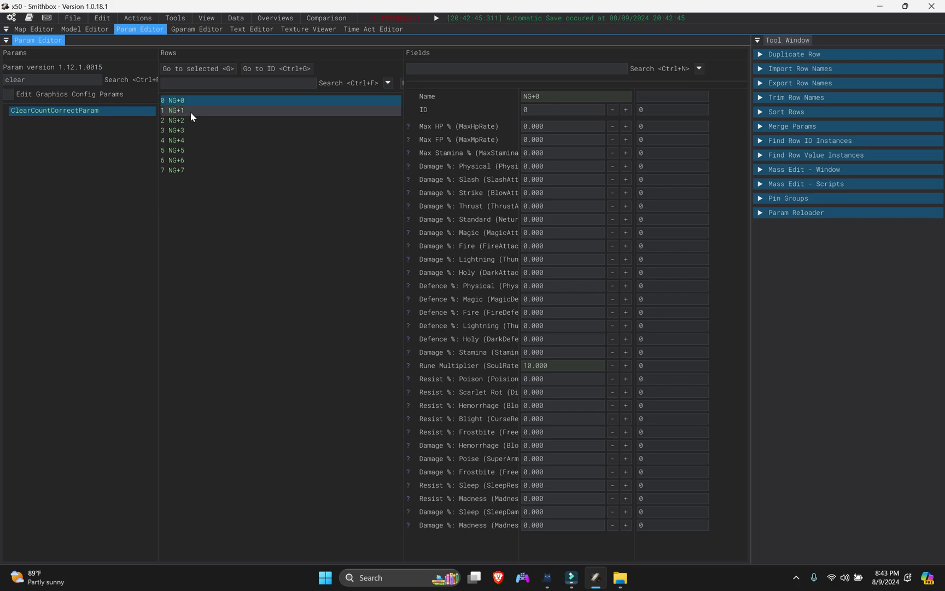
{"action": "left_click", "coordinate": [191, 113]}
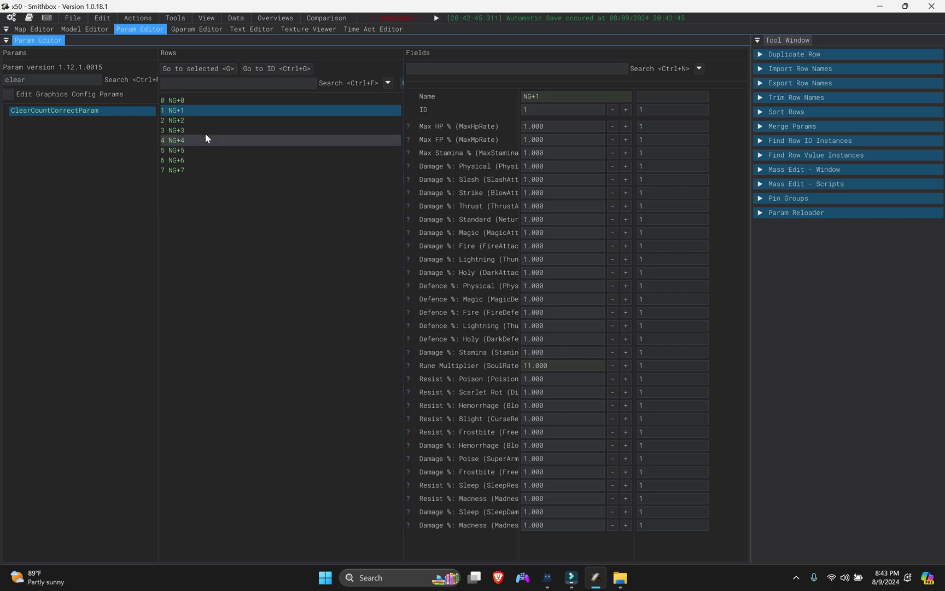
{"action": "left_click", "coordinate": [195, 121]}
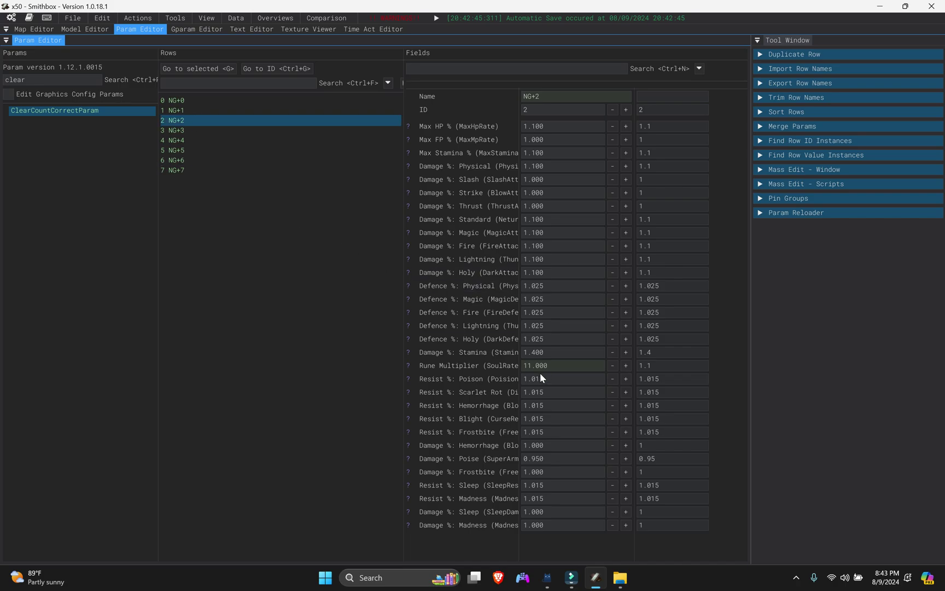
{"action": "left_click", "coordinate": [190, 99]}
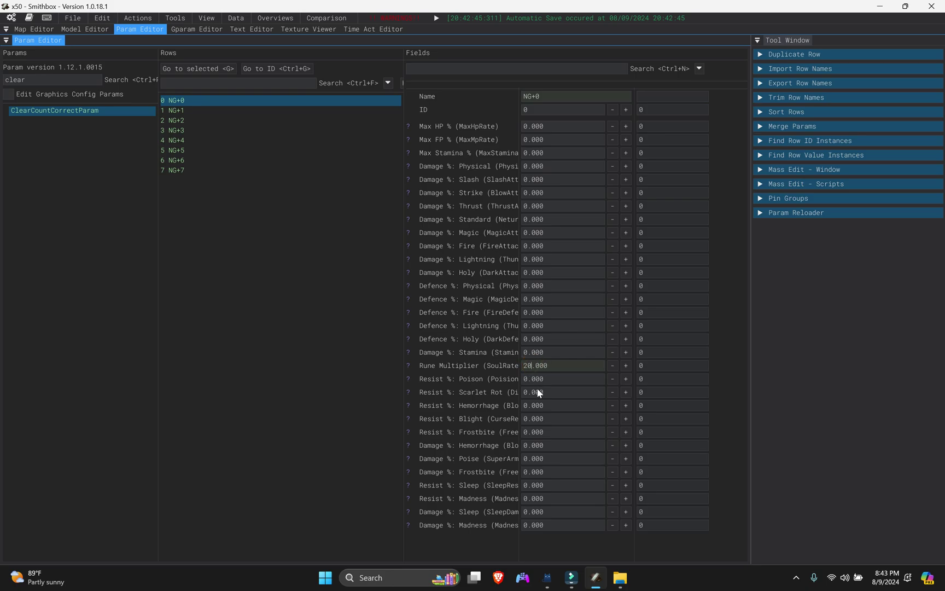
{"action": "left_click", "coordinate": [388, 314]}
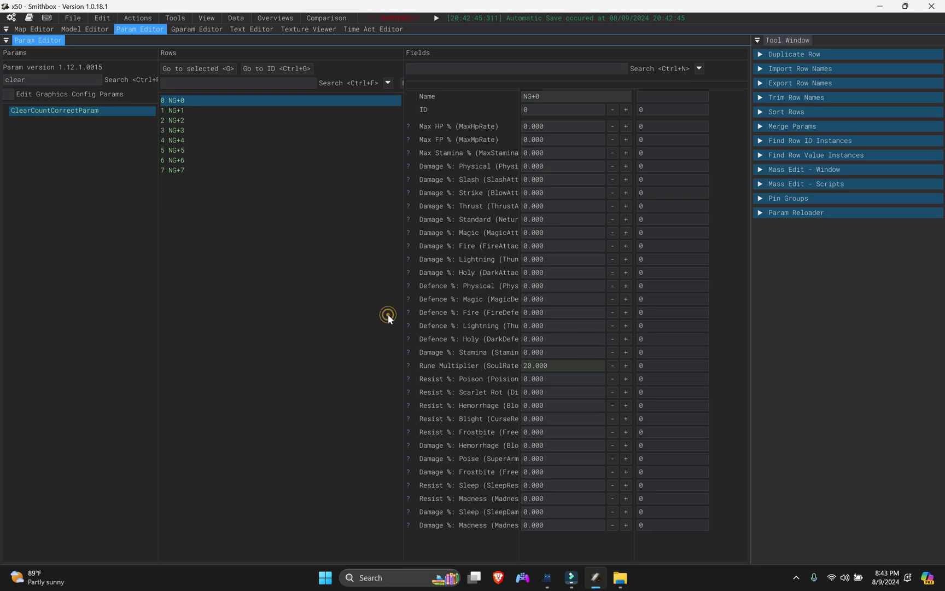
{"action": "left_click", "coordinate": [312, 274]}
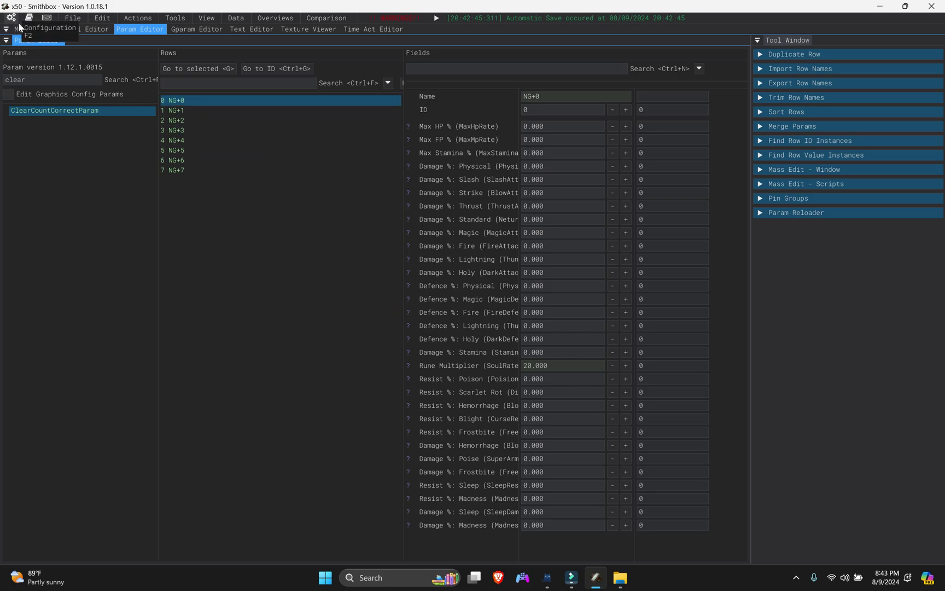
Save all modified params twice via the File menu and minimize Smithbox
{"action": "left_click", "coordinate": [71, 18]}
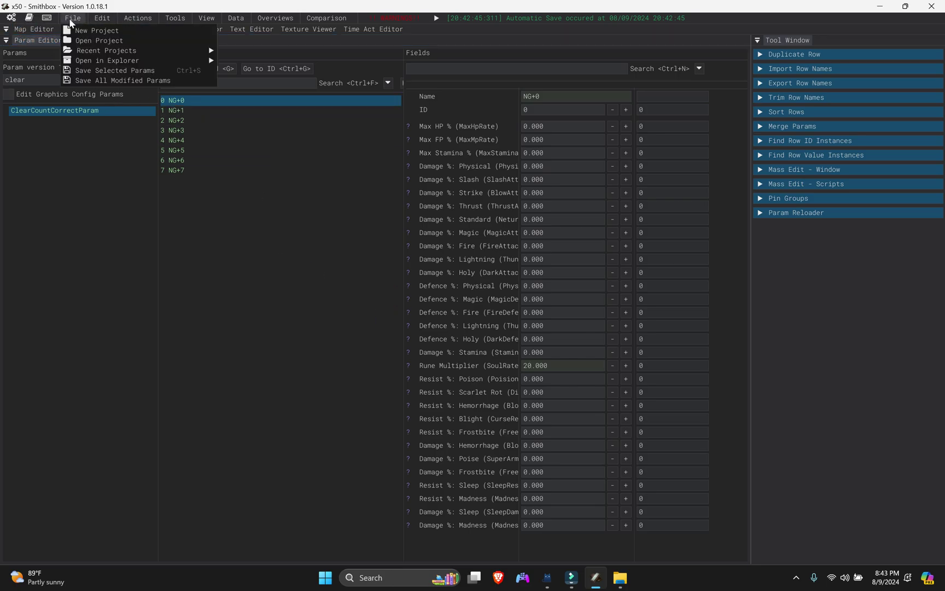
{"action": "left_click", "coordinate": [98, 80]}
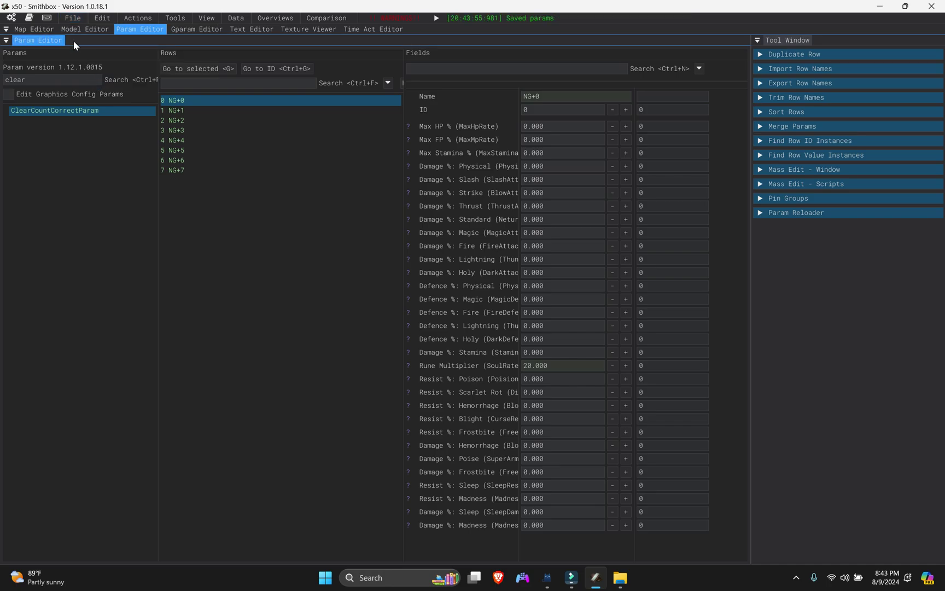
{"action": "left_click", "coordinate": [74, 20]}
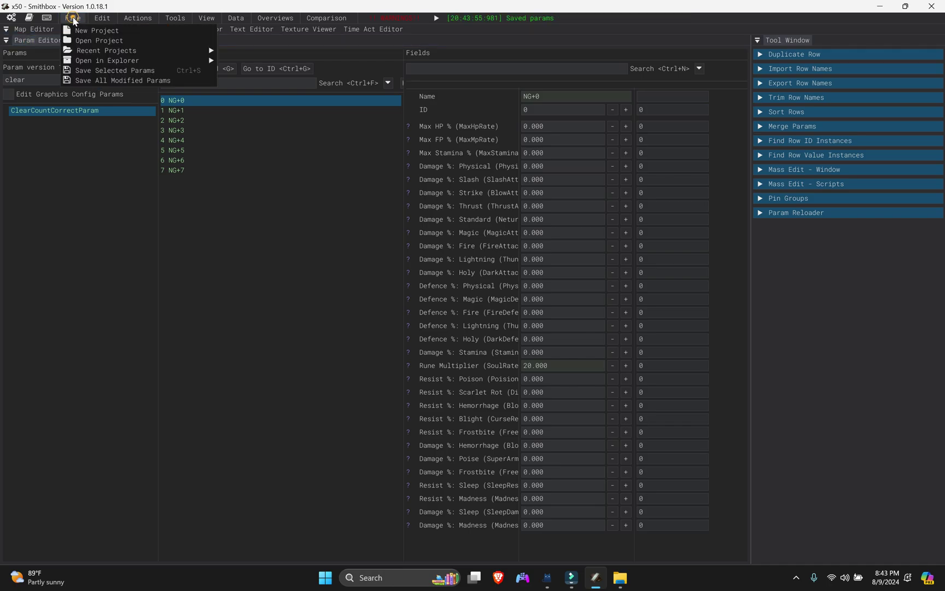
{"action": "left_click", "coordinate": [117, 82]}
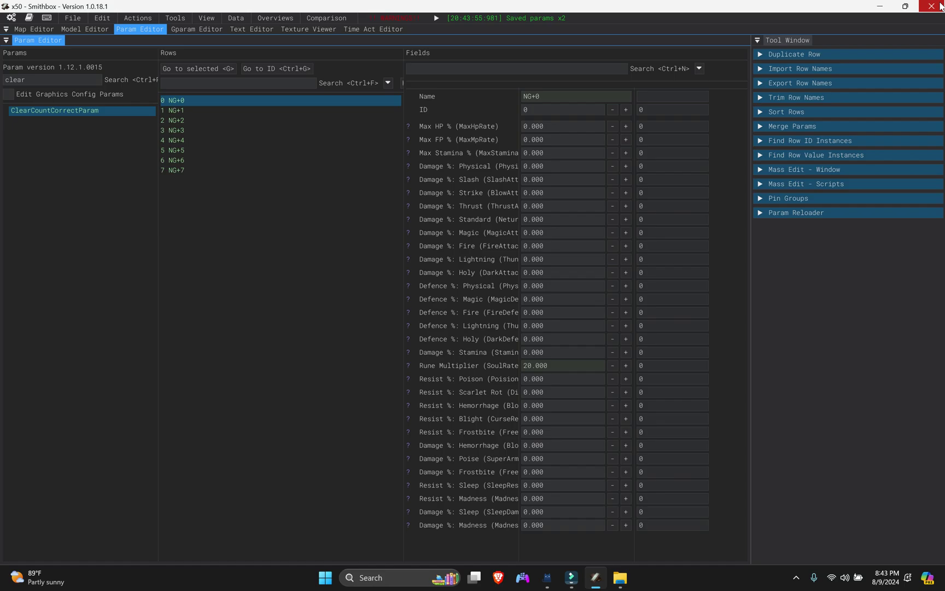
{"action": "left_click", "coordinate": [880, 6]}
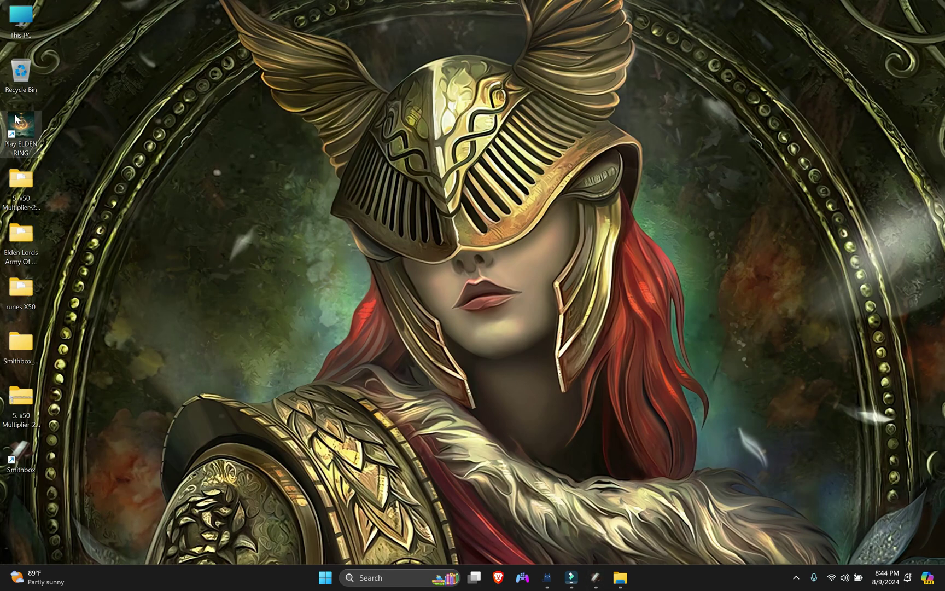
Copy the edited regulation.bin from runes X50 into the Game folder, replacing the existing file
{"action": "mouse_move", "coordinate": [632, 575]}
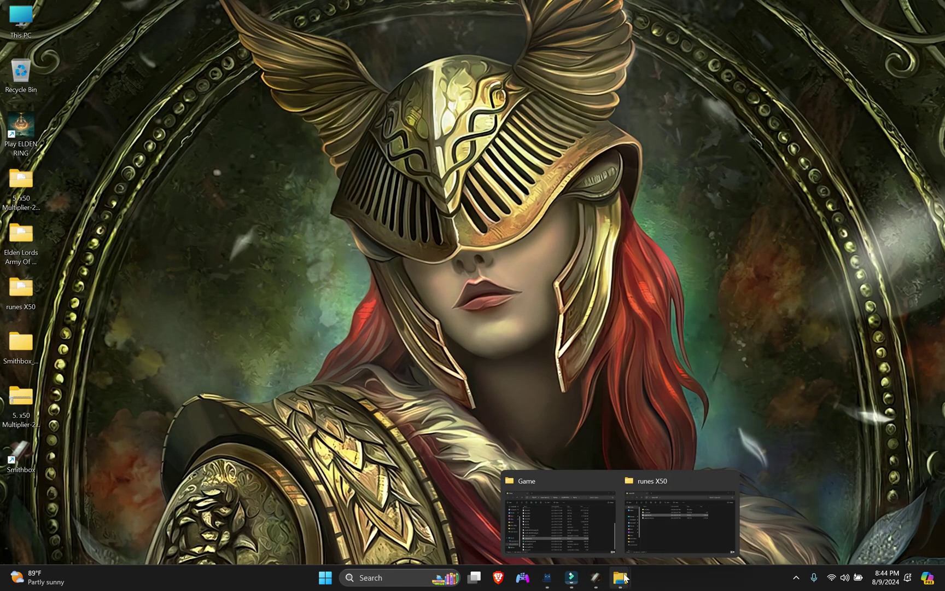
{"action": "left_click", "coordinate": [592, 542]}
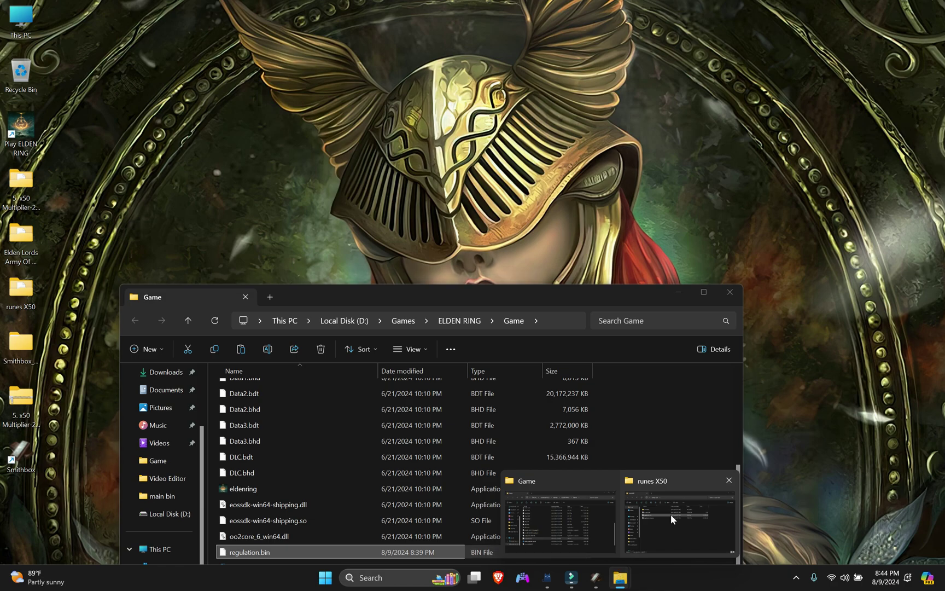
{"action": "left_click", "coordinate": [670, 514]}
{"action": "left_click", "coordinate": [413, 156]}
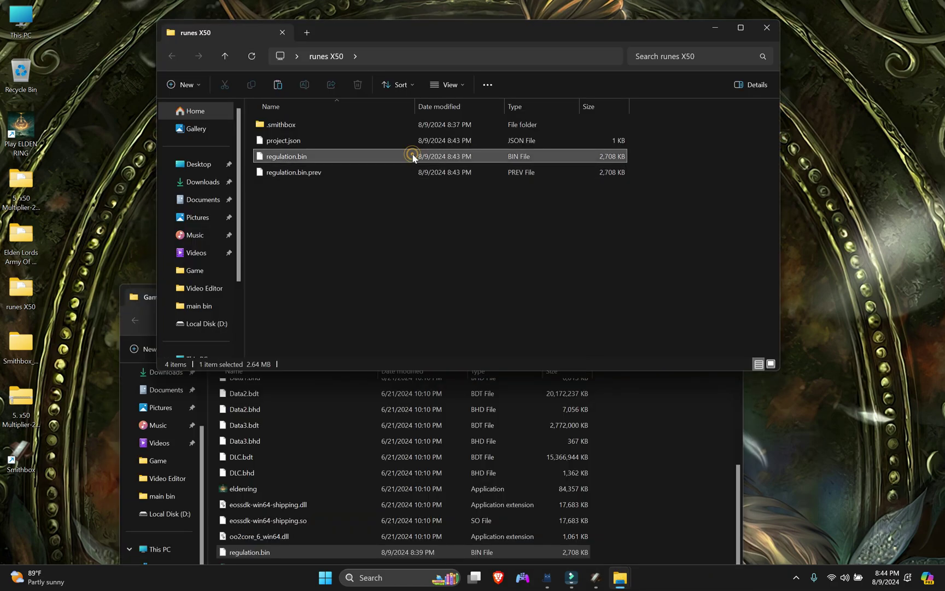
{"action": "left_click", "coordinate": [659, 431]}
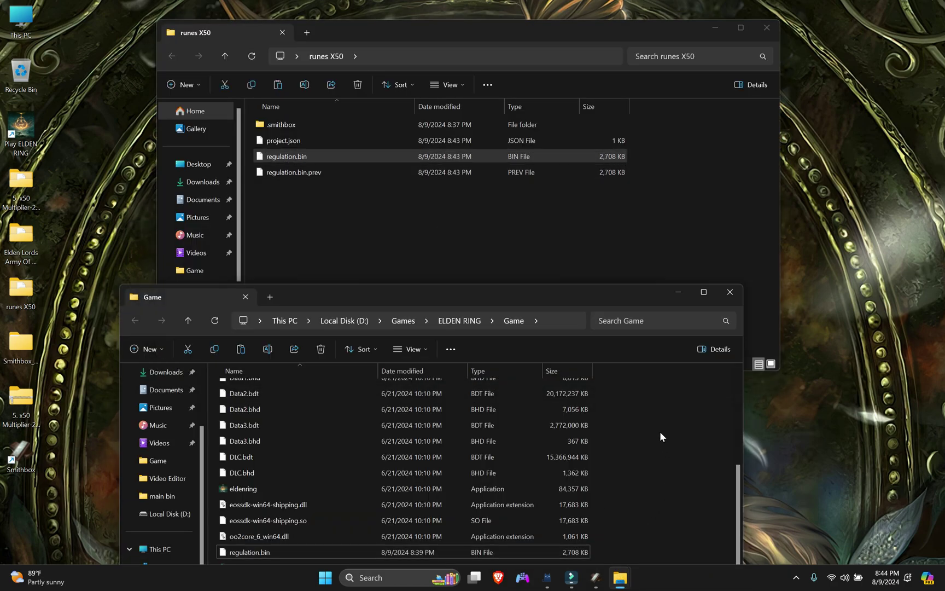
{"action": "key", "text": "ctrl+v"}
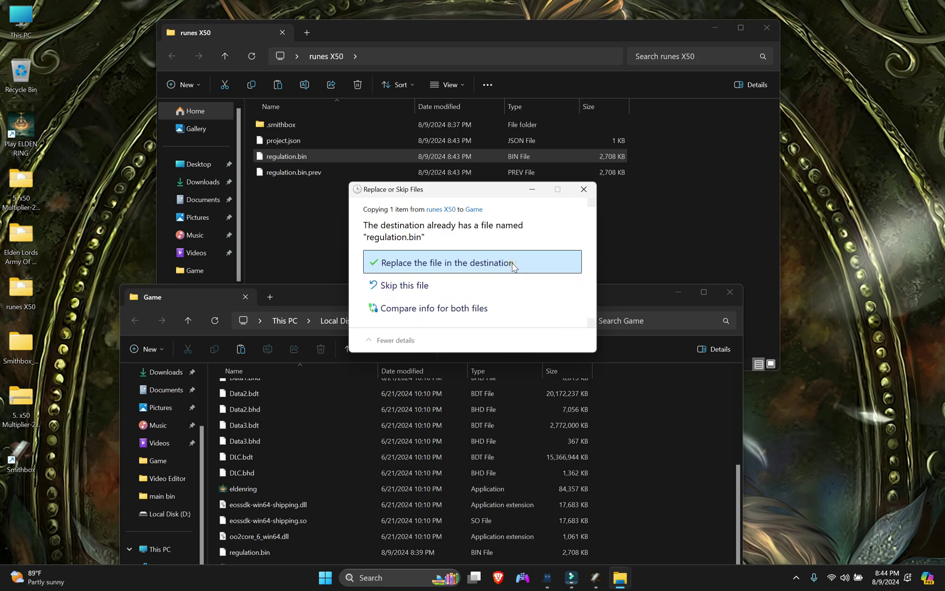
{"action": "left_click", "coordinate": [509, 262]}
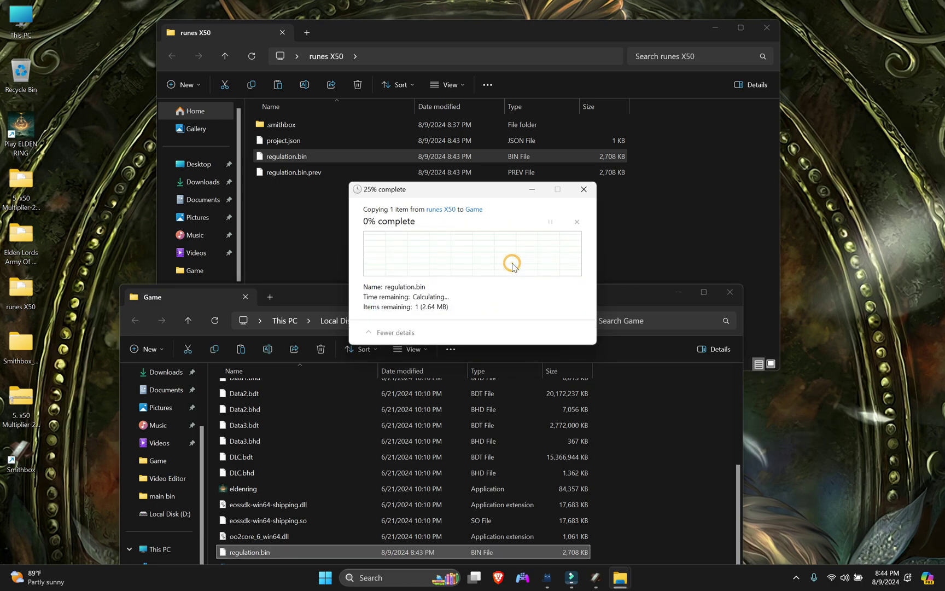
{"action": "left_click", "coordinate": [715, 30]}
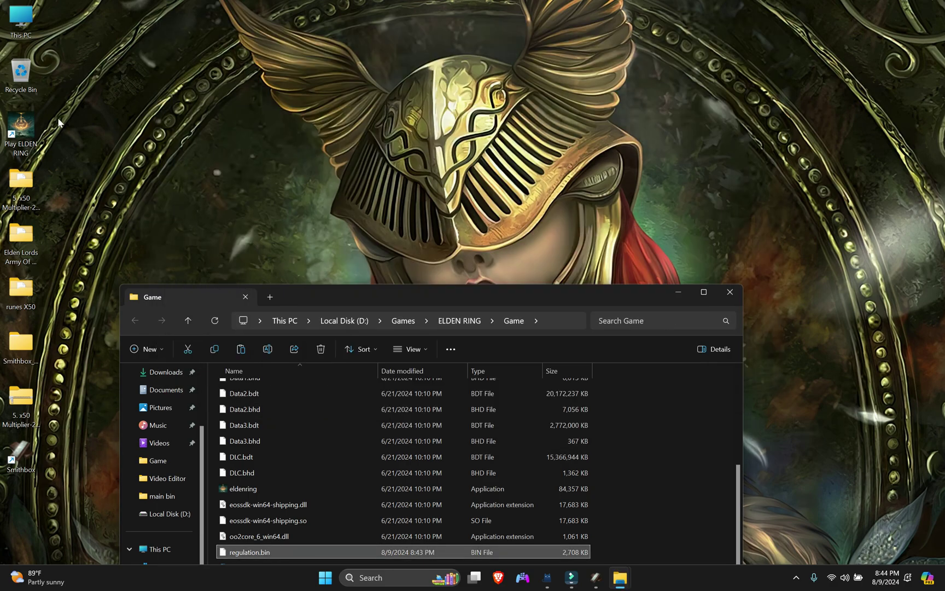
Launch Elden Ring from the desktop, get past the title screen and offline notice, and continue the save
{"action": "double_click", "coordinate": [29, 129]}
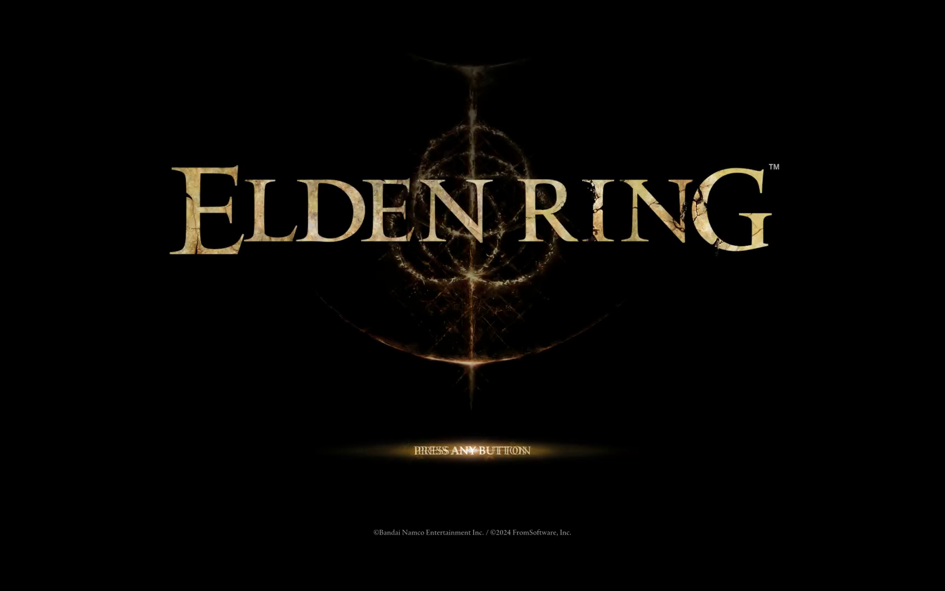
{"action": "key", "text": "Return"}
{"action": "key", "text": "Return"}
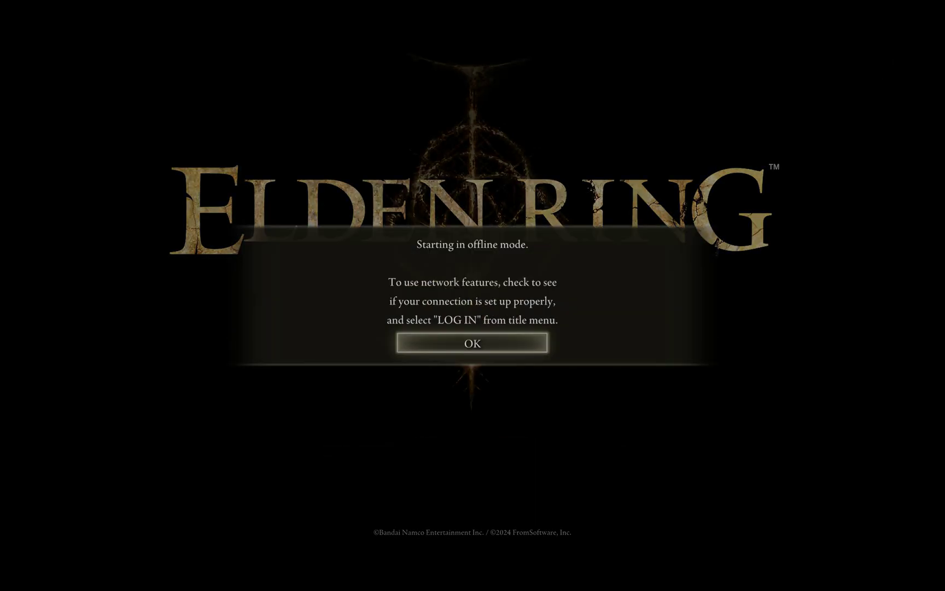
{"action": "key", "text": "Return"}
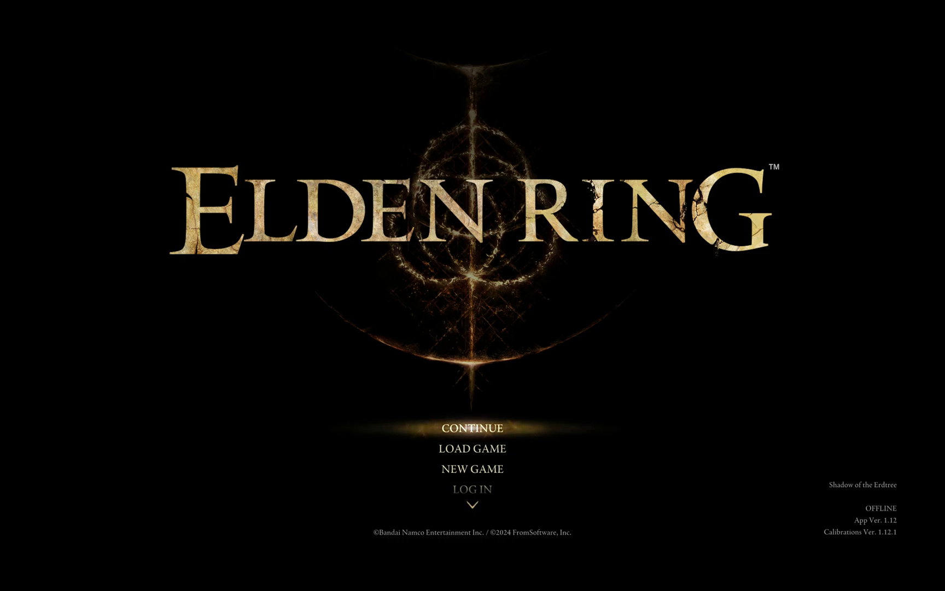
{"action": "key", "text": "Return"}
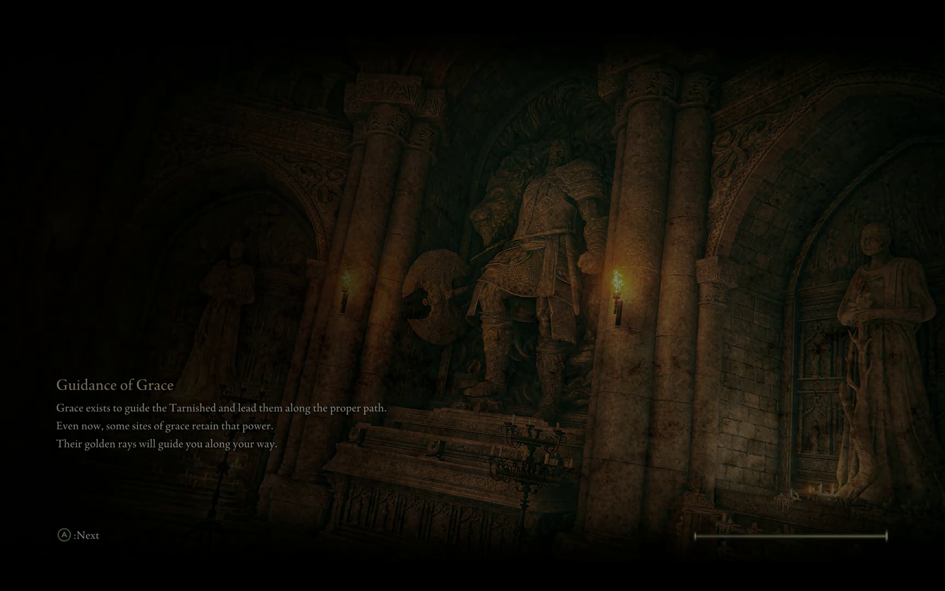
Ride Torrent across the field, dismount, and kill the first torch-bearing soldier
{"action": "key", "text": "w"}
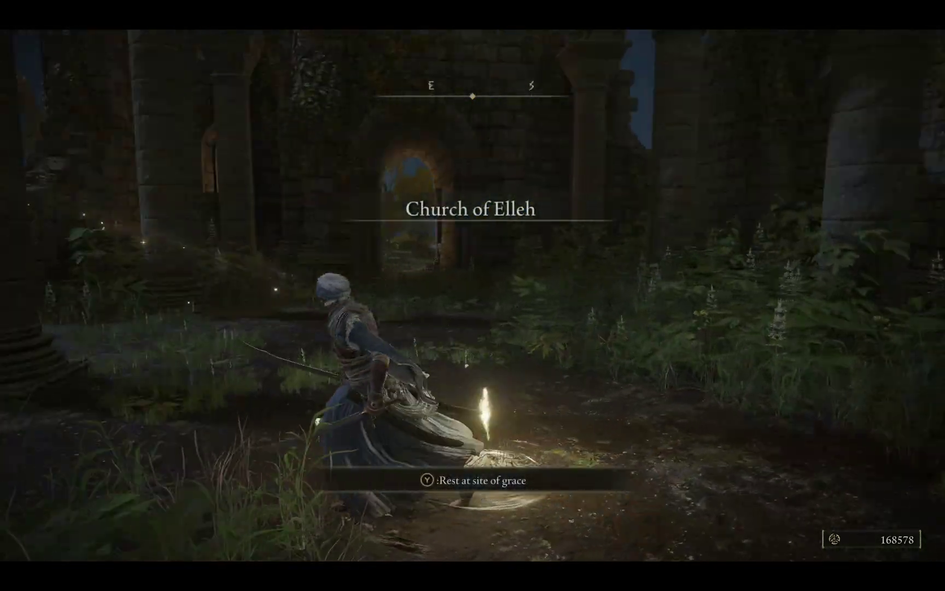
{"action": "key", "text": "e"}
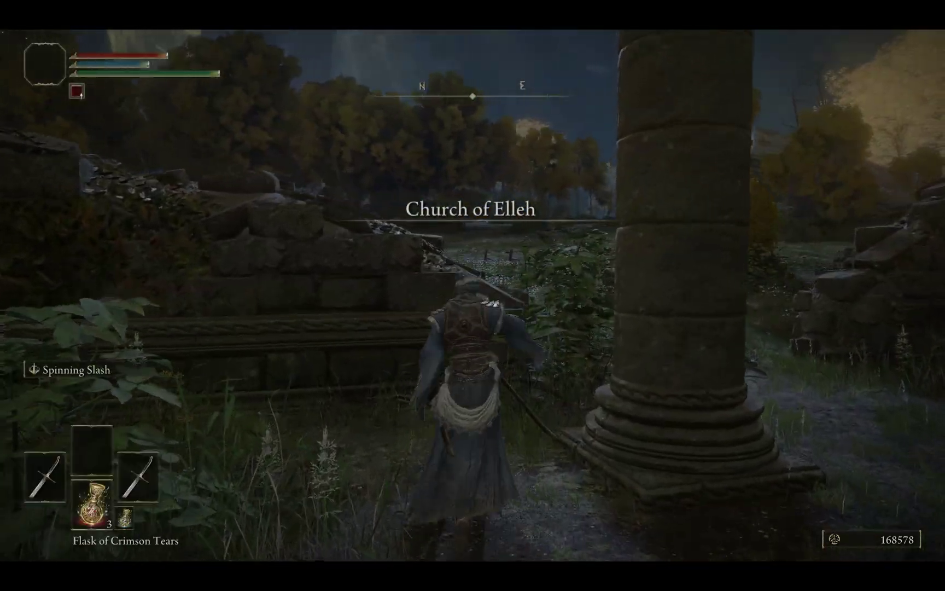
{"action": "key", "text": "w"}
{"action": "key", "text": "e"}
{"action": "key", "text": "w"}
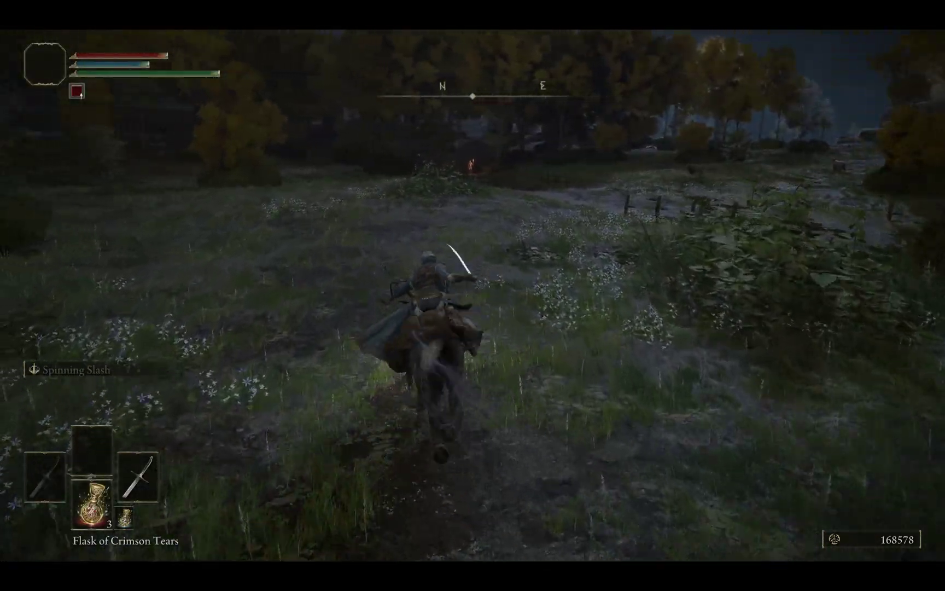
{"action": "key", "text": "w"}
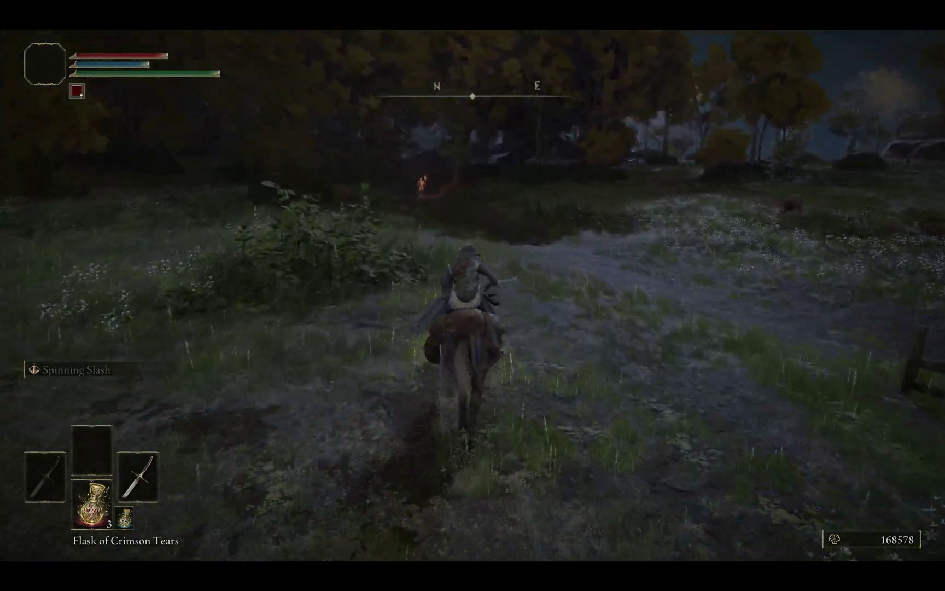
{"action": "key", "text": "w"}
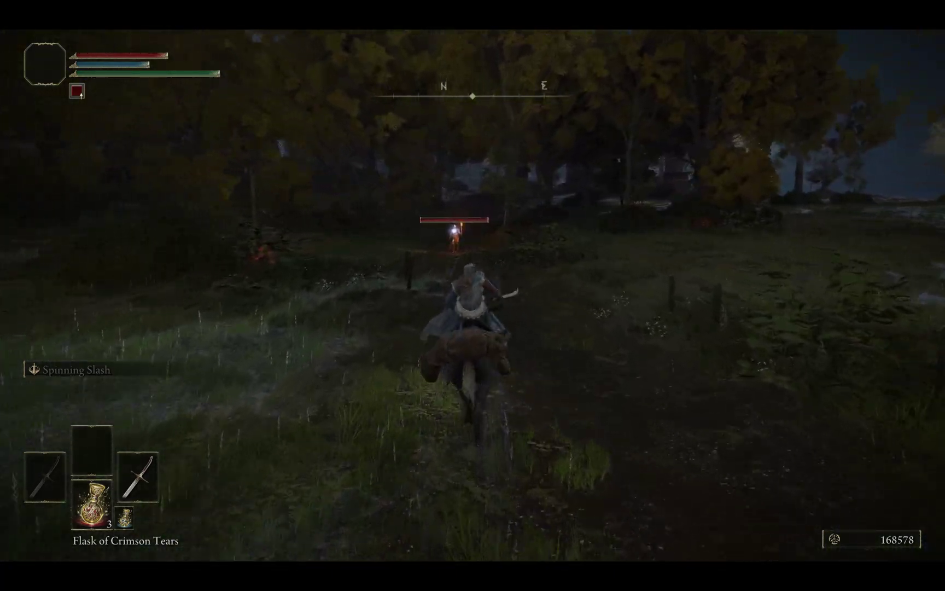
{"action": "key", "text": "w"}
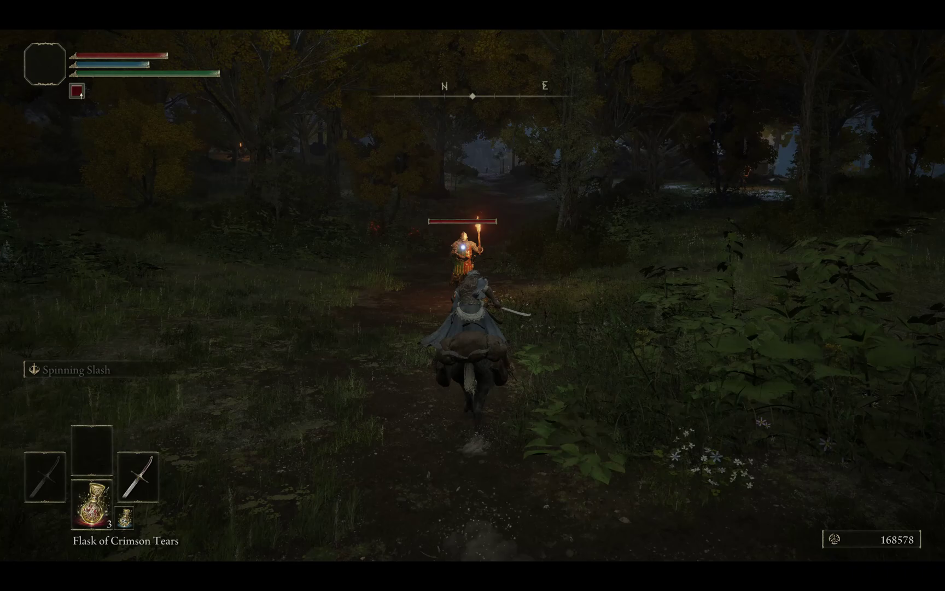
{"action": "key", "text": "w"}
{"action": "key", "text": "x"}
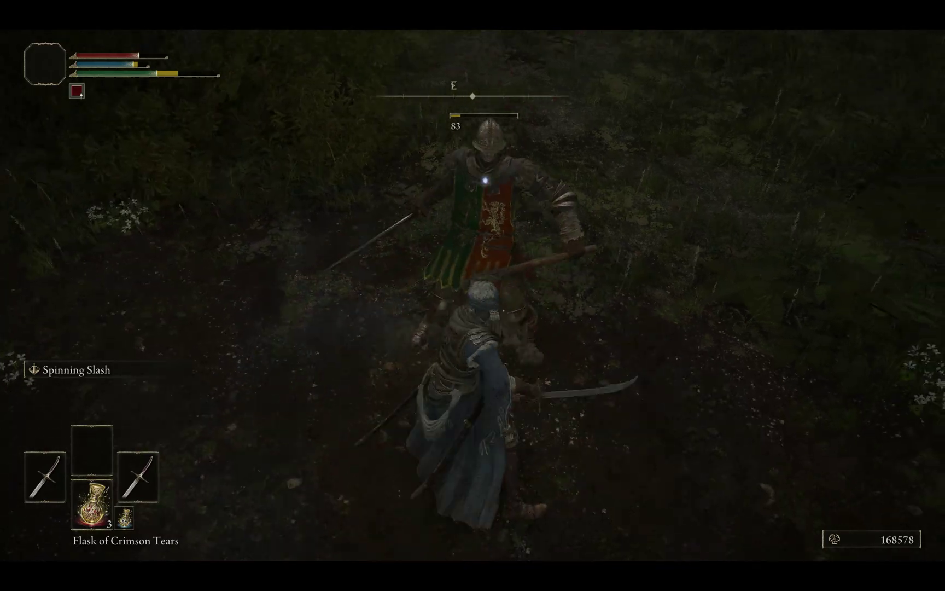
{"action": "key", "text": "w"}
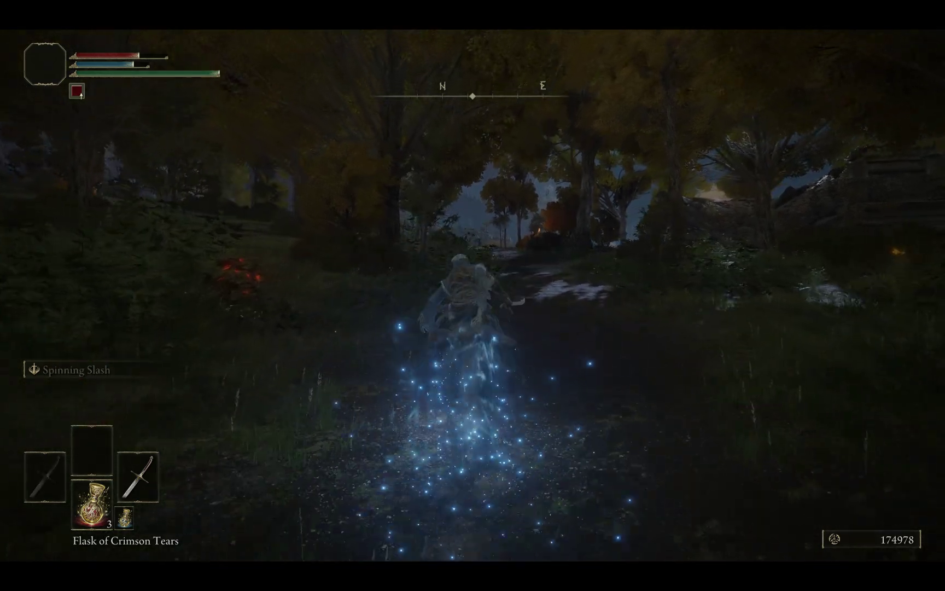
Ride on and backstab a second torch-bearing soldier, watching the rune counter rise
{"action": "key", "text": "e"}
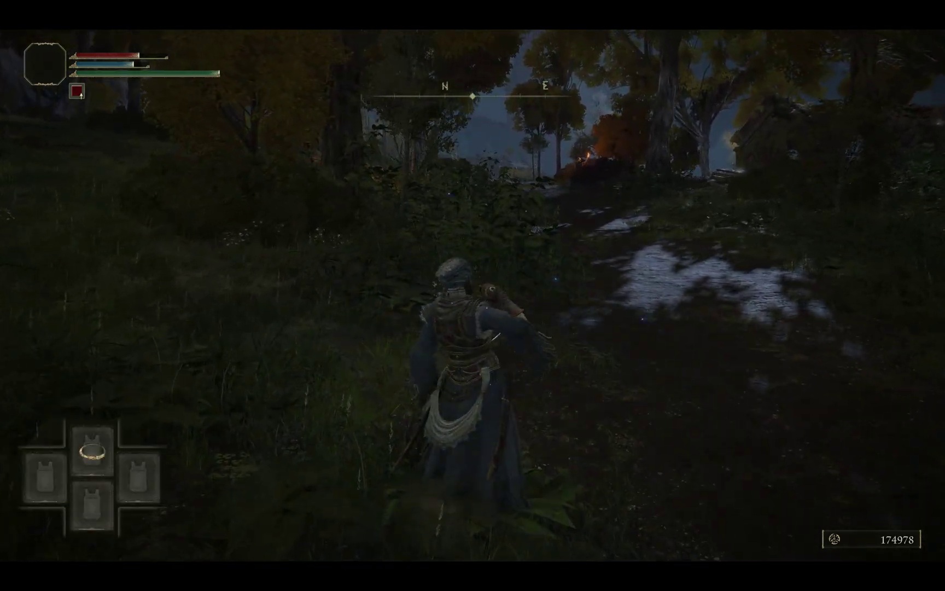
{"action": "key", "text": "w"}
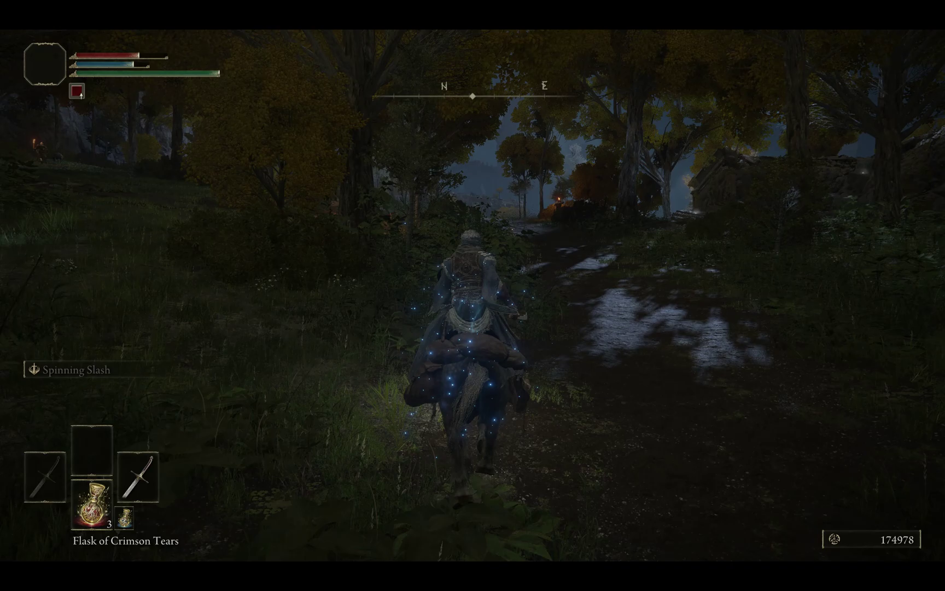
{"action": "key", "text": "x"}
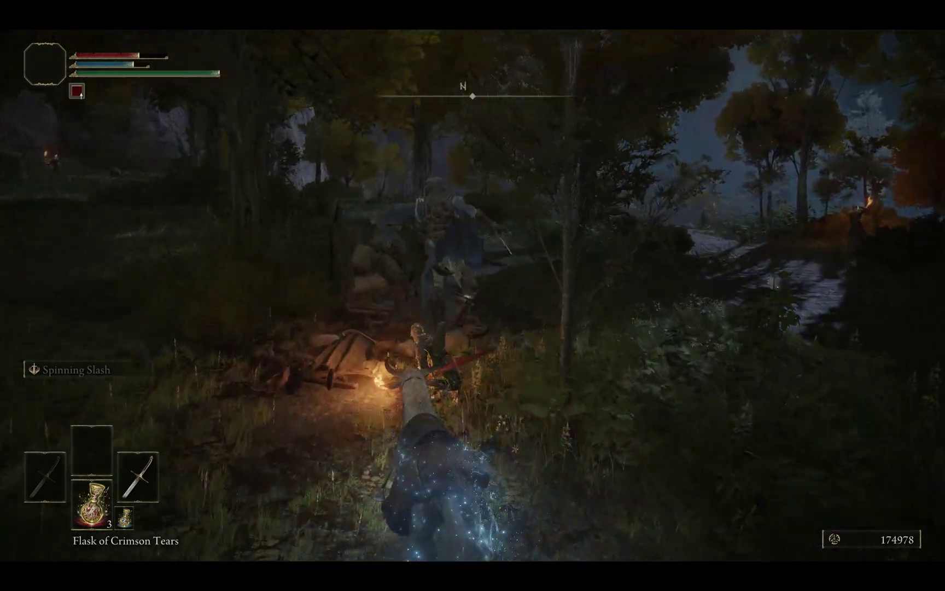
{"action": "key", "text": "q"}
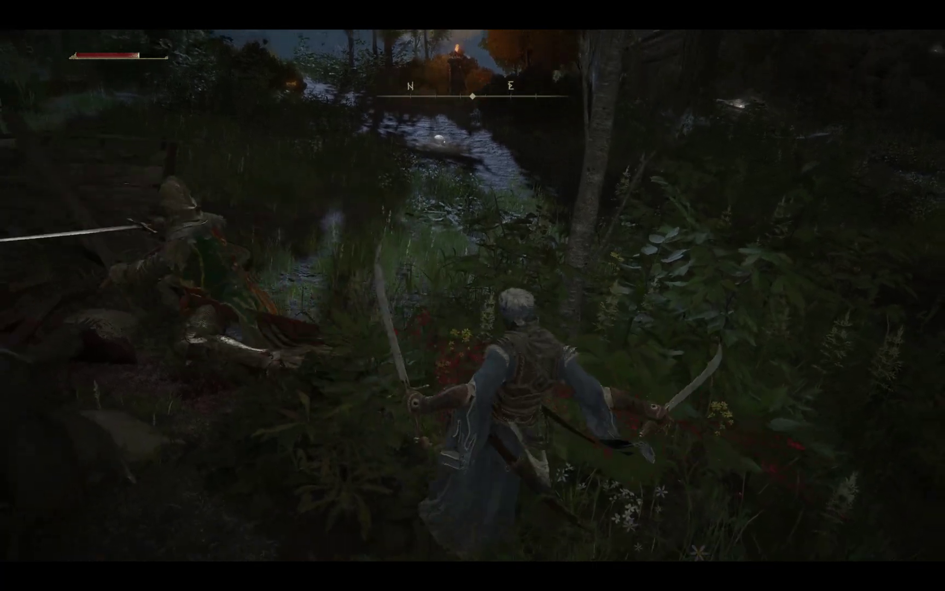
{"action": "key", "text": "w"}
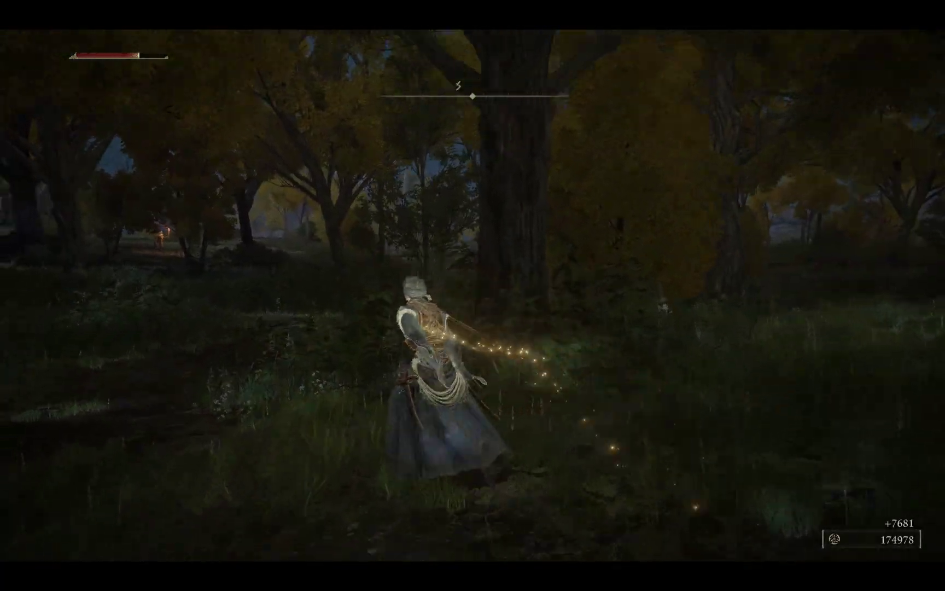
Fast-travel to the Church of Elleh from the world map
{"action": "key", "text": "g"}
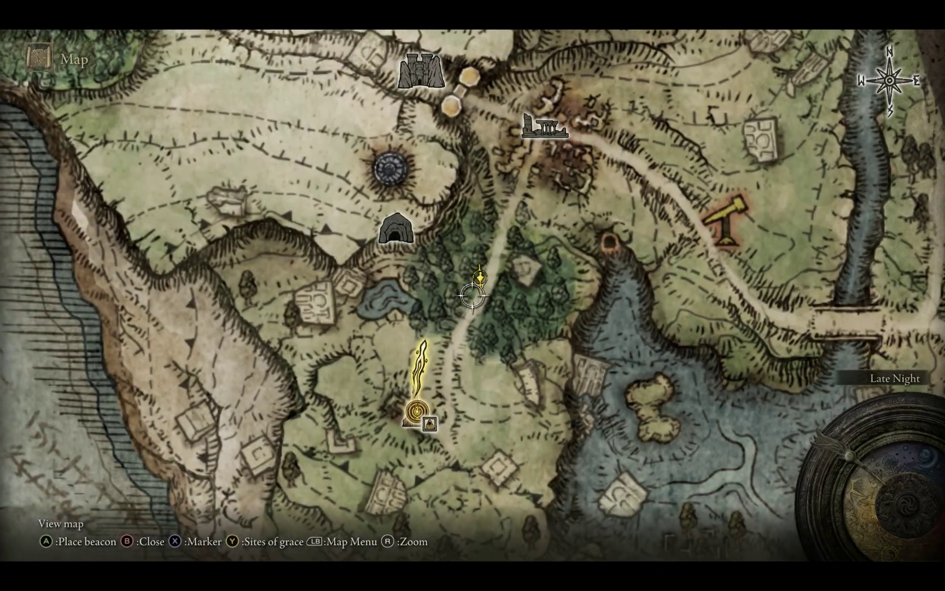
{"action": "key", "text": "s"}
{"action": "key", "text": "e"}
{"action": "key", "text": "e"}
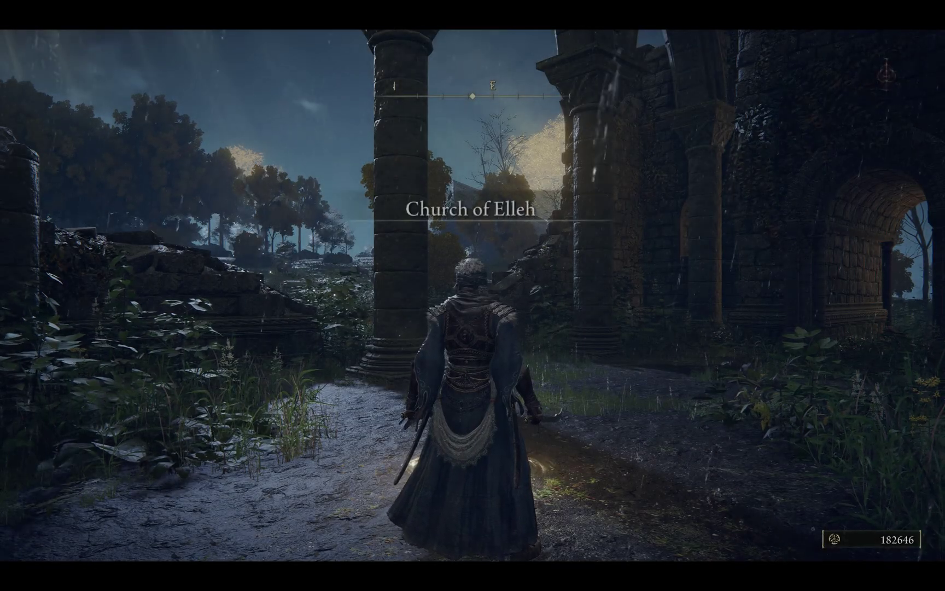
Check the main menu and map, then run over to the Church of Elleh site of grace
{"action": "key", "text": "Escape"}
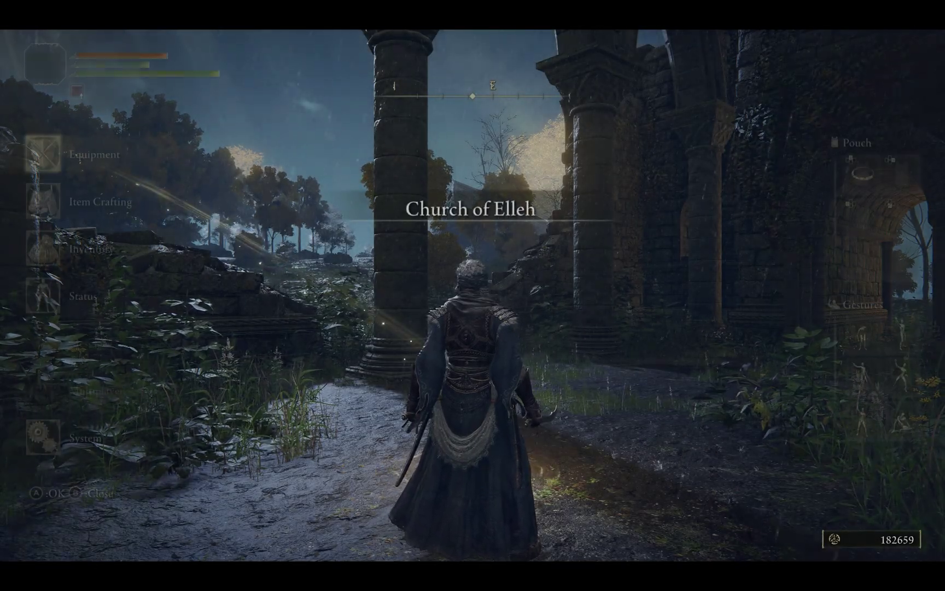
{"action": "key", "text": "Escape"}
{"action": "key", "text": "g"}
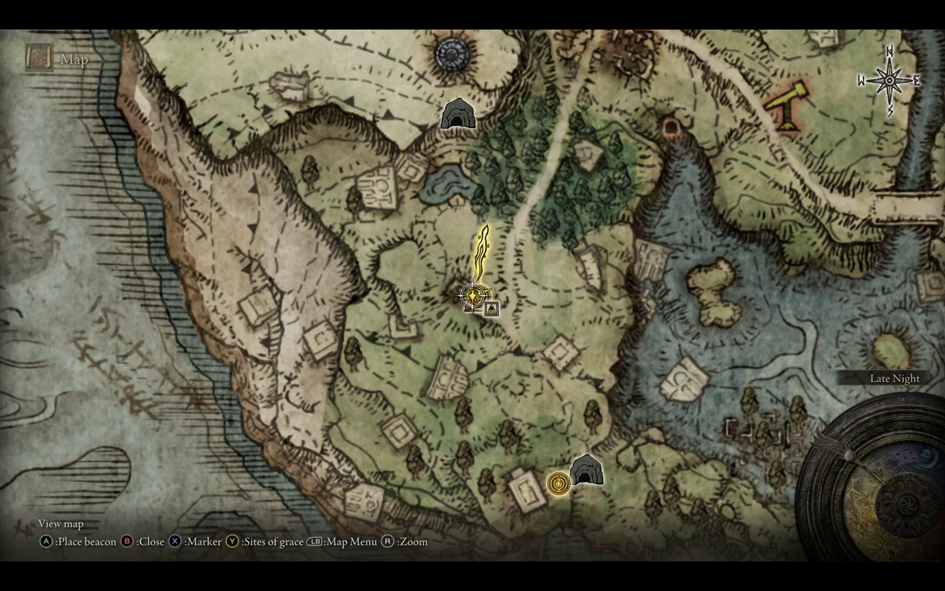
{"action": "scroll", "coordinate": [472, 295], "scroll_direction": "down", "scroll_amount": 5}
{"action": "key", "text": "w"}
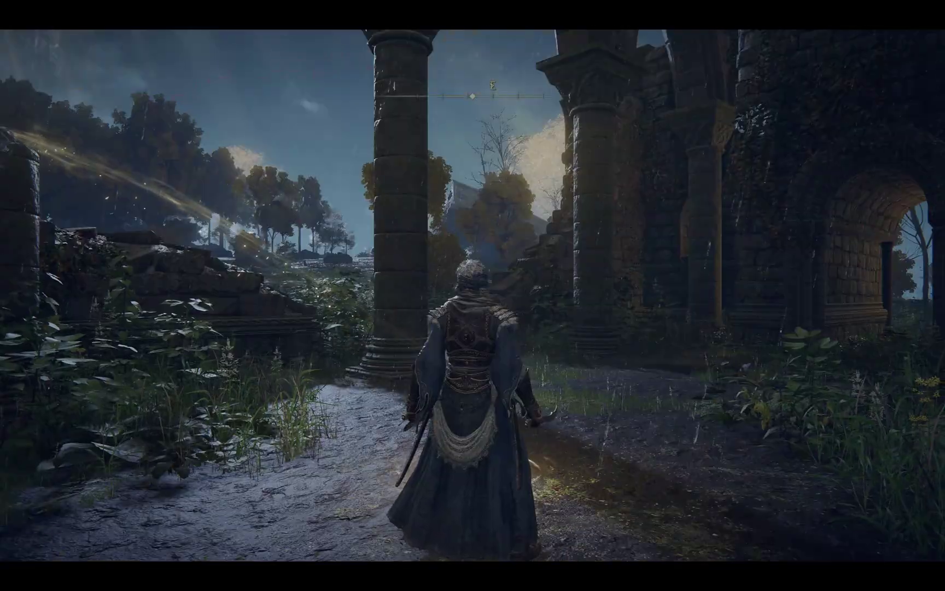
{"action": "key", "text": "s"}
{"action": "key", "text": "w"}
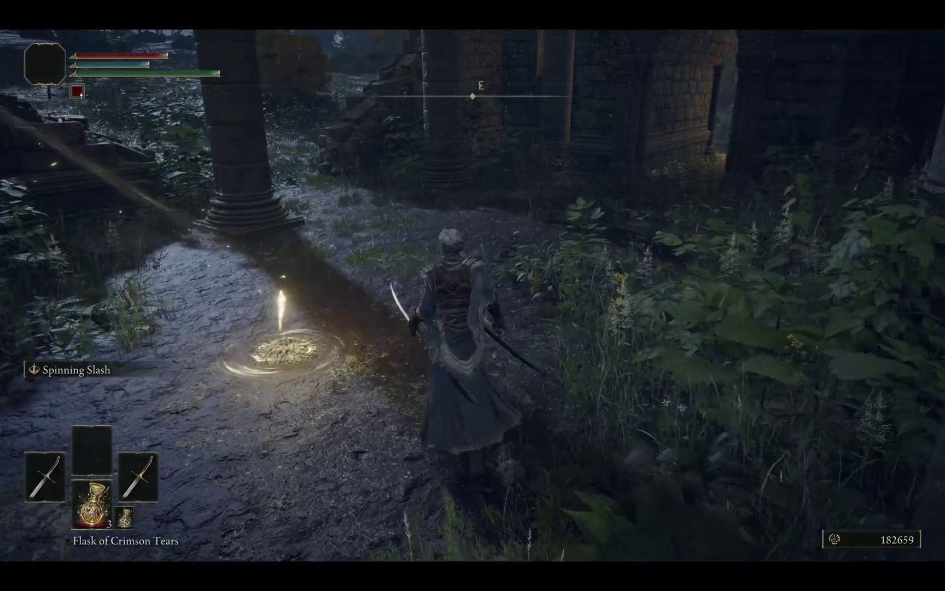
{"action": "key", "text": "w"}
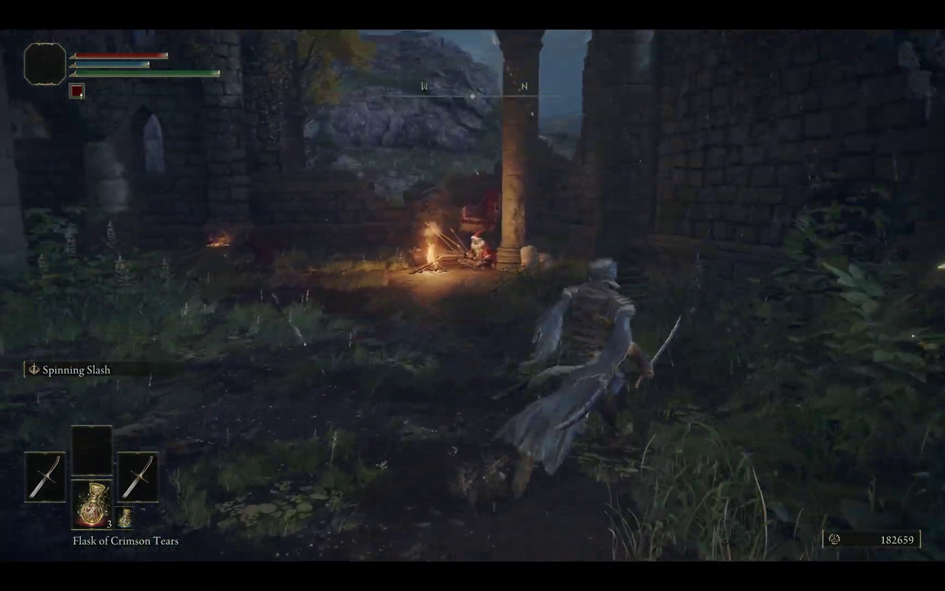
{"action": "key", "text": "w"}
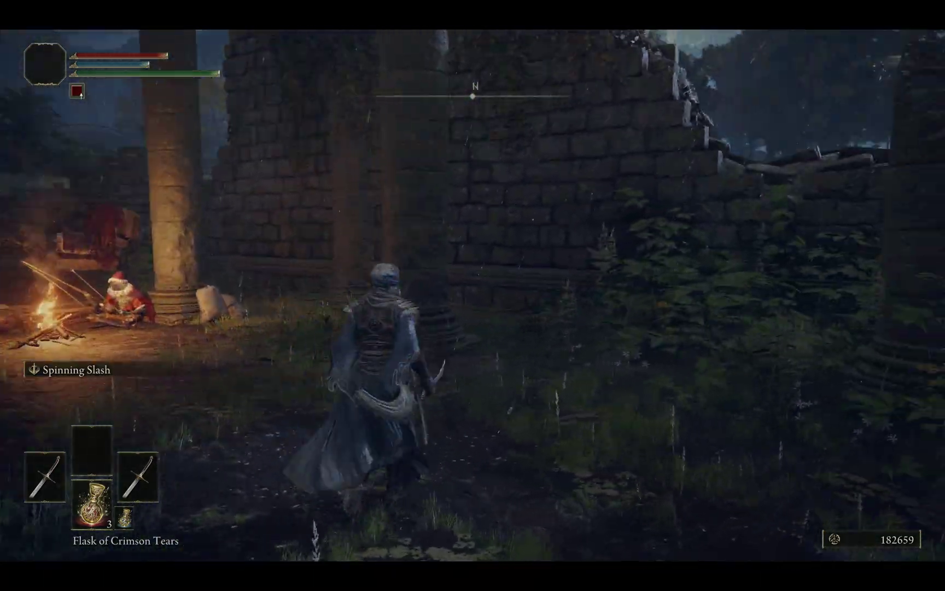
Save and quit through Menu > System > Quit Game > Return to Desktop, confirming YES
{"action": "key", "text": "g"}
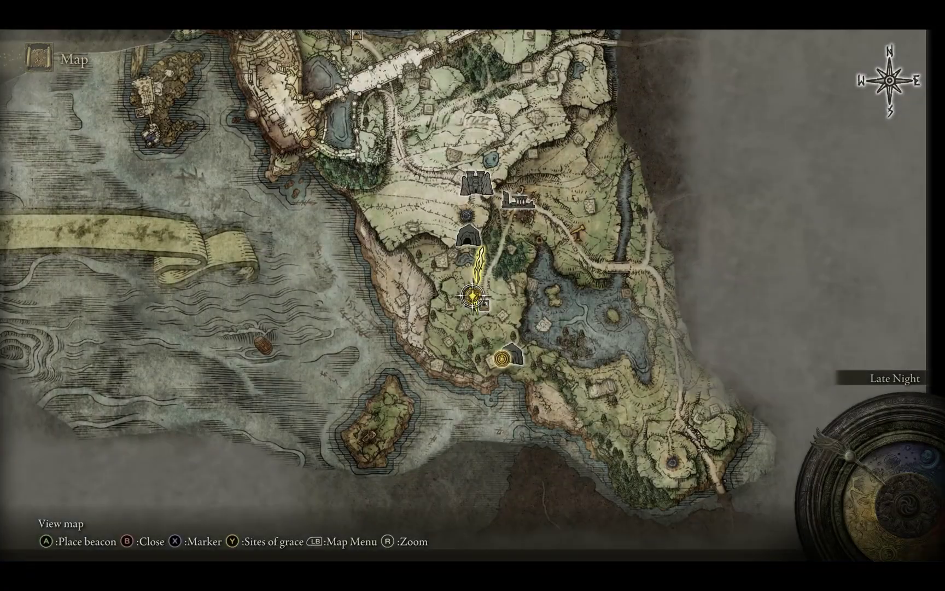
{"action": "key", "text": "g"}
{"action": "key", "text": "Escape"}
{"action": "key", "text": "Down"}
{"action": "key", "text": "Down"}
{"action": "key", "text": "Down"}
{"action": "key", "text": "Down"}
{"action": "key", "text": "Down"}
{"action": "key", "text": "Down"}
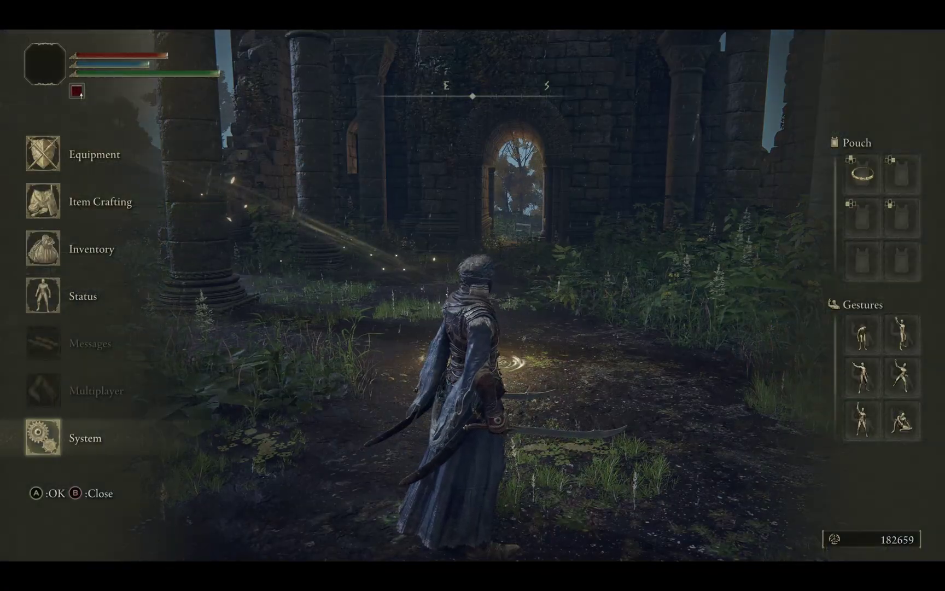
{"action": "key", "text": "Return"}
{"action": "key", "text": "Left"}
{"action": "key", "text": "Right"}
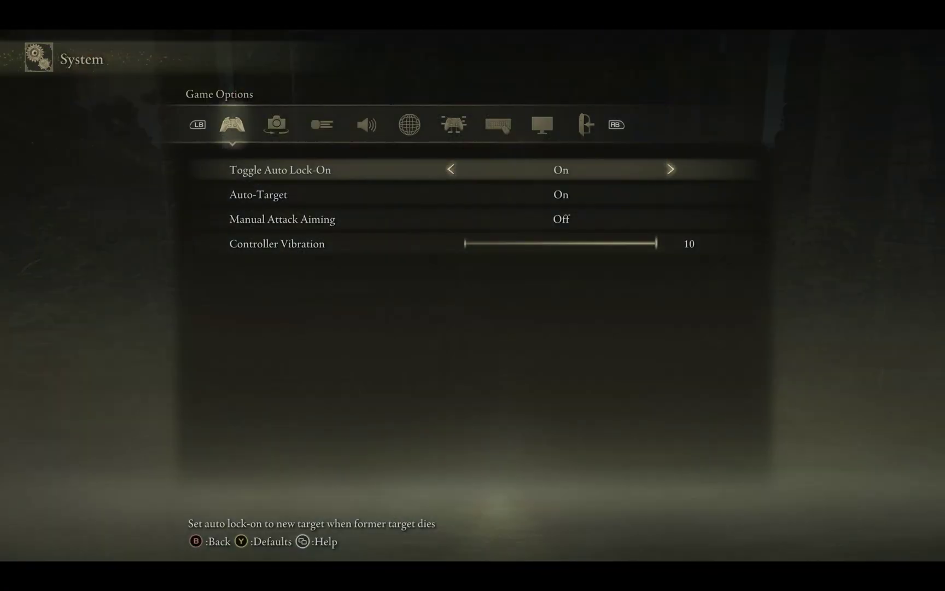
{"action": "key", "text": "z"}
{"action": "key", "text": "Right"}
{"action": "key", "text": "Return"}
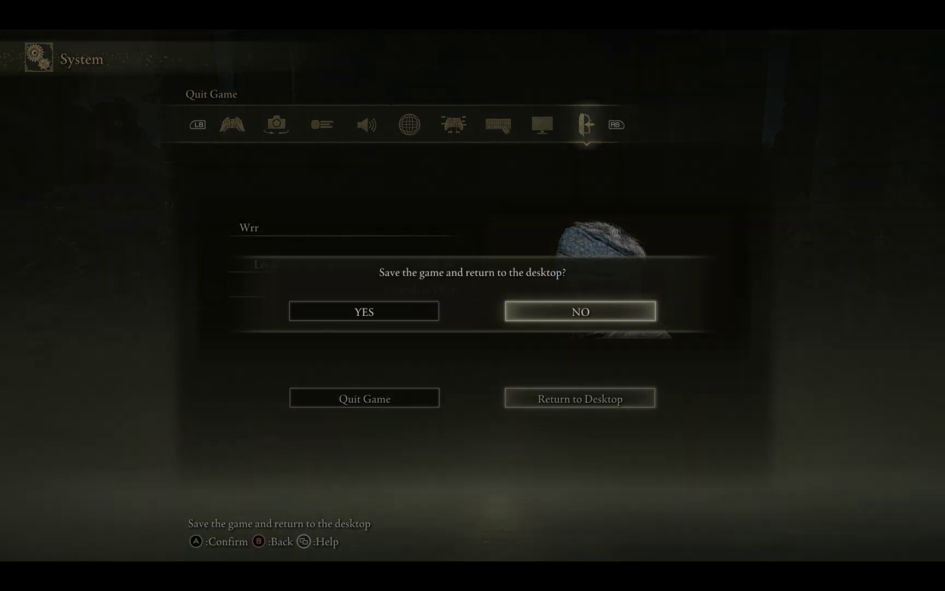
{"action": "key", "text": "Left"}
{"action": "key", "text": "Return"}
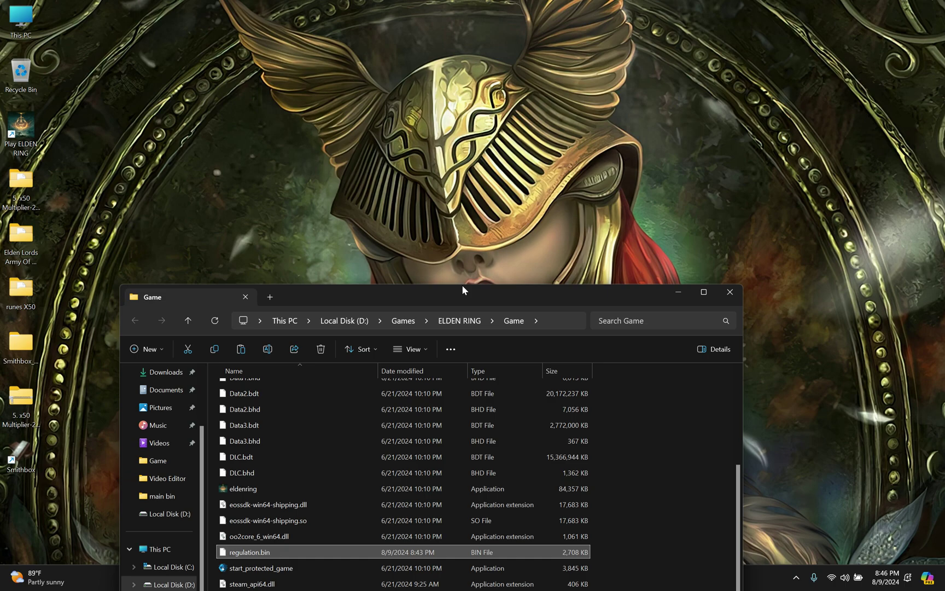
Move the Game folder window higher on screen and return to Smithbox's param editor
{"action": "left_click_drag", "start_coordinate": [462, 285], "coordinate": [481, 104]}
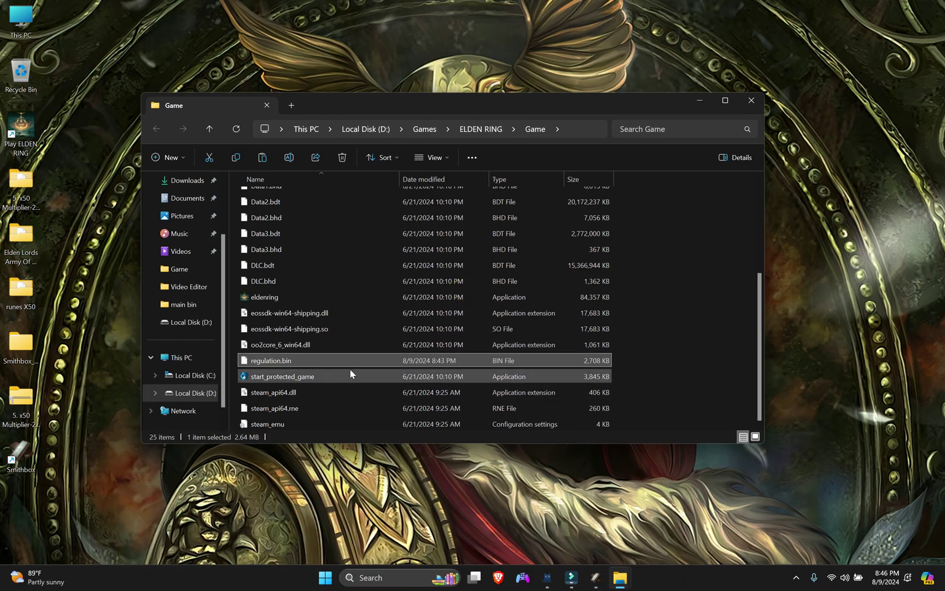
{"action": "left_click", "coordinate": [594, 582]}
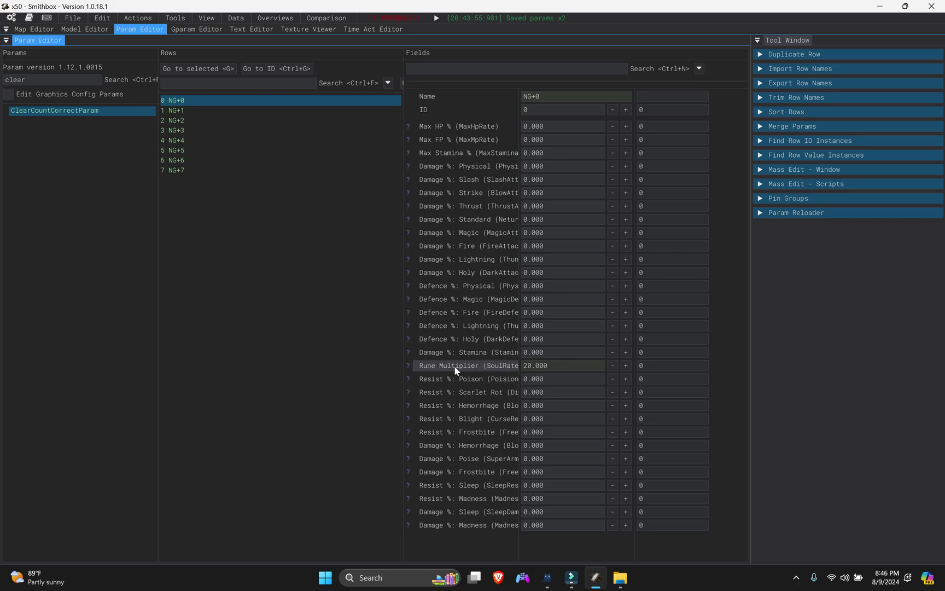
Enter 20 as the NG+0 Rune Multiplier, then close Smithbox and the Game folder window
{"action": "left_click", "coordinate": [523, 366]}
{"action": "type", "text": "20"}
{"action": "key", "text": "Return"}
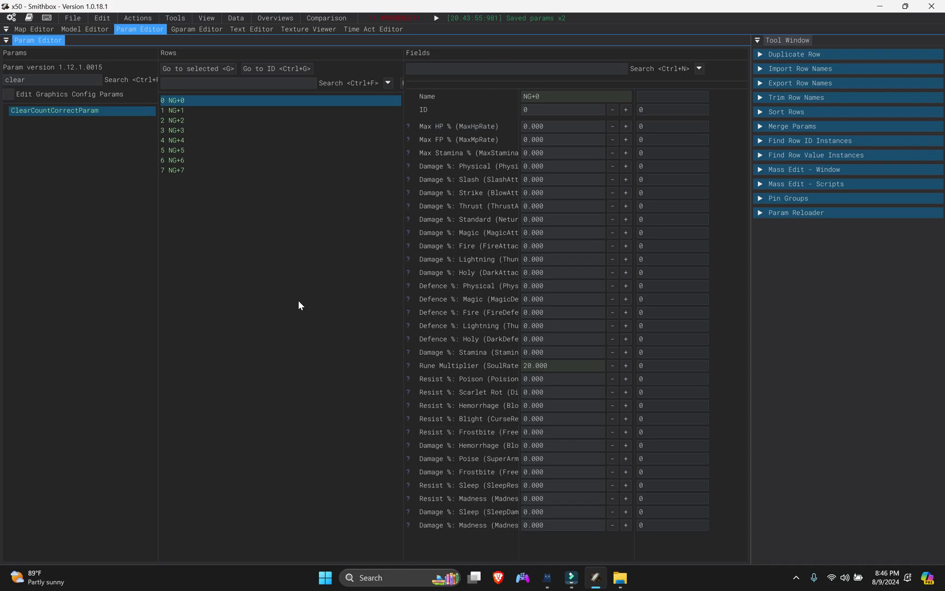
{"action": "left_click", "coordinate": [932, 6]}
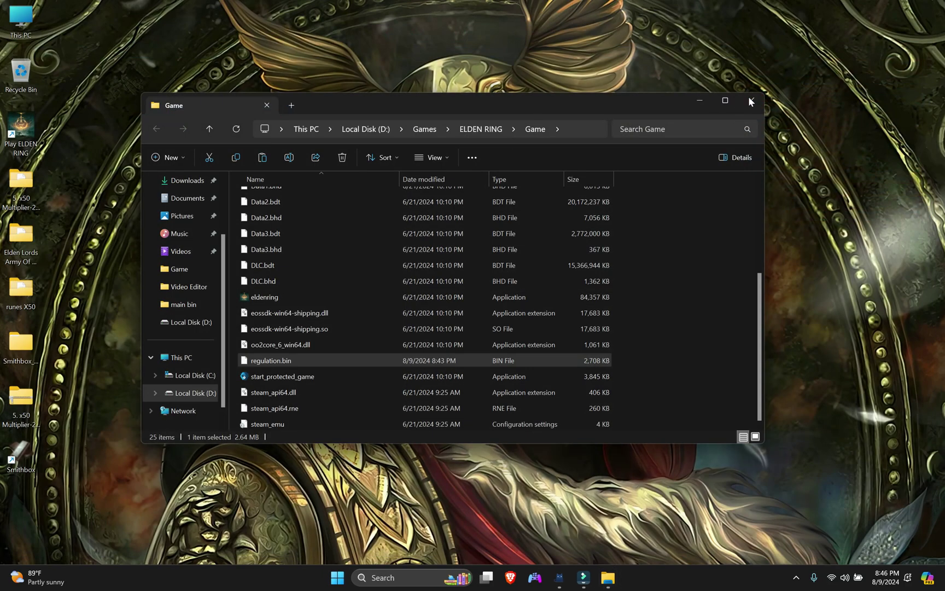
{"action": "left_click", "coordinate": [748, 97]}
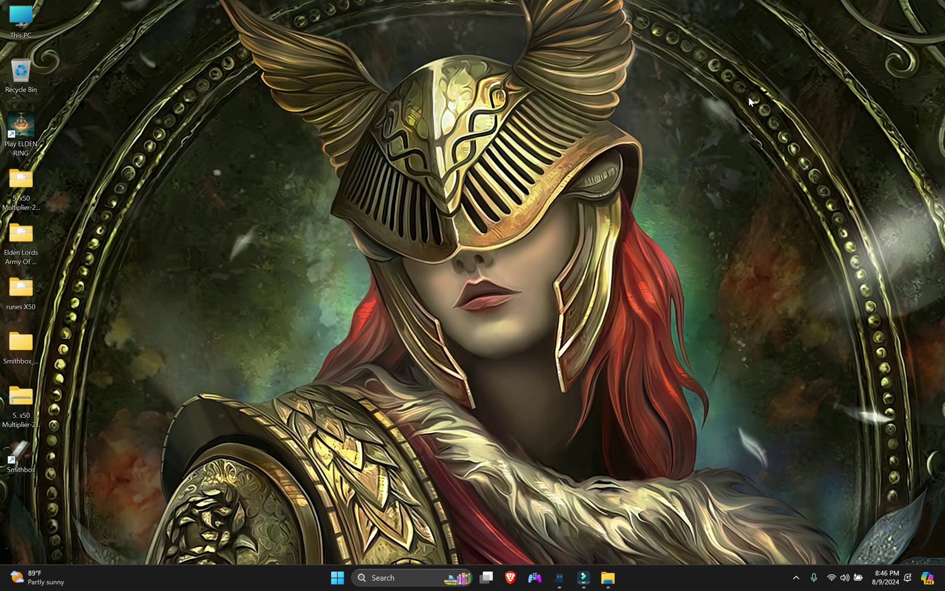